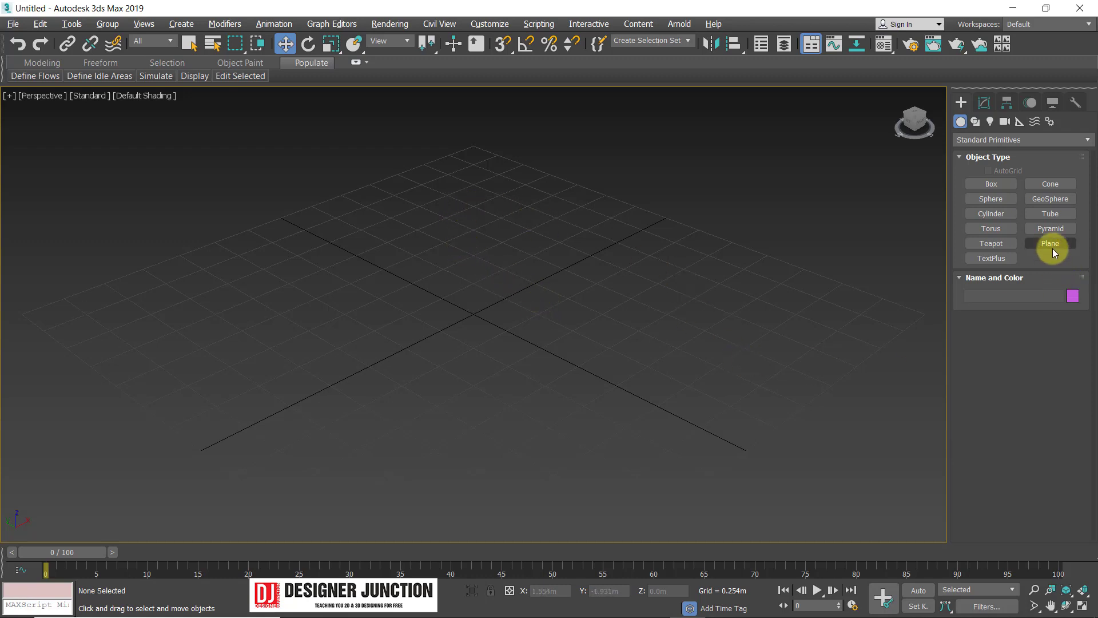
Create a Standard Skylight near the centre of the ground grid
left_click(990, 121)
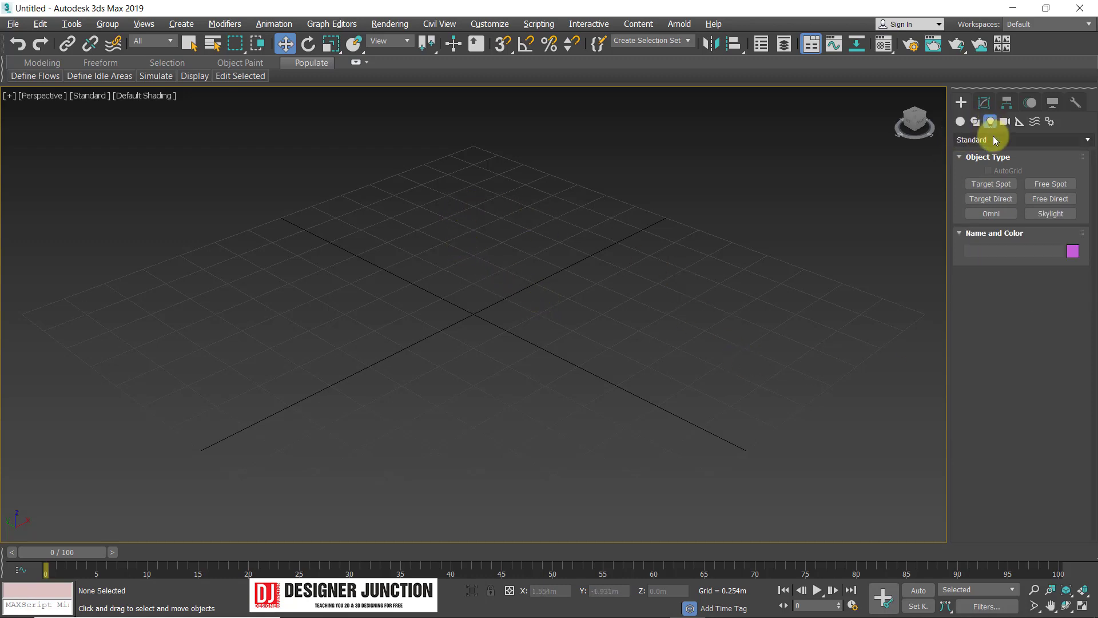
left_click(983, 169)
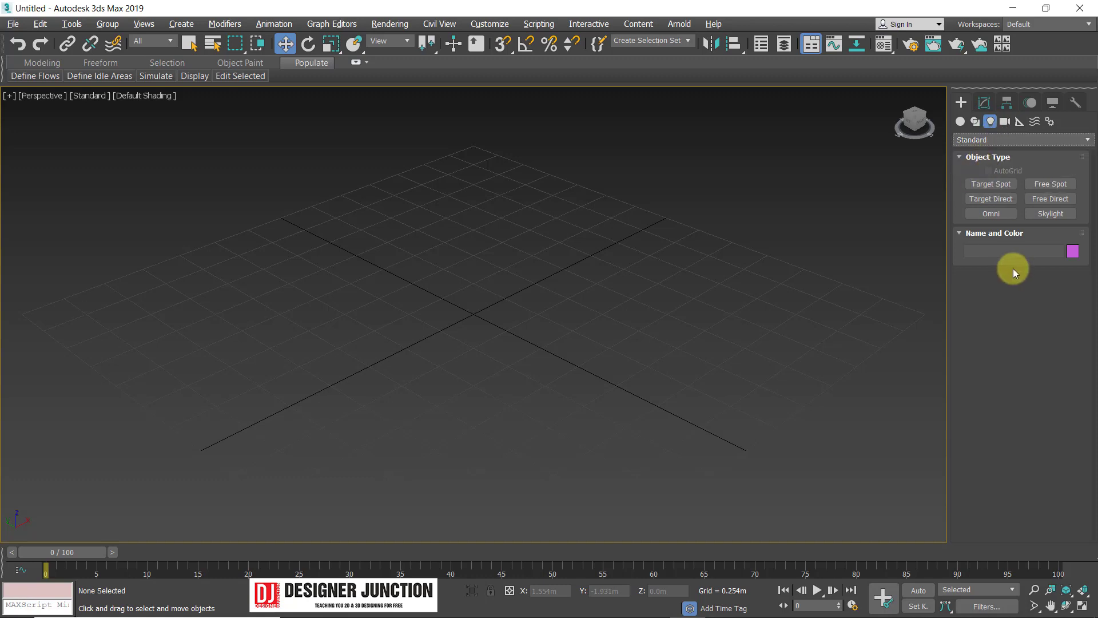
left_click(1052, 214)
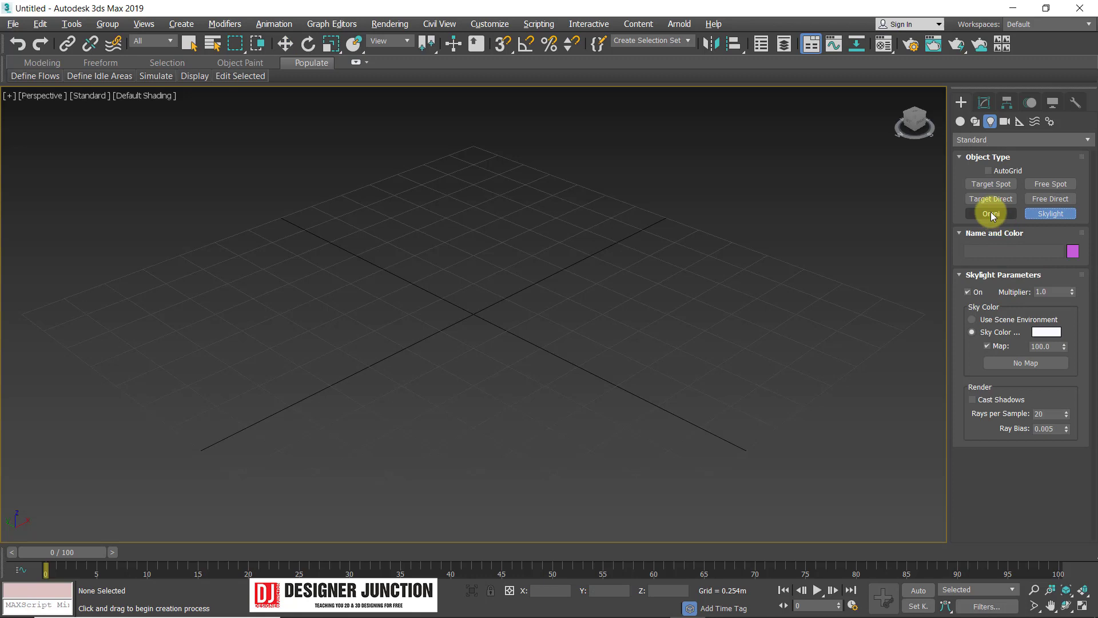
middle_click_drag(596, 287, 581, 290, "alt")
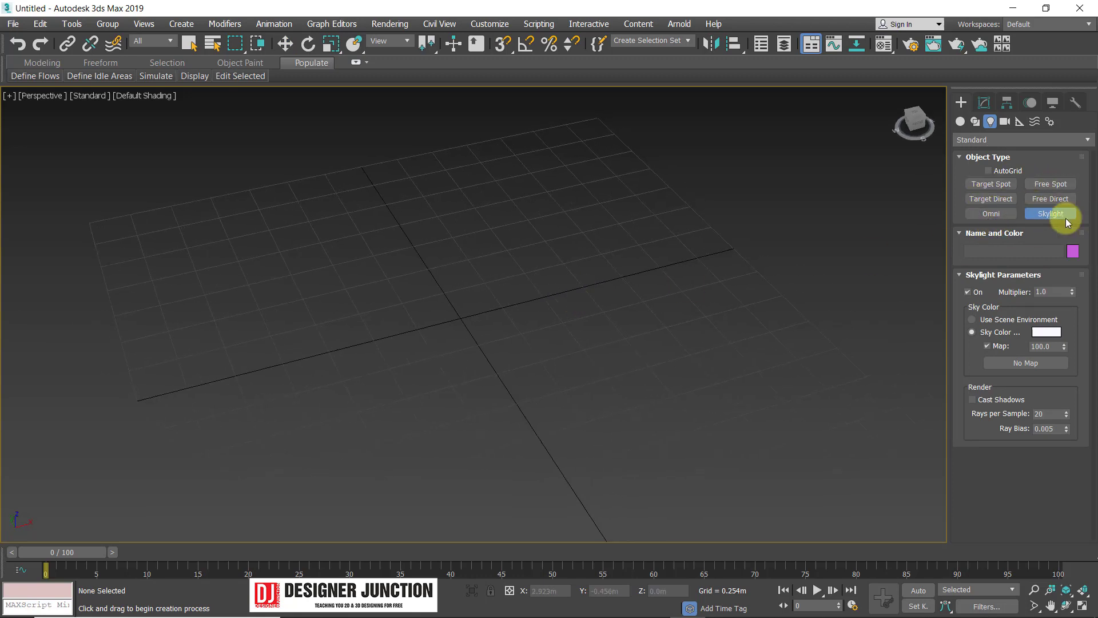
middle_click_drag(477, 364, 467, 342, "alt")
left_click(501, 303)
key("w")
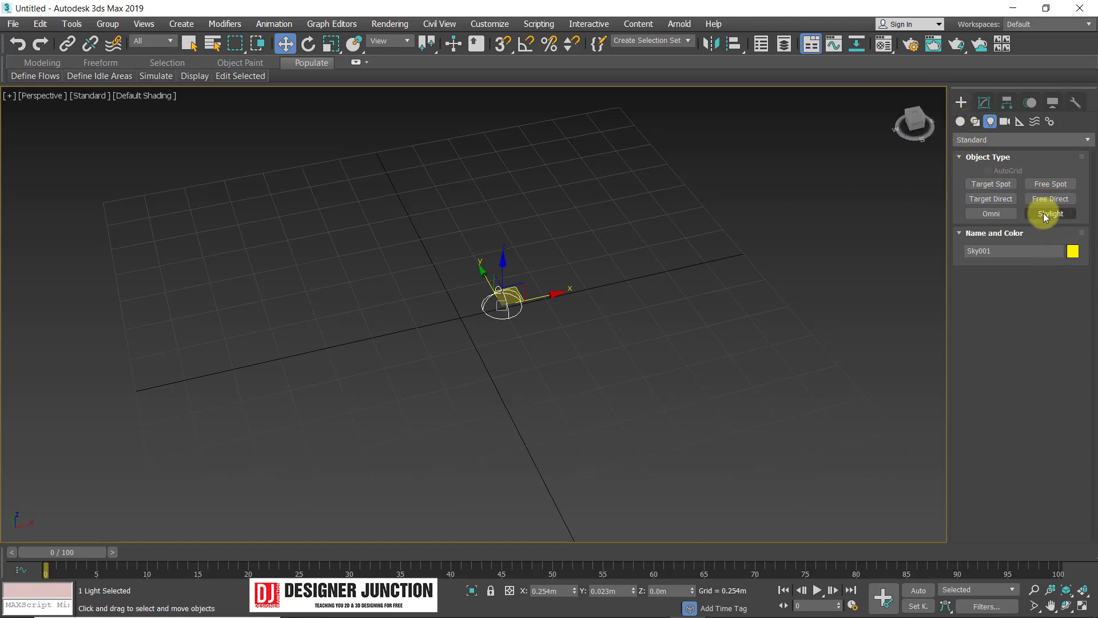
Orbit around Sky001, undo the deselection, and frame the whole grid in view
mouse_move(645, 356)
middle_mouse_down("alt")
mouse_move(630, 335)
mouse_move(651, 304)
middle_mouse_up("alt")
left_click(524, 342)
scroll(530, 318, "up", 3)
middle_click_drag(531, 318, 465, 297, "alt")
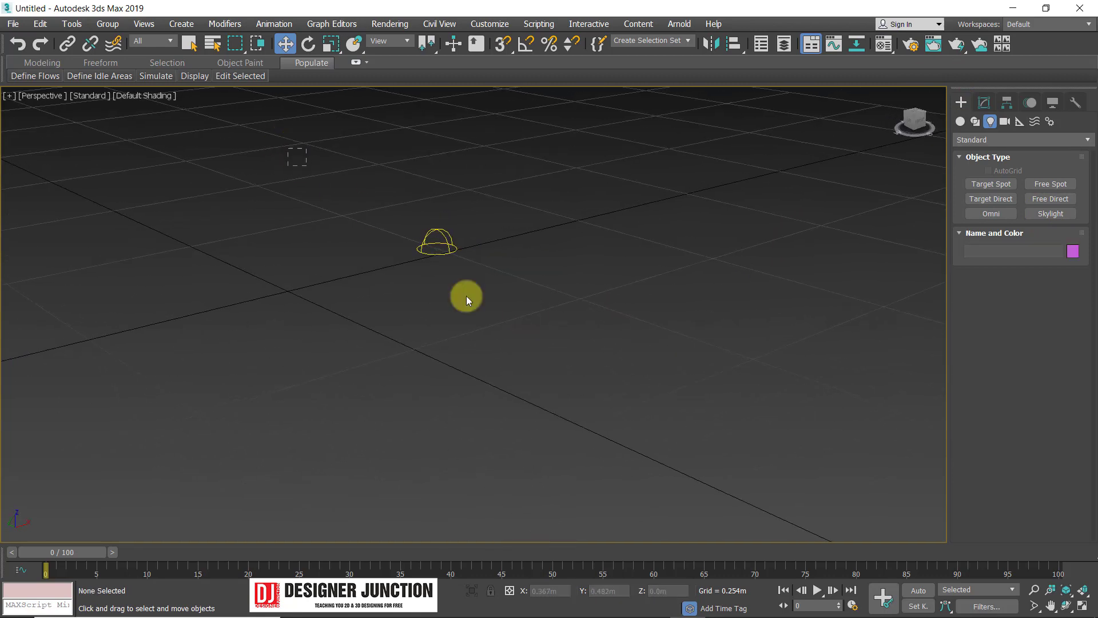
key("ctrl+z")
key("shift+z")
key("shift+z")
key("shift+z")
key("shift+z")
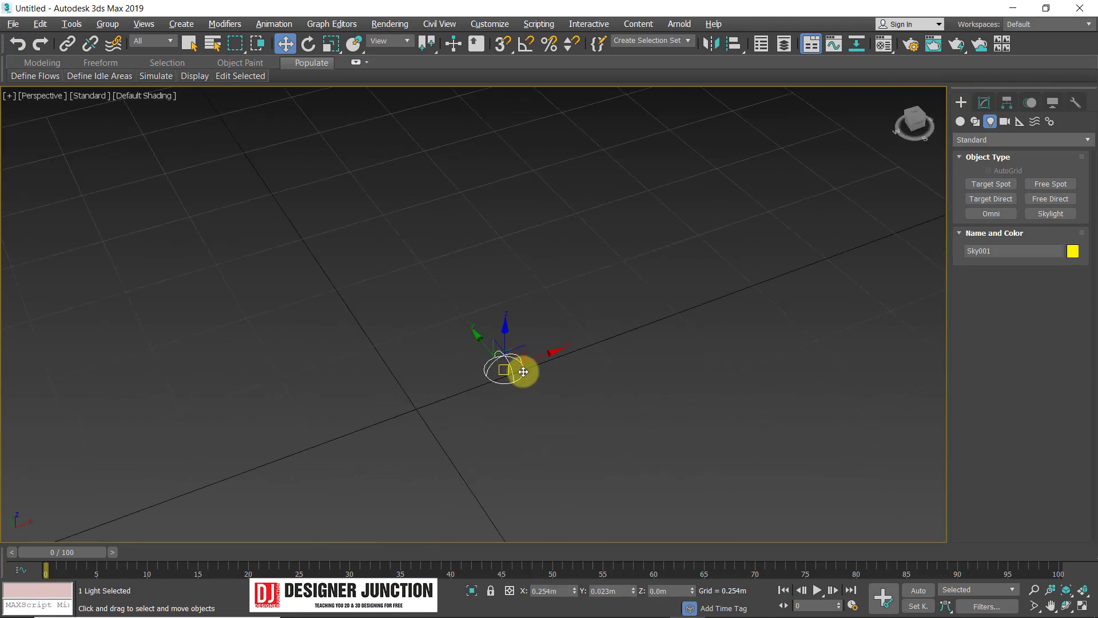
key("shift+z")
key("shift+z")
left_click(632, 238)
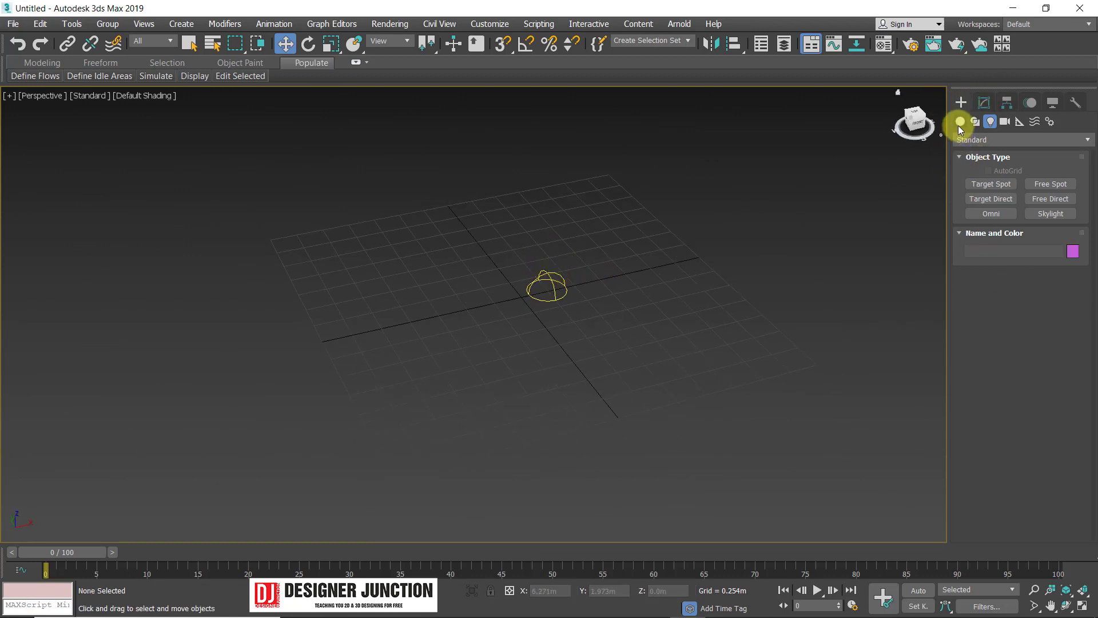
Draw a large Standard Primitives plane covering the grid
left_click(960, 122)
left_click(1050, 243)
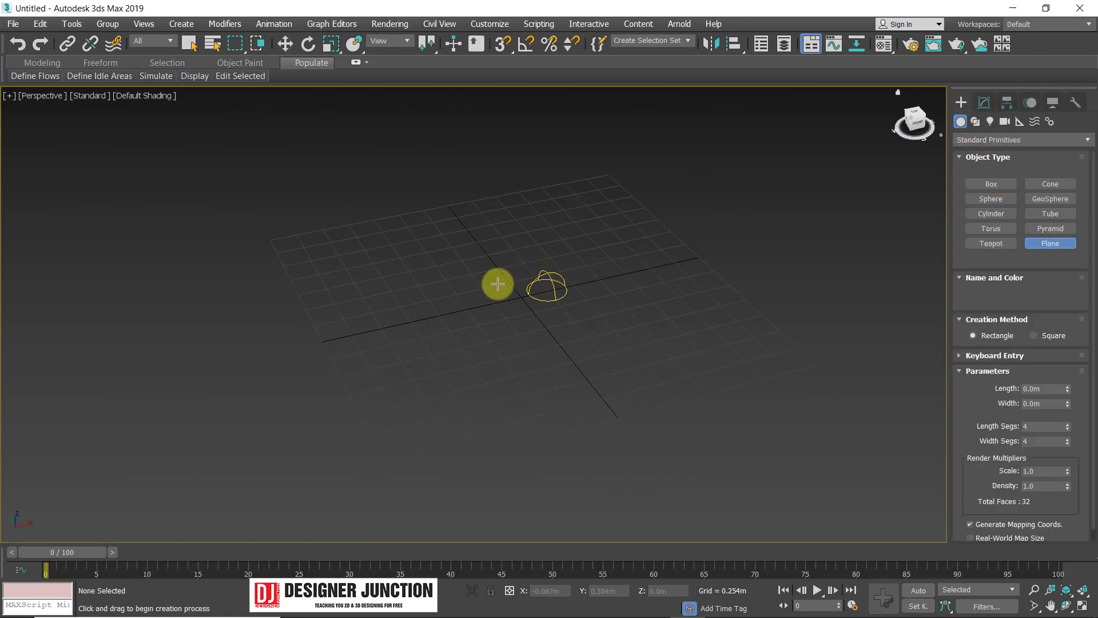
left_click_drag(266, 235, 825, 368)
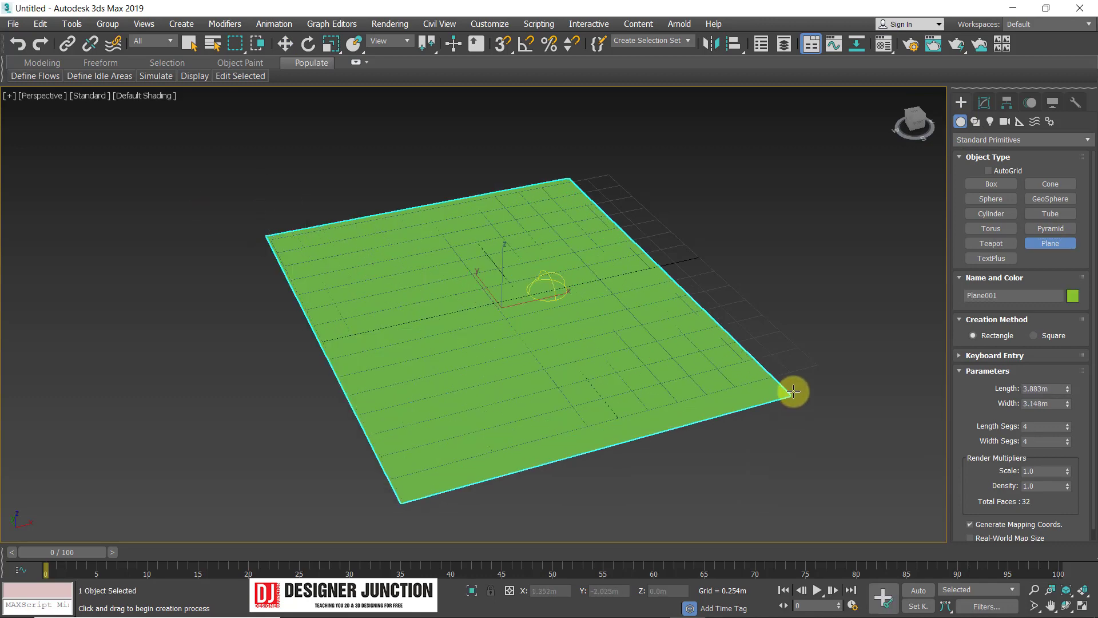
right_click(456, 280)
Check the plane from Top view, then orbit the Perspective view down to ground level
key("t")
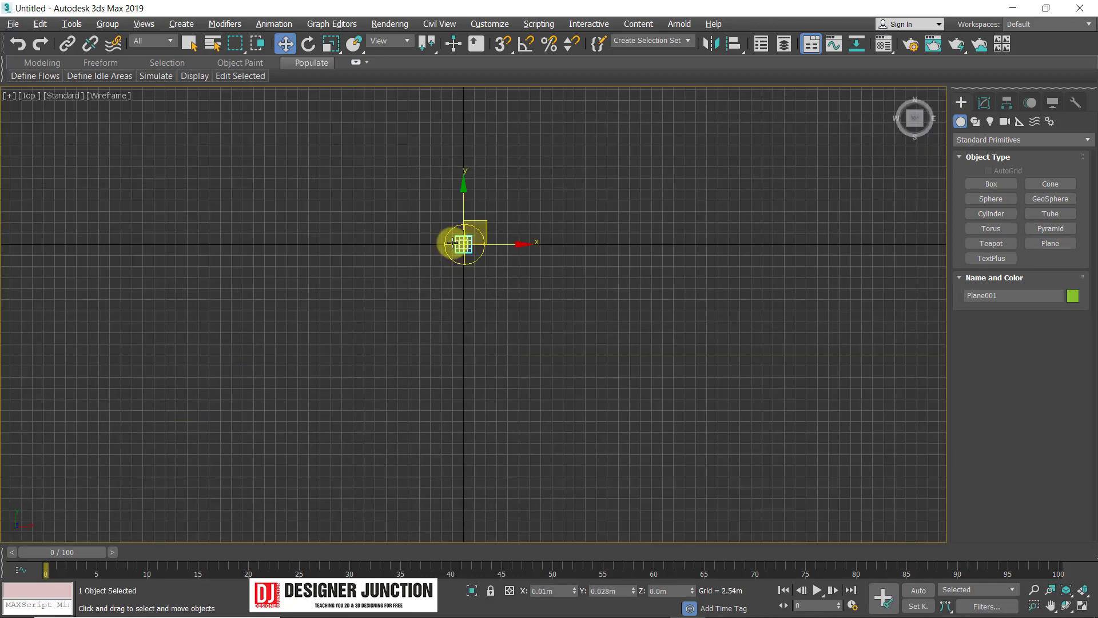
scroll(482, 263, "down", 5)
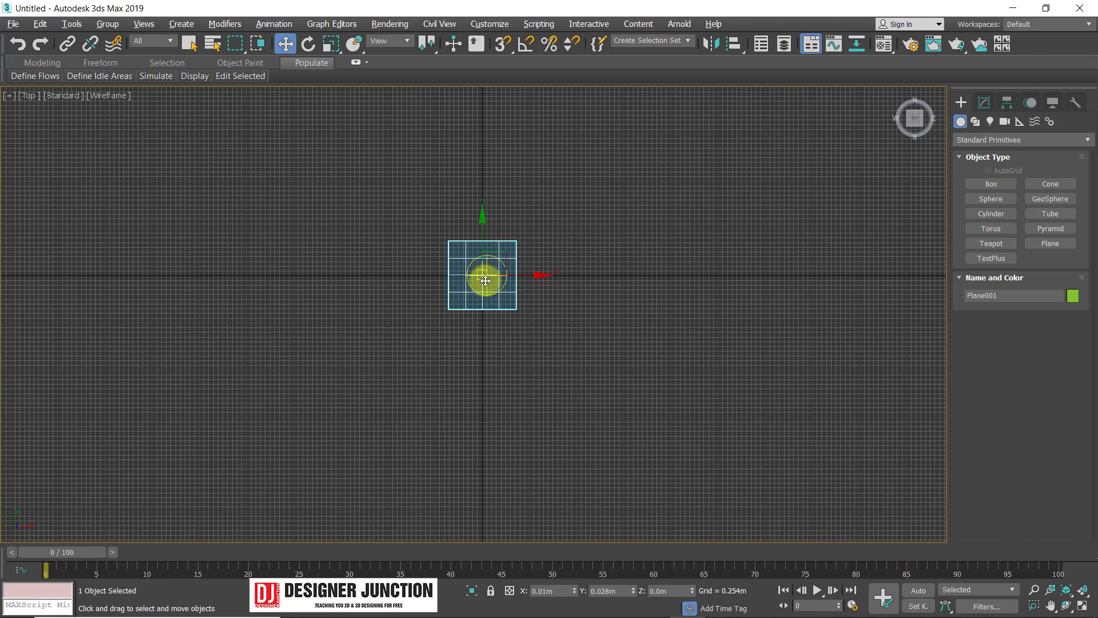
scroll(486, 275, "up", 5)
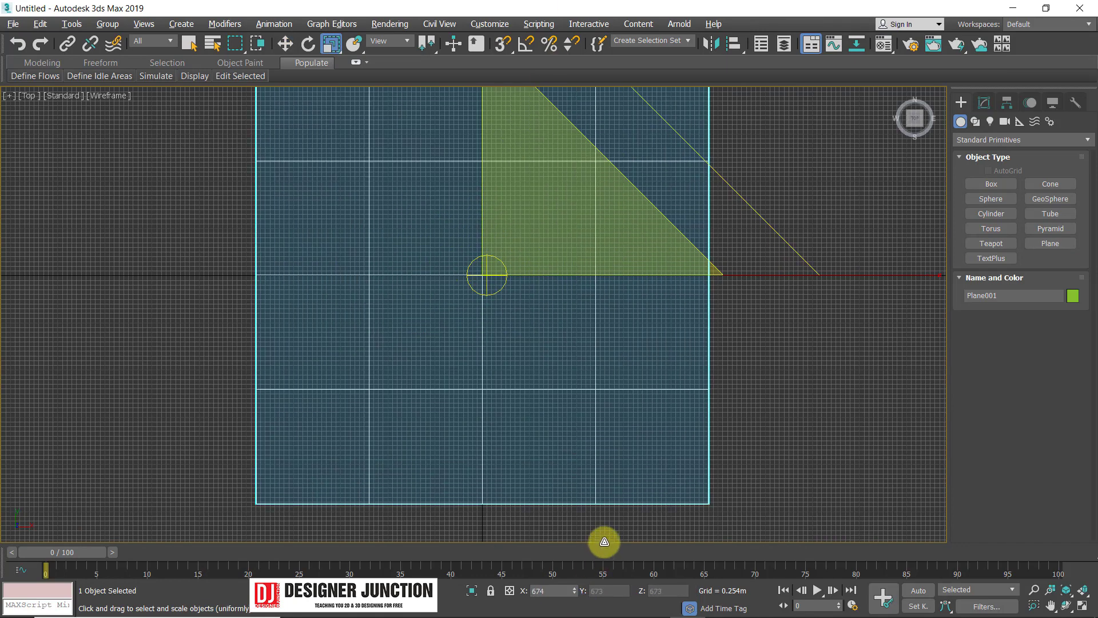
key("p")
key("z")
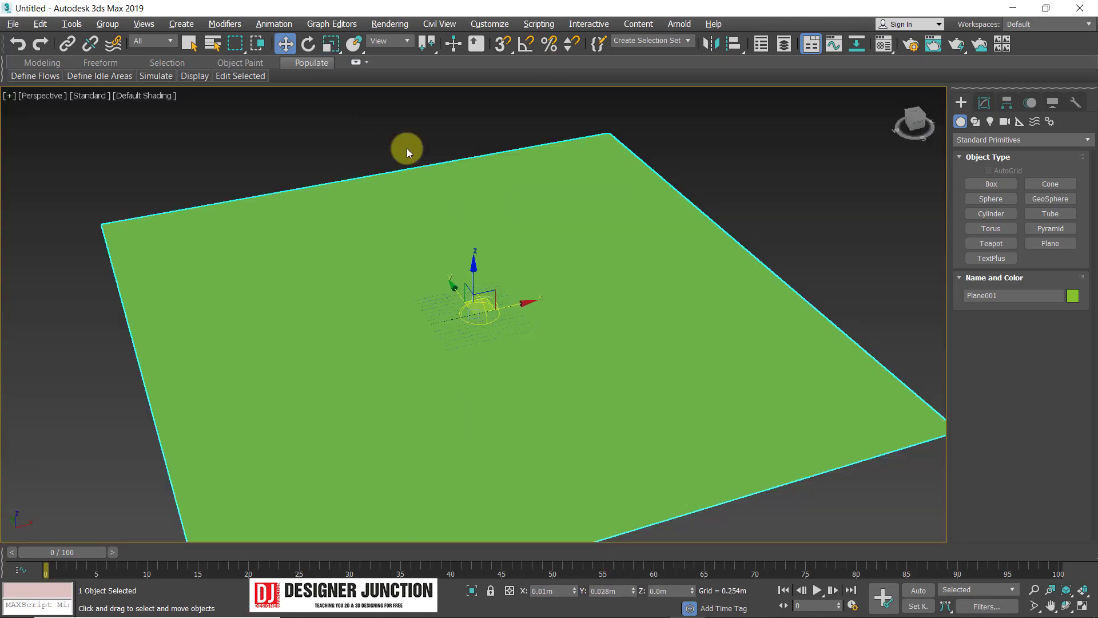
left_click(407, 148)
left_click(482, 301)
left_click(637, 389, "alt")
middle_click_drag(638, 389, 525, 387, "alt")
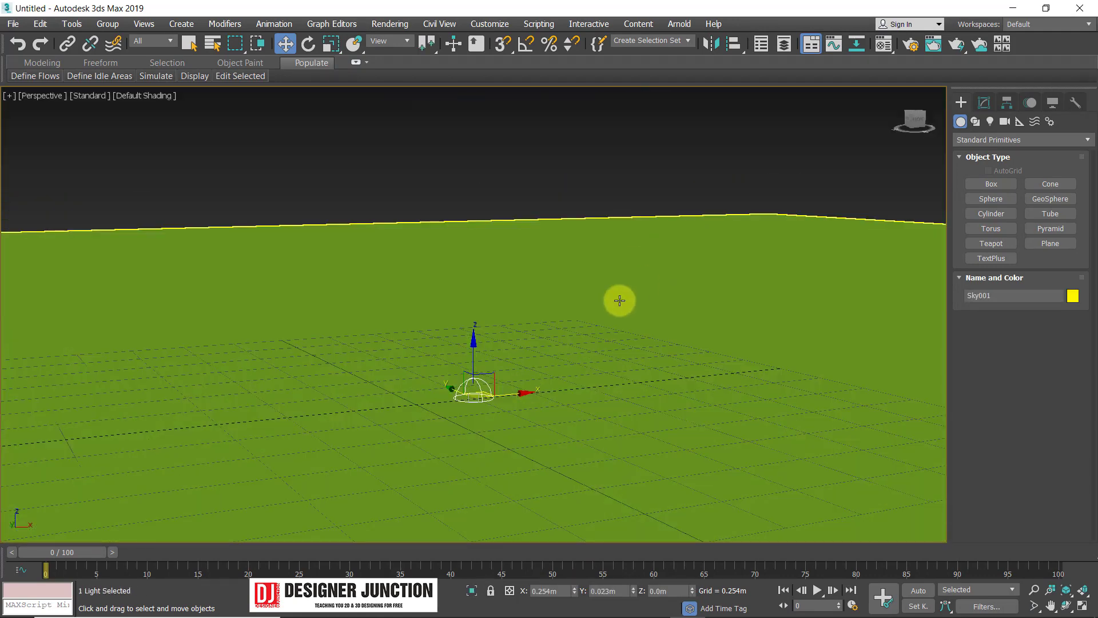
middle_click_drag(621, 299, 196, 220, "alt")
Turn on Safe Frames in the Perspective viewport and raise the horizon
right_click(135, 155)
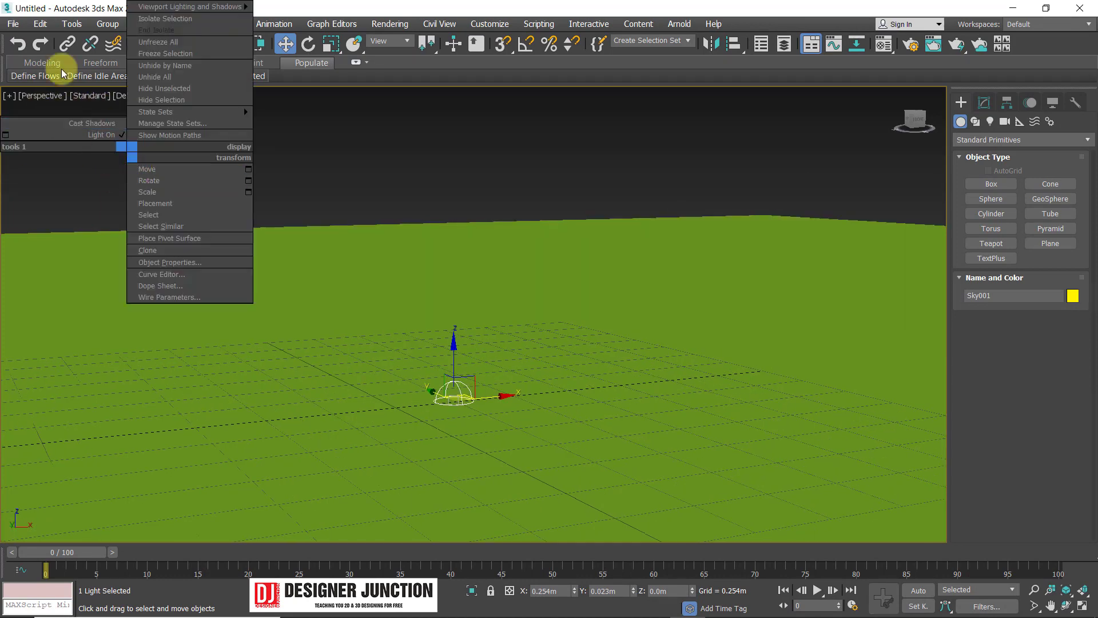
left_click(38, 99)
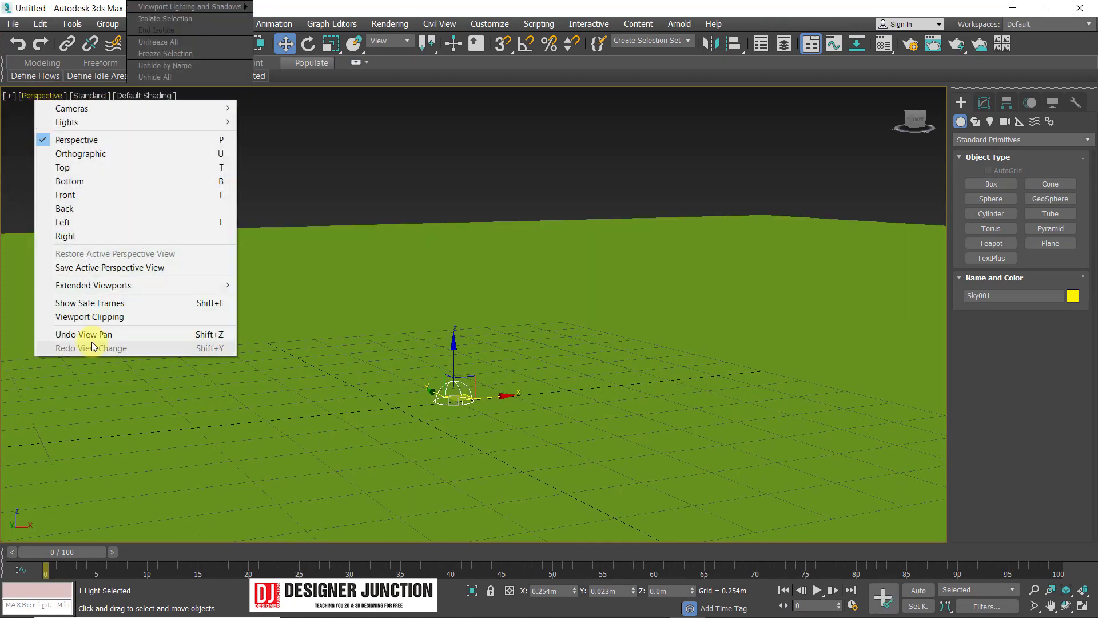
left_click(85, 302)
middle_click_drag(591, 349, 567, 331)
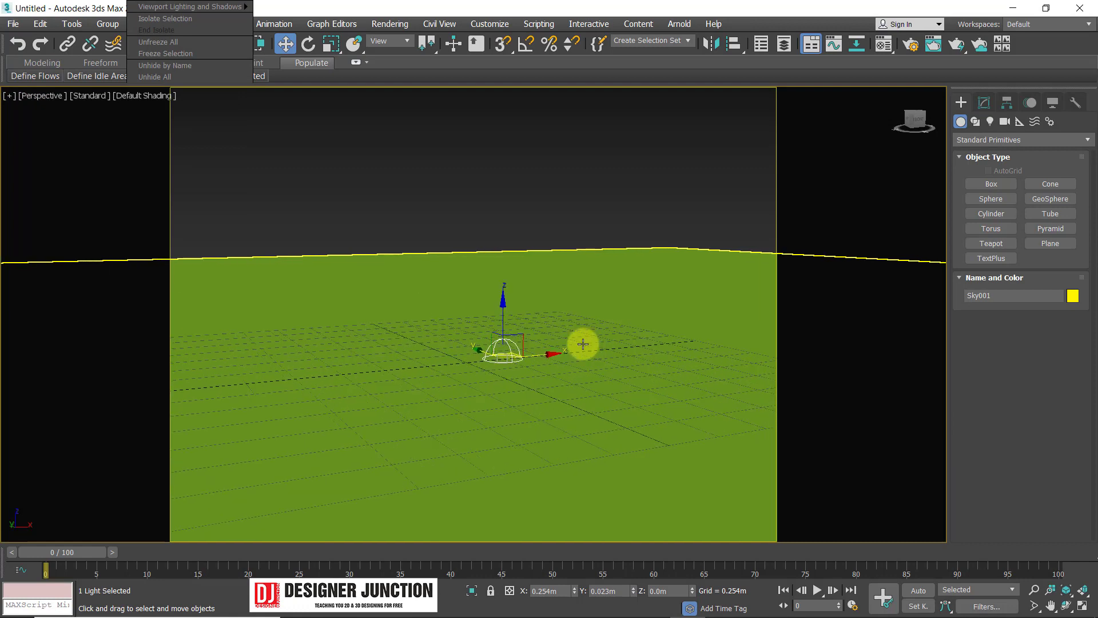
Render a test of the skylit green plane, review Sky001's settings, and close the render
key("shift+q")
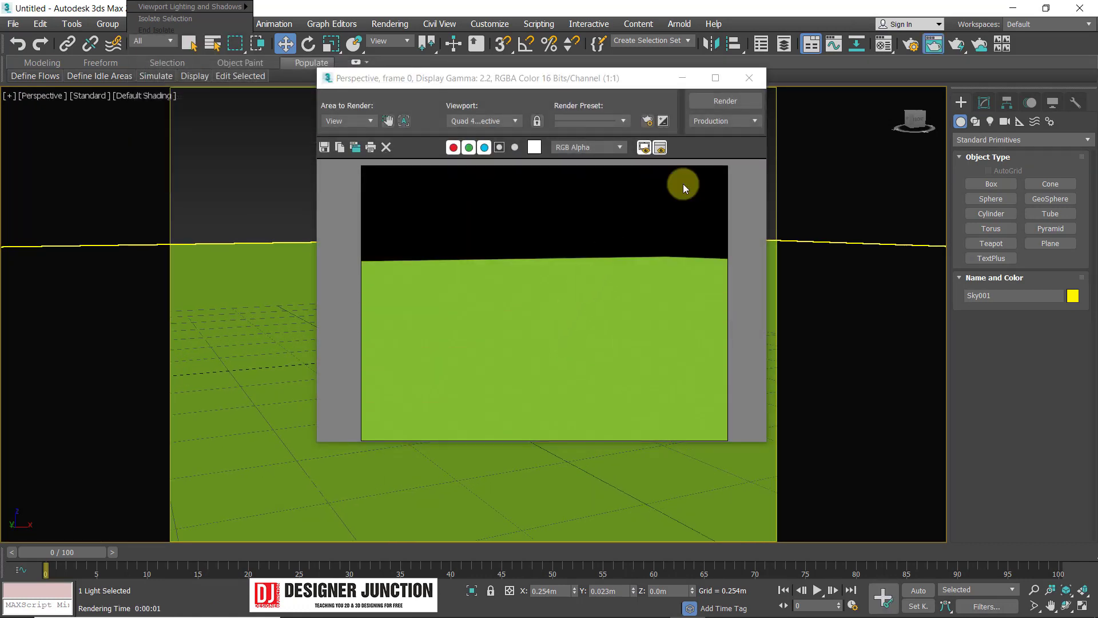
left_click(984, 103)
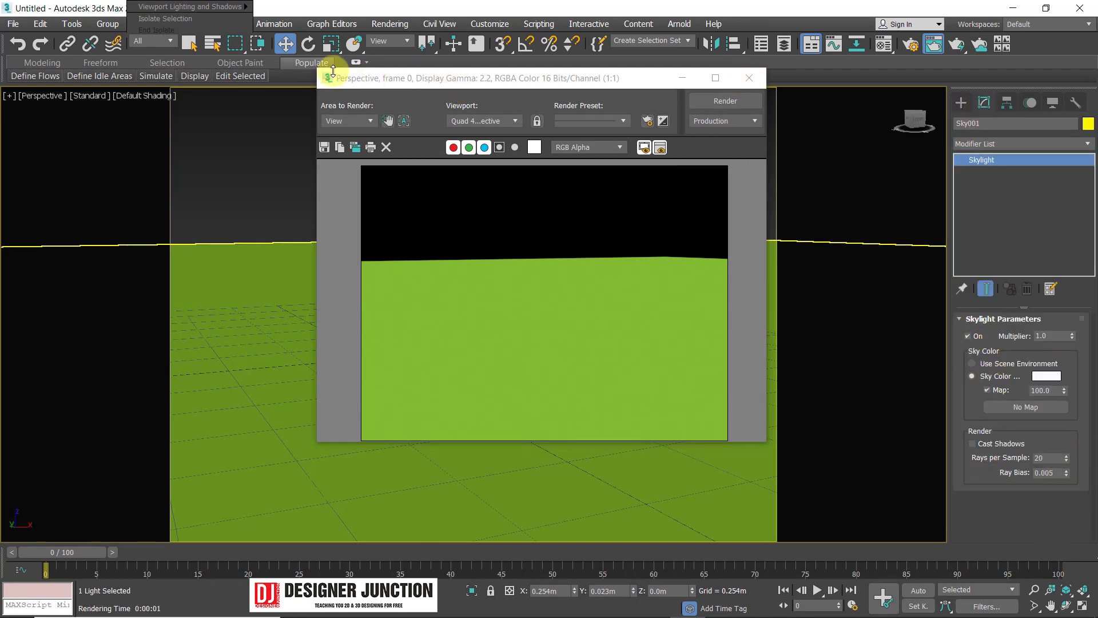
left_click_drag(338, 78, 444, 55)
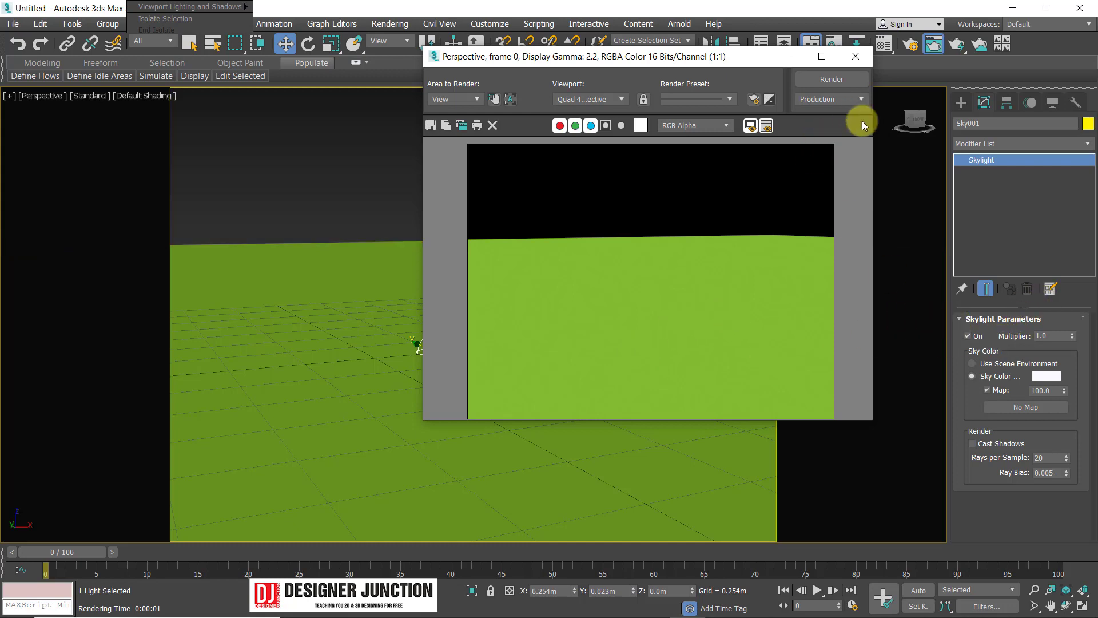
left_click(853, 55)
Maximize the Top view and create a teapot near the scene centre
key("alt+w")
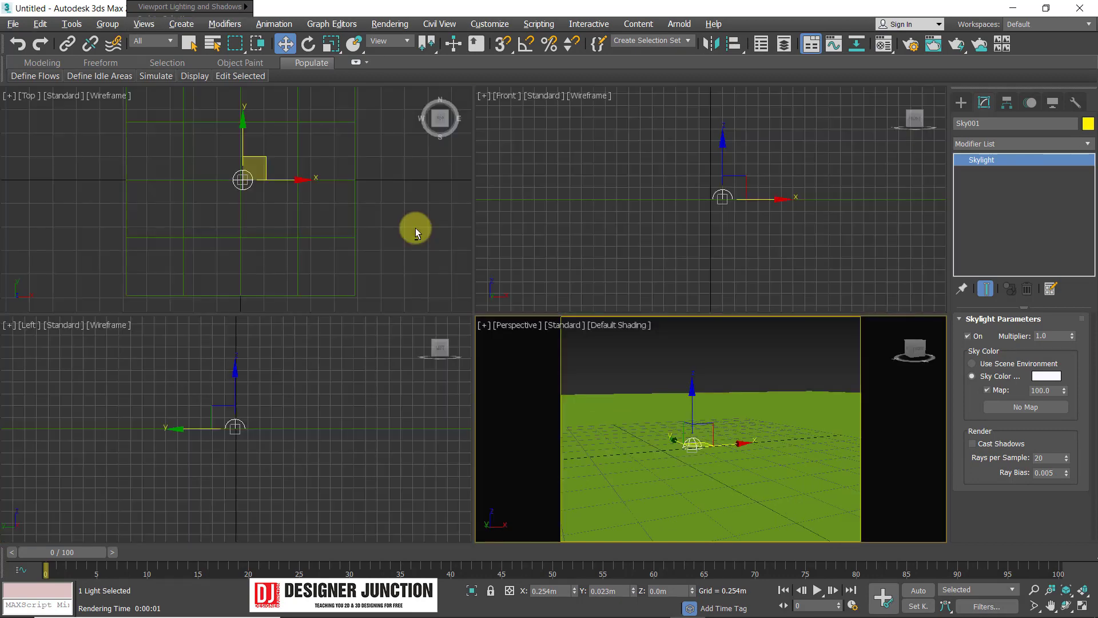
right_click(415, 228)
key("alt+w")
left_click(927, 209)
left_click(960, 103)
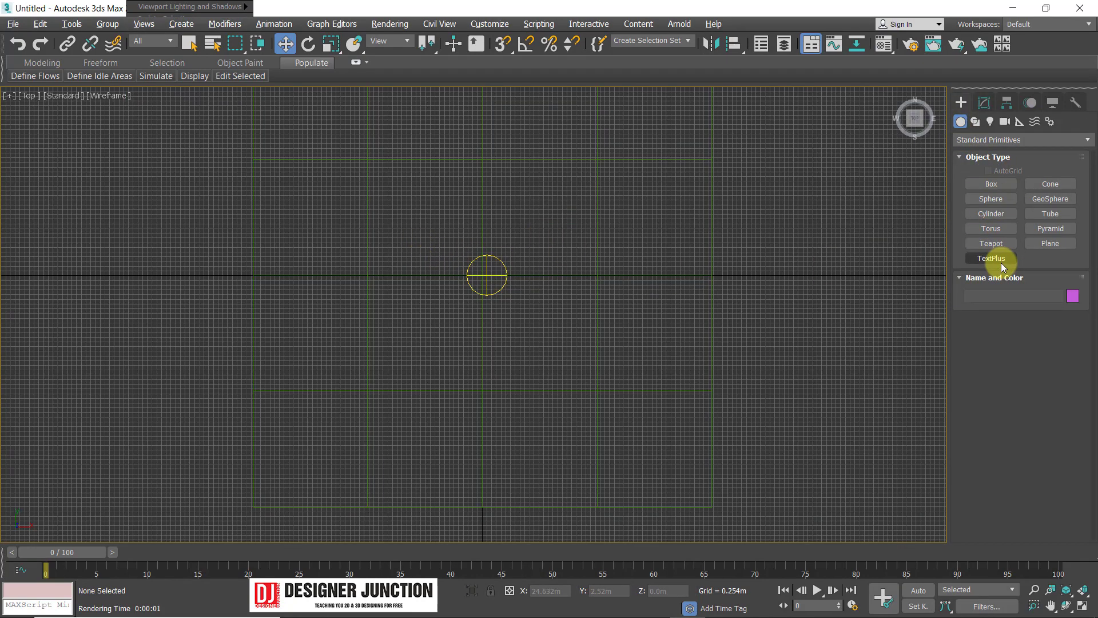
left_click(991, 243)
left_click_drag(442, 298, 435, 327)
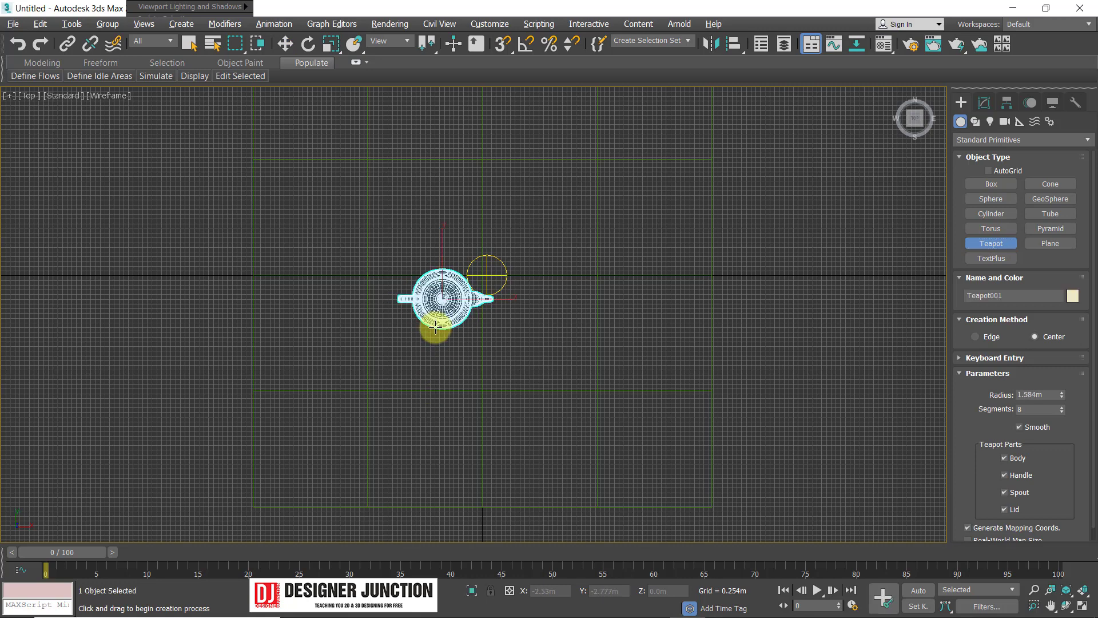
key("w")
left_click(497, 259)
Move the skylight and the teapot up and to the right in Top view
mouse_move(508, 255)
left_mouse_down()
mouse_move(571, 228)
mouse_move(592, 199)
left_mouse_up()
scroll(567, 201, "up", 5)
middle_click_drag(474, 249, 493, 215)
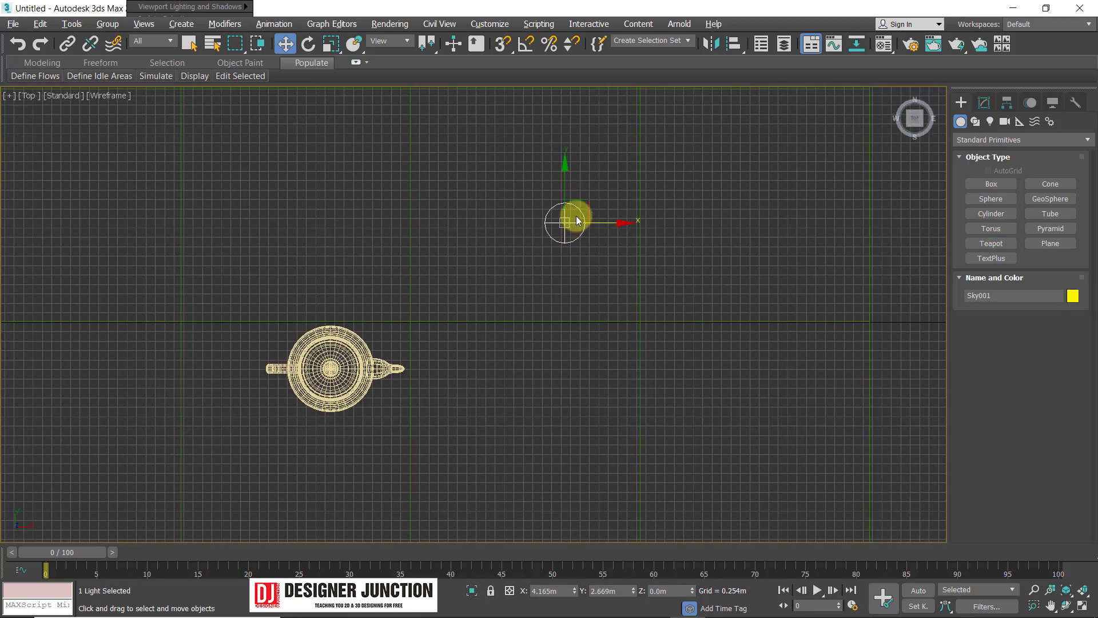
left_click(550, 219)
left_click_drag(591, 256, 591, 254)
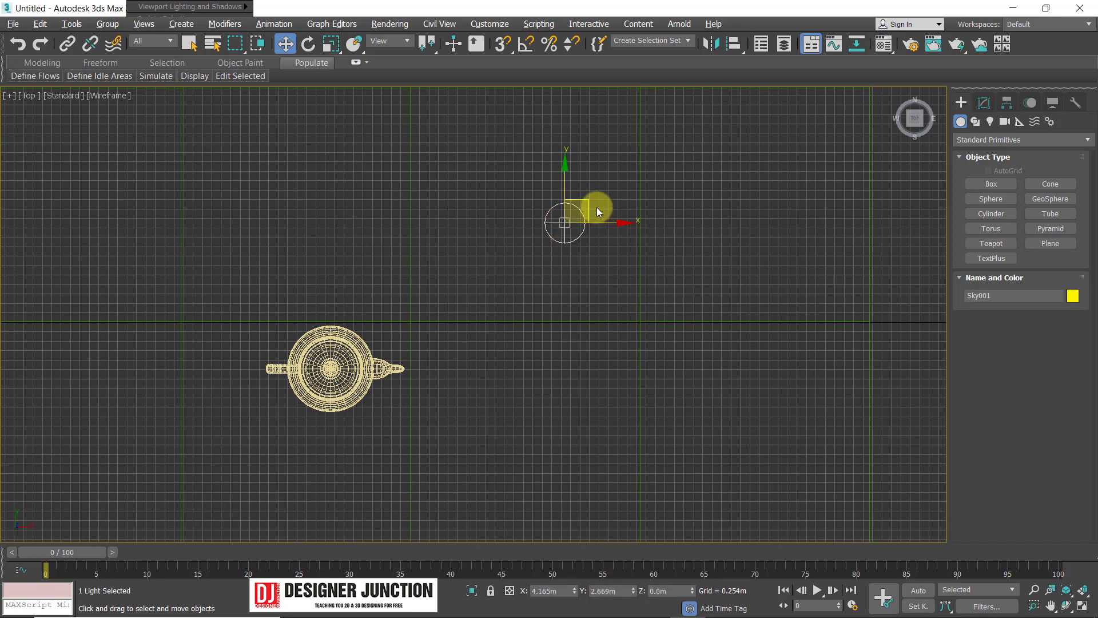
left_click_drag(595, 209, 595, 175)
left_click(343, 343)
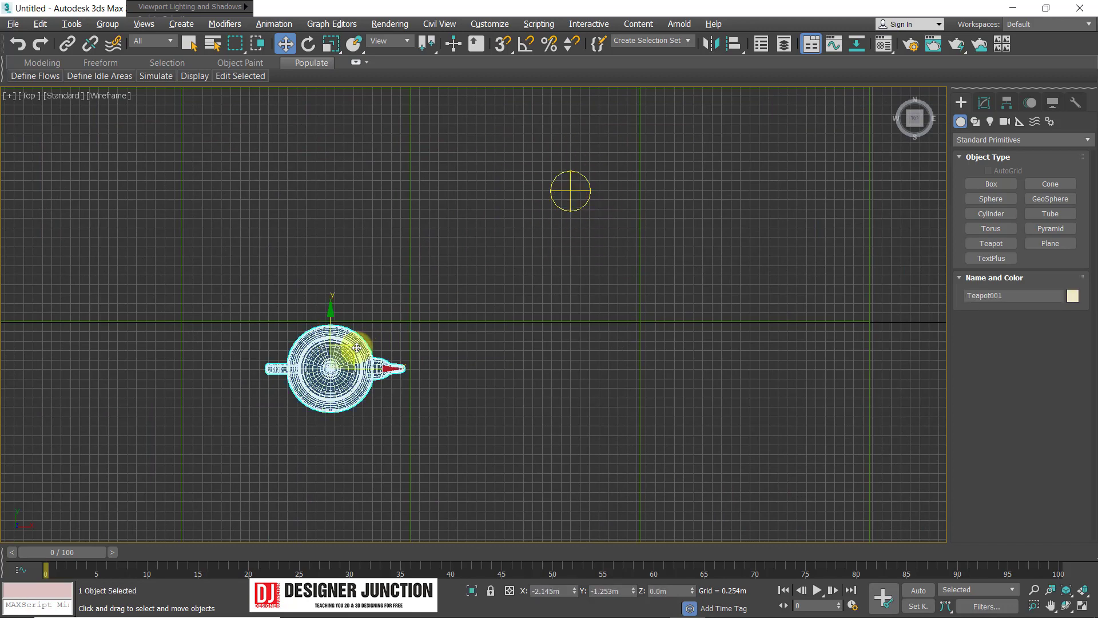
mouse_move(357, 347)
left_mouse_down()
mouse_move(478, 273)
mouse_move(469, 276)
left_mouse_up()
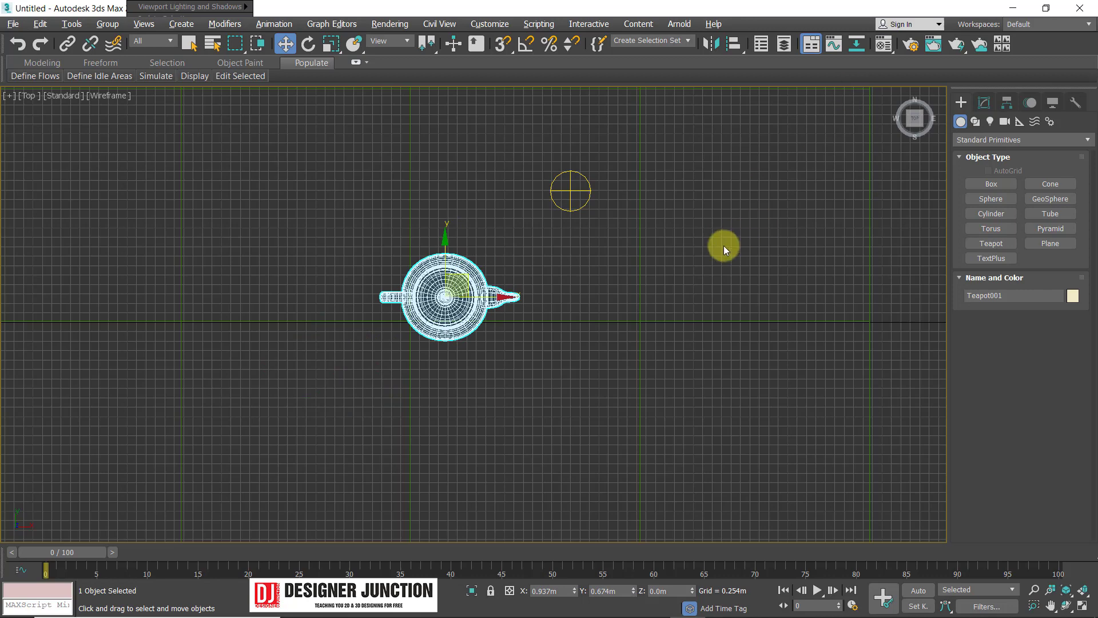
Scale the teapot down to a much smaller size, then return to Perspective view
key("alt+w")
key("alt+w")
key("alt+w")
key("alt+w")
scroll(386, 267, "down", 4)
key("alt+w")
key("alt+w")
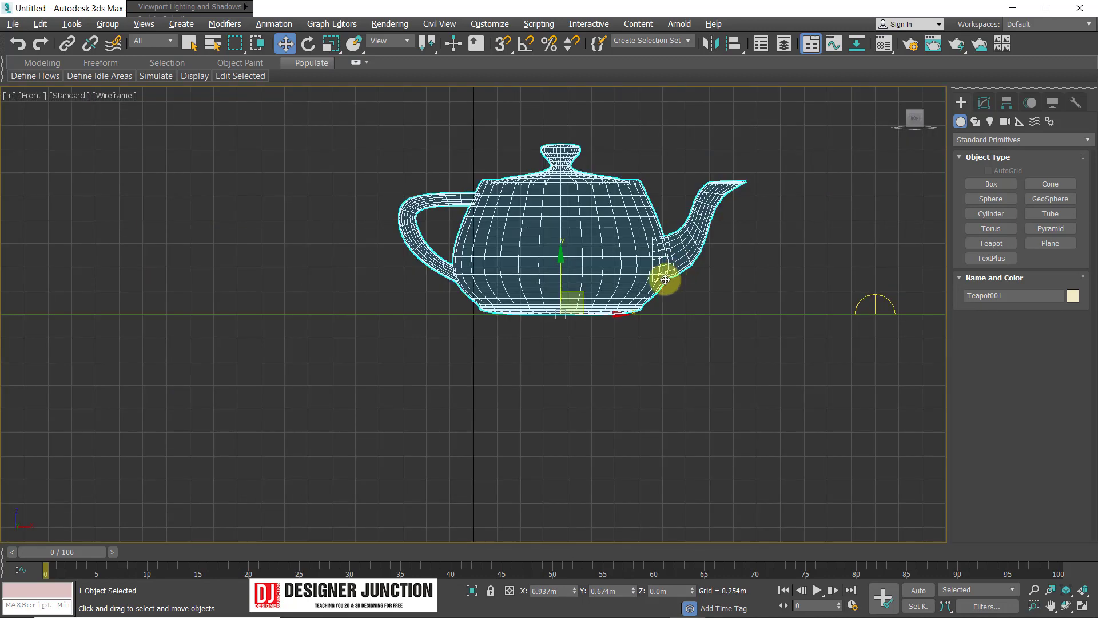
key("r")
key("w")
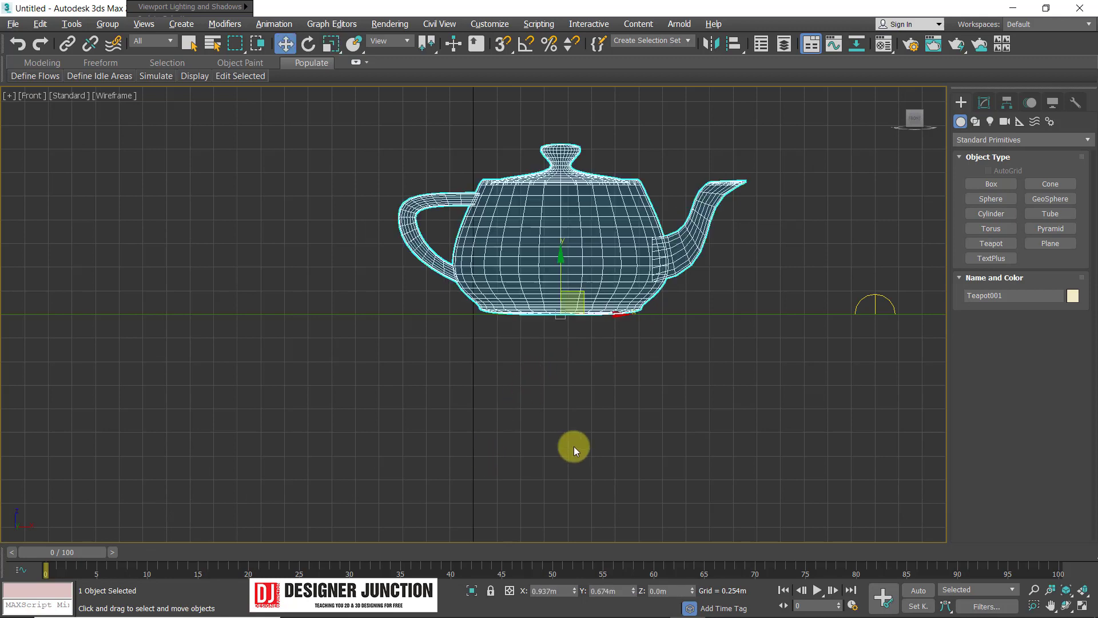
key("r")
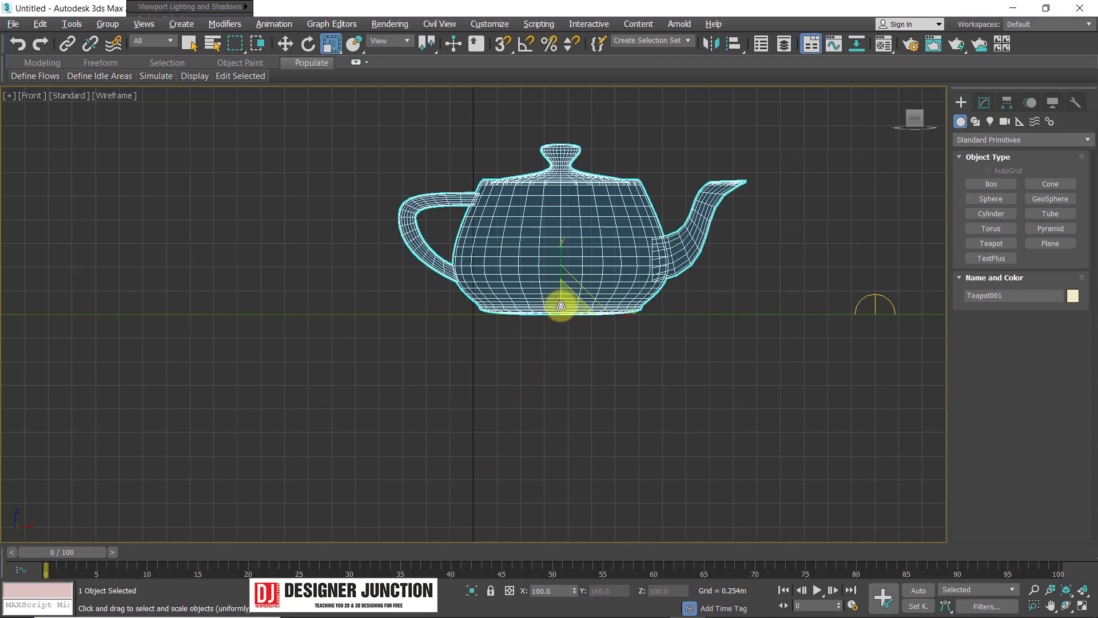
mouse_move(559, 303)
left_mouse_down()
mouse_move(504, 456)
mouse_move(709, 476)
left_mouse_up()
key("w")
key("p")
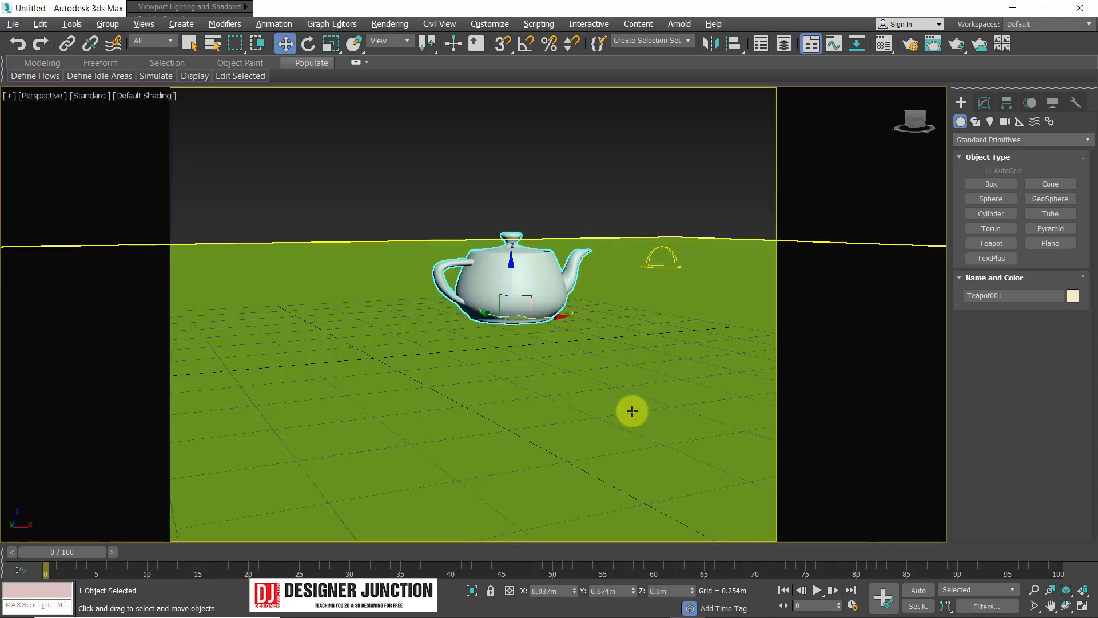
scroll(562, 354, "up", 2)
Render and inspect the teapot on the green plane, then return to the Top view
middle_click_drag(533, 293, 510, 380)
key("shift+q")
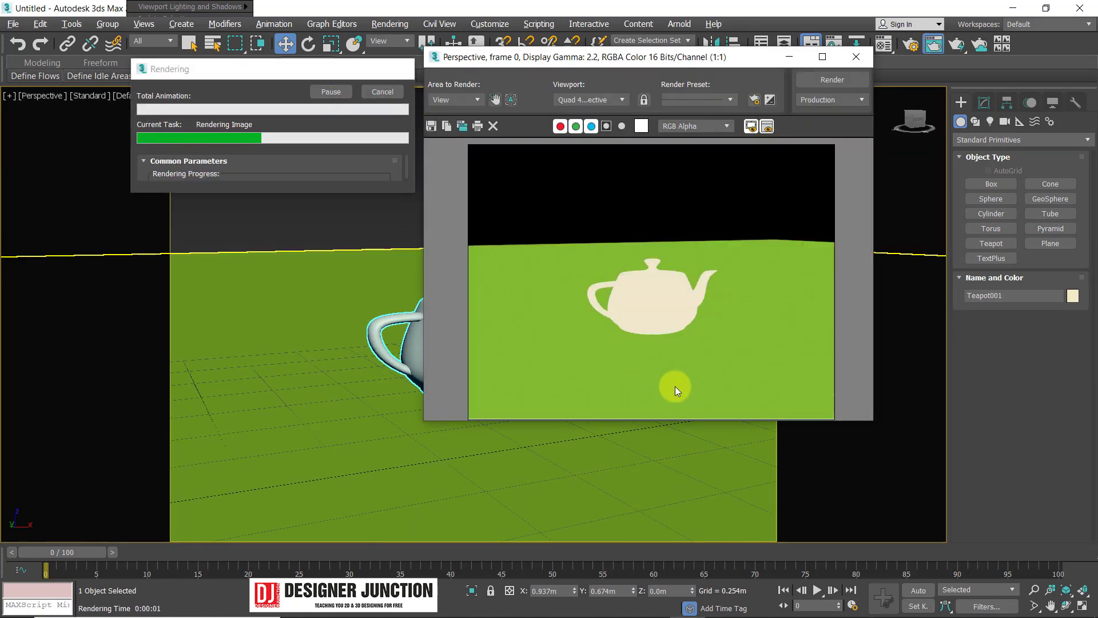
scroll(661, 296, "up", 2)
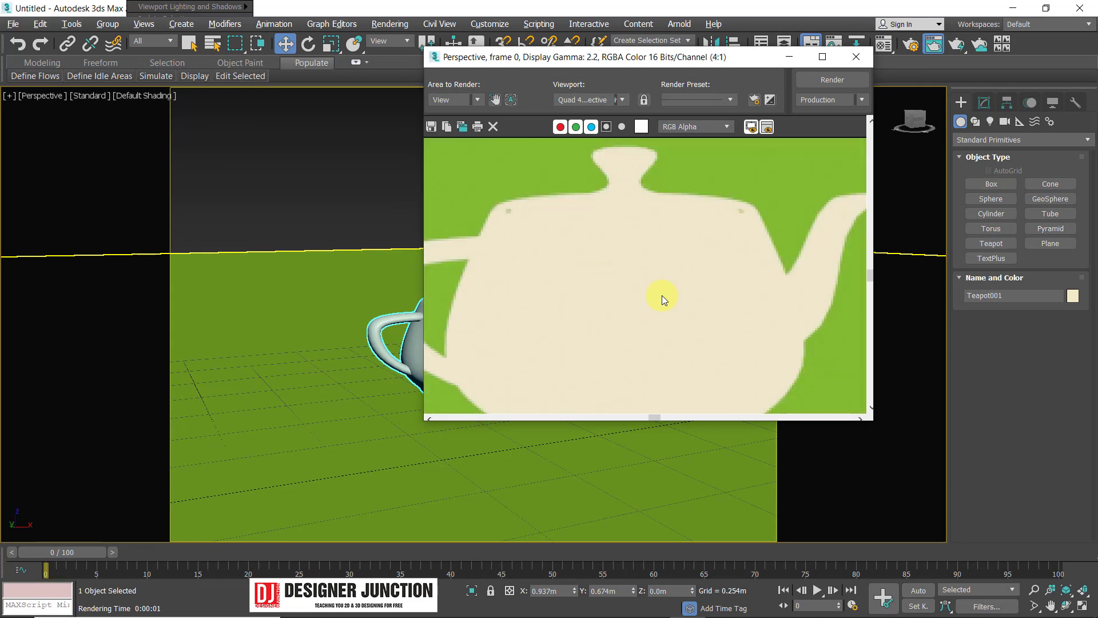
scroll(662, 295, "down", 1)
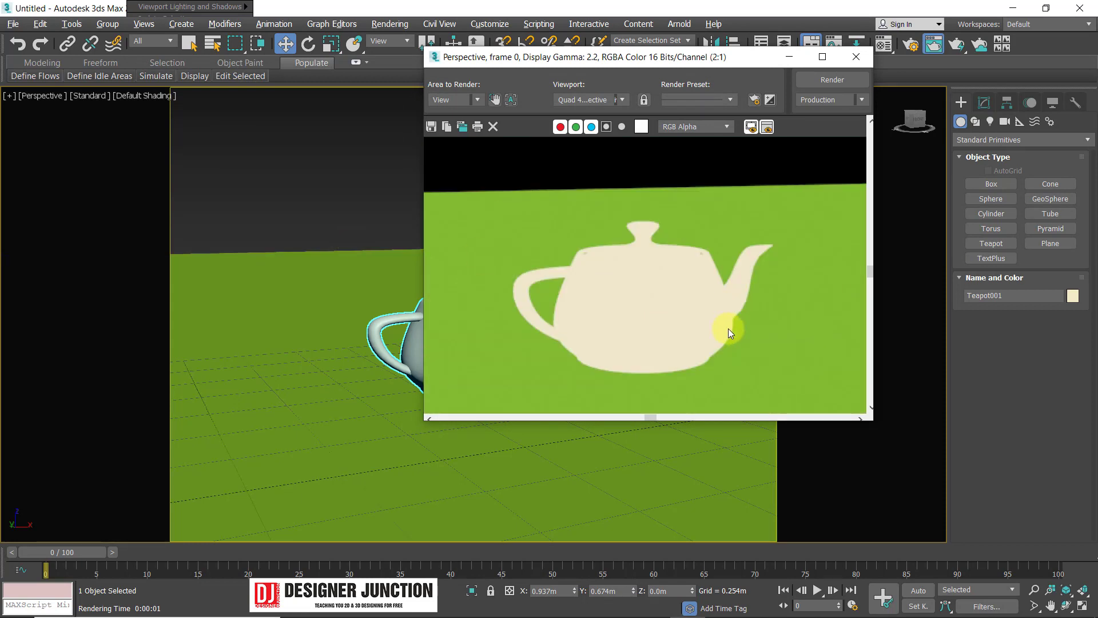
scroll(729, 328, "down", 1)
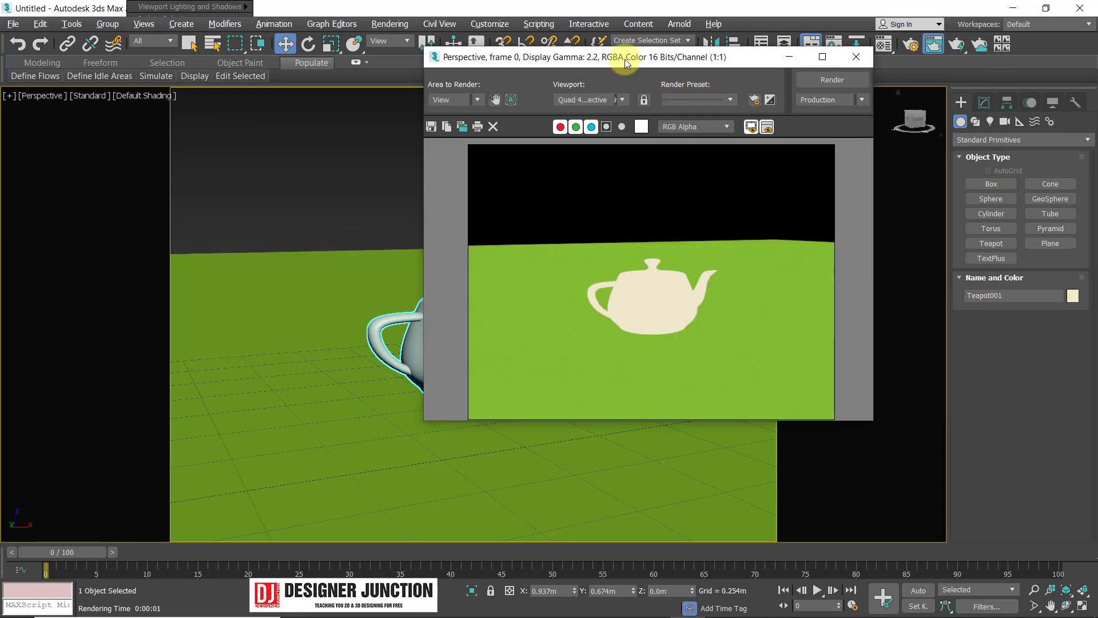
left_click_drag(624, 59, 277, 47)
scroll(309, 294, "down", 1)
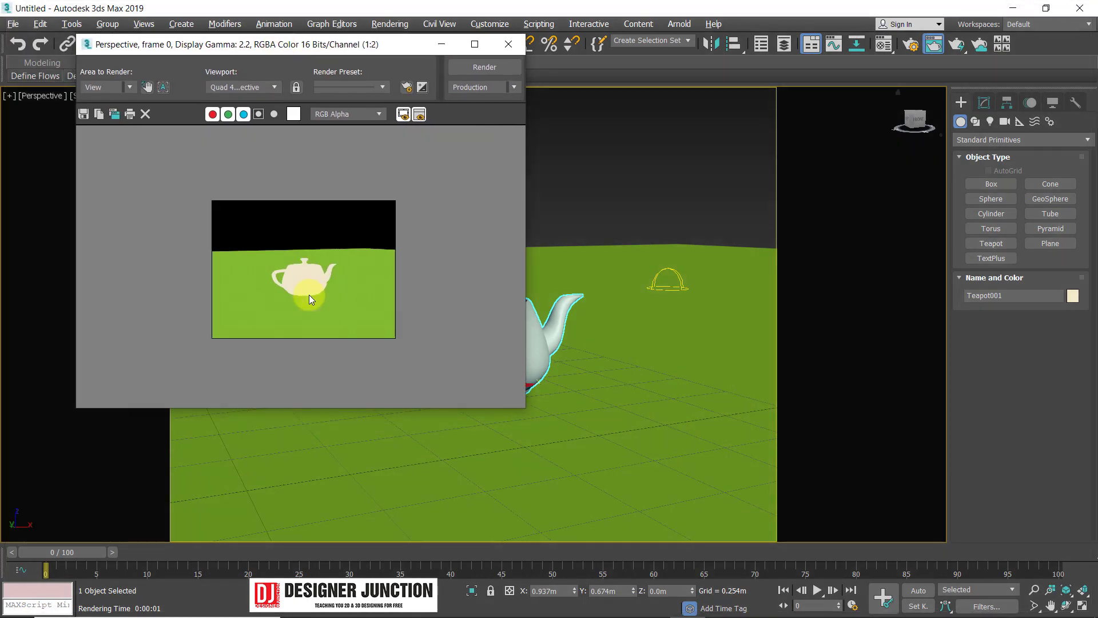
scroll(308, 294, "up", 1)
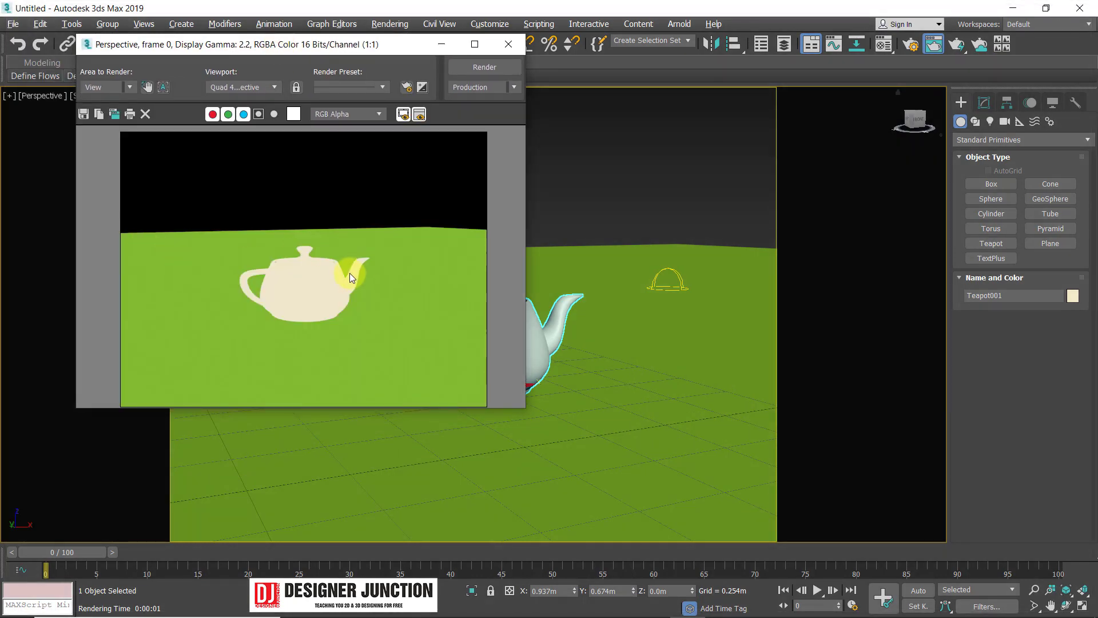
left_click(508, 44)
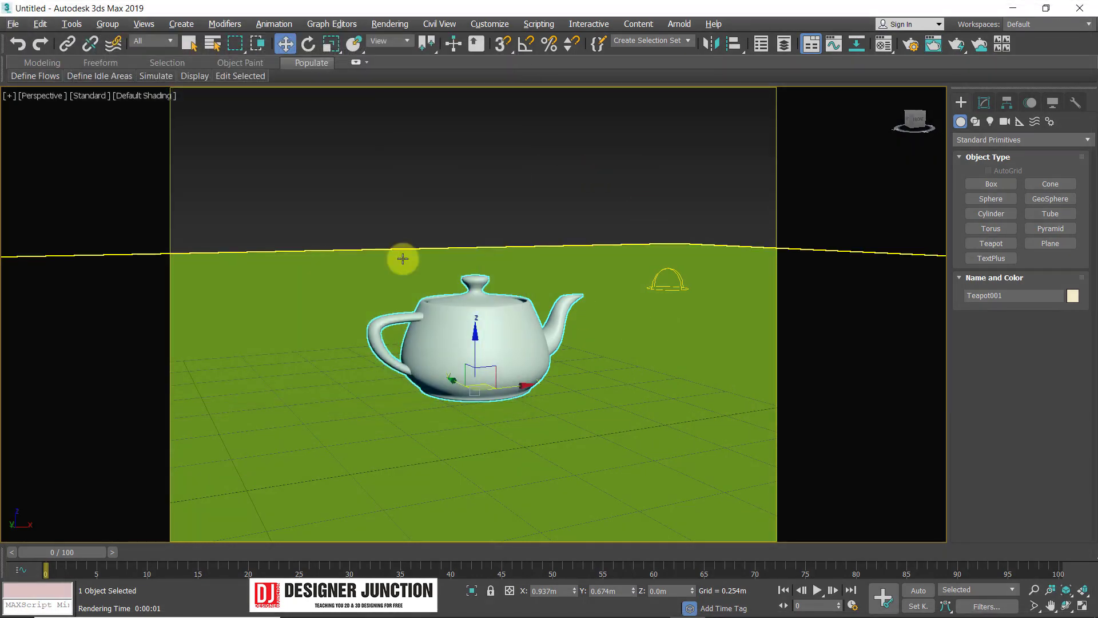
key("t")
left_click(438, 243)
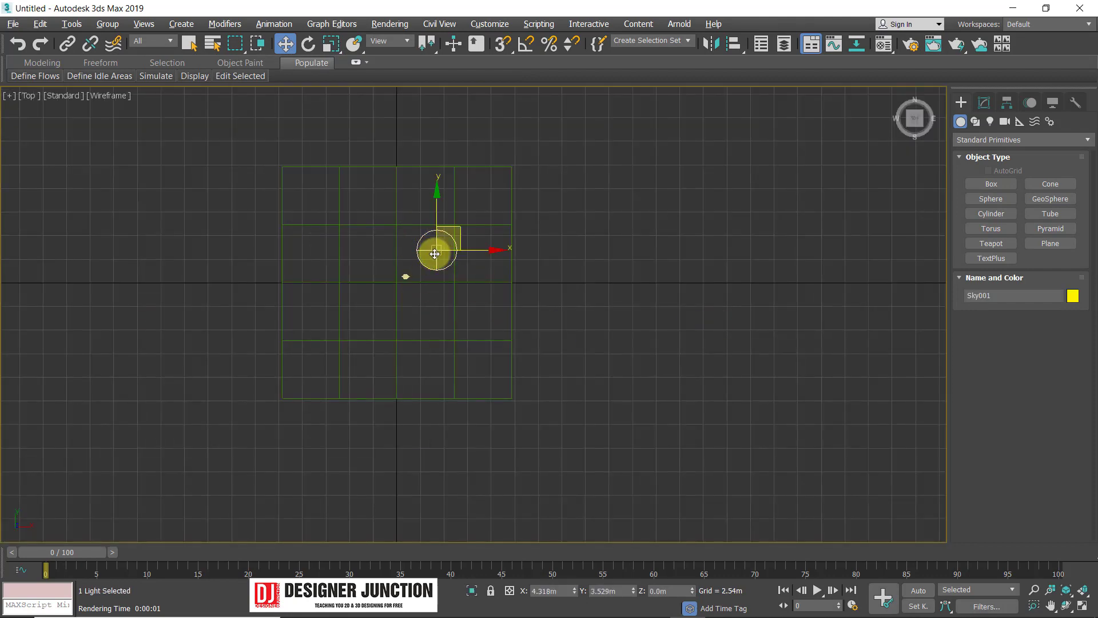
Select only Sky001 and drag it toward the plane's upper-right corner in Top view
scroll(437, 248, "up", 2)
middle_click_drag(436, 248, 576, 240)
left_click(597, 244, "ctrl")
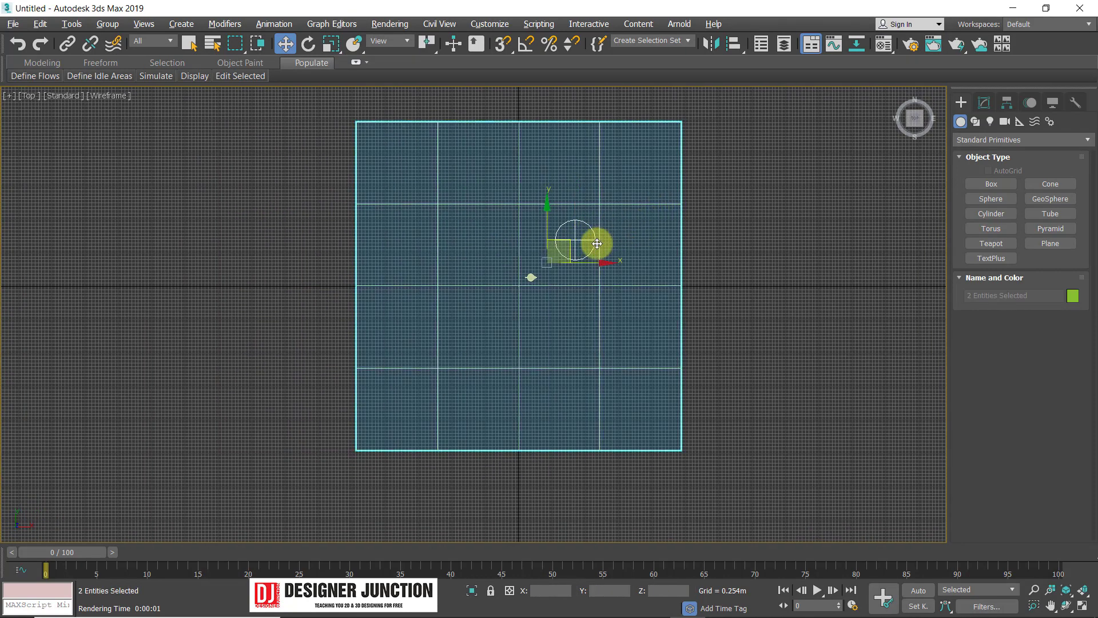
left_click(593, 251)
mouse_move(588, 235)
left_mouse_down()
mouse_move(659, 136)
mouse_move(640, 147)
left_mouse_up()
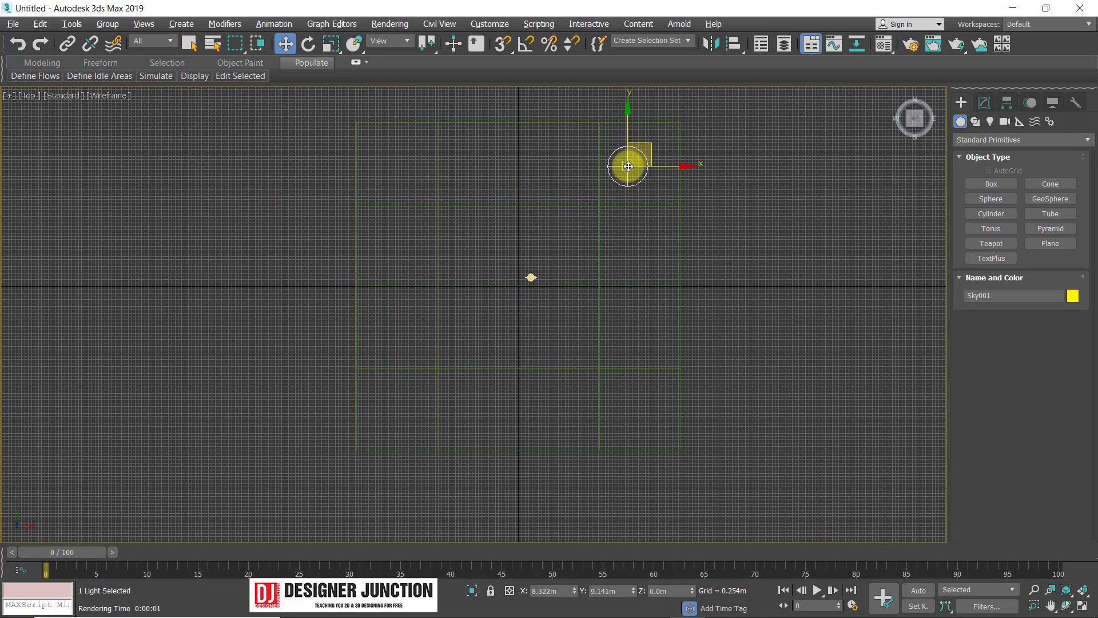
scroll(621, 175, "up", 1)
middle_click_drag(621, 174, 606, 166)
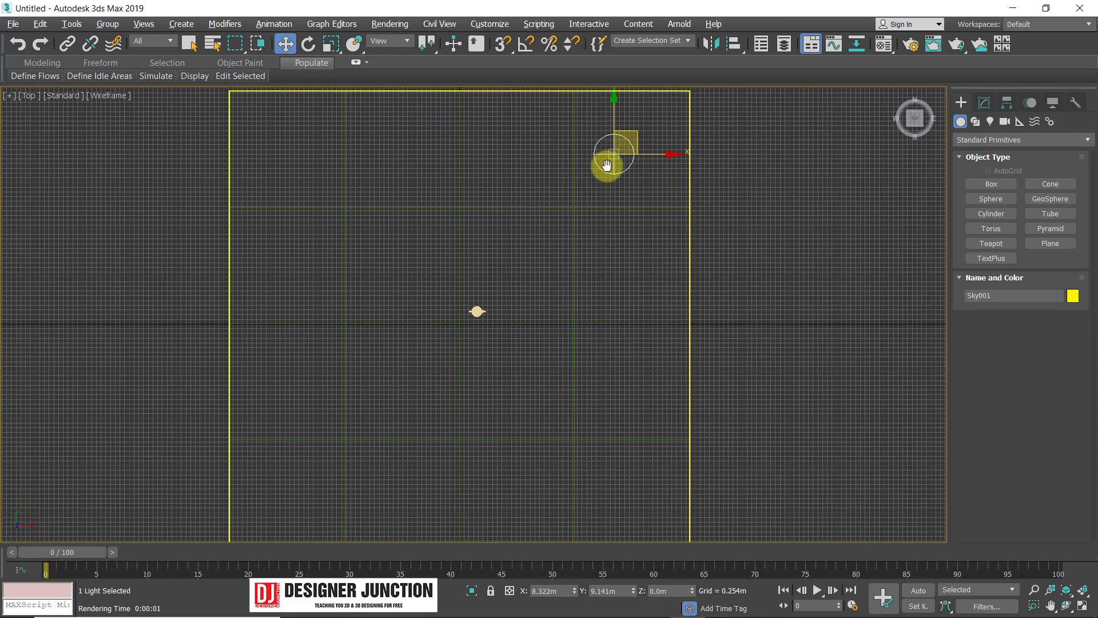
Change the Home Grid spacing from 0.254m to 2.0m in Grid and Snap Settings
right_click(524, 43)
left_click(519, 239)
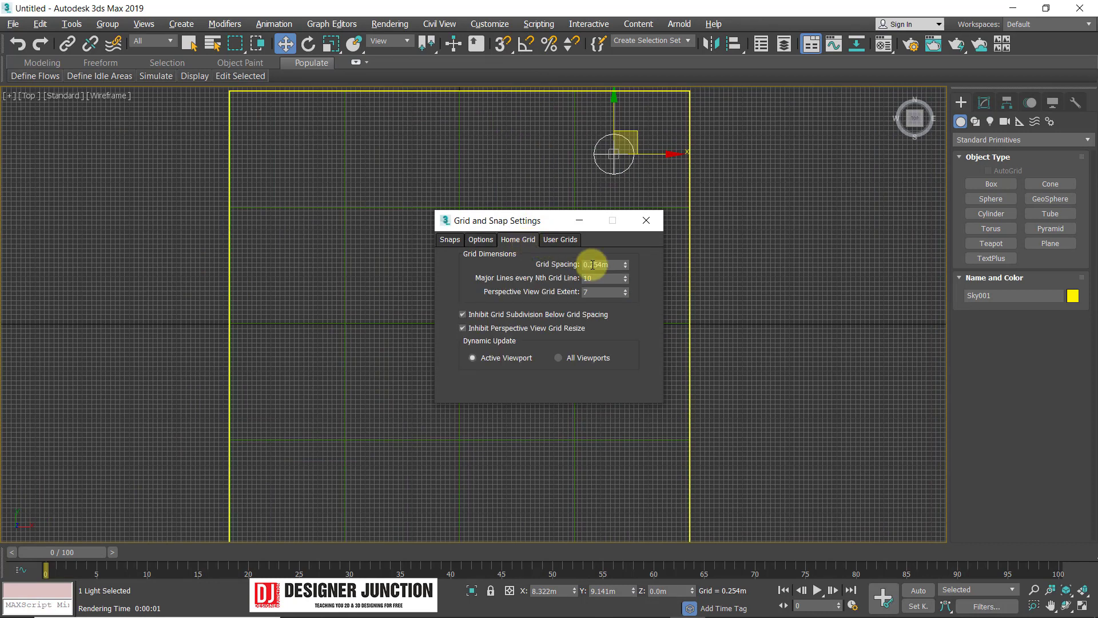
double_click(593, 264)
type("1.0m")
key("Return")
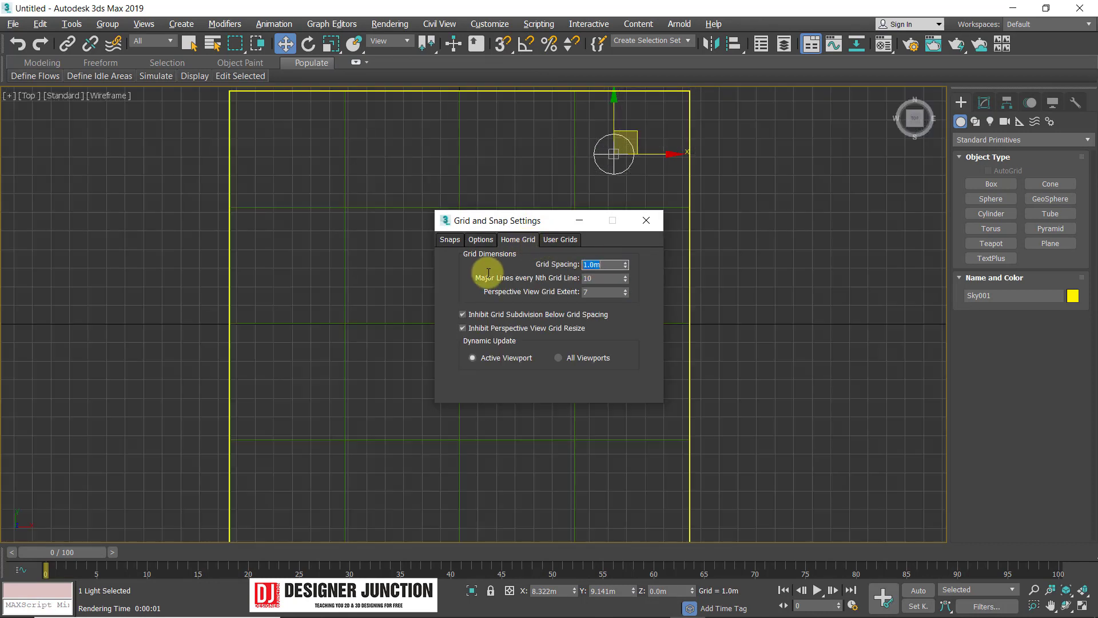
type("2")
key("Return")
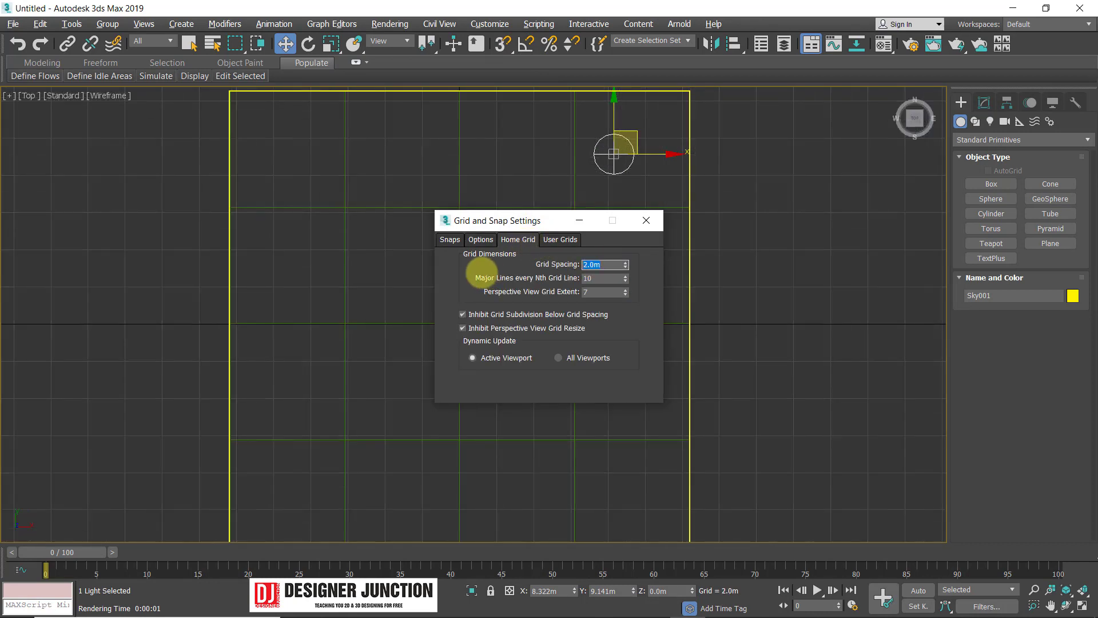
left_click(650, 222)
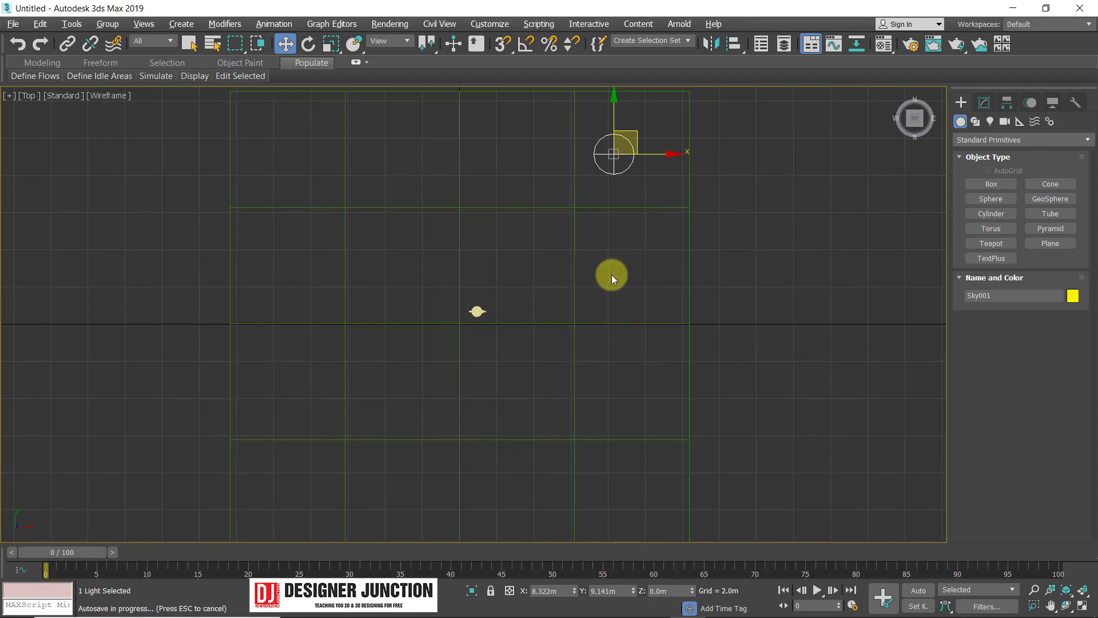
Nudge Sky001 slightly to the left while panning around the Top view
middle_click_drag(505, 255, 613, 164)
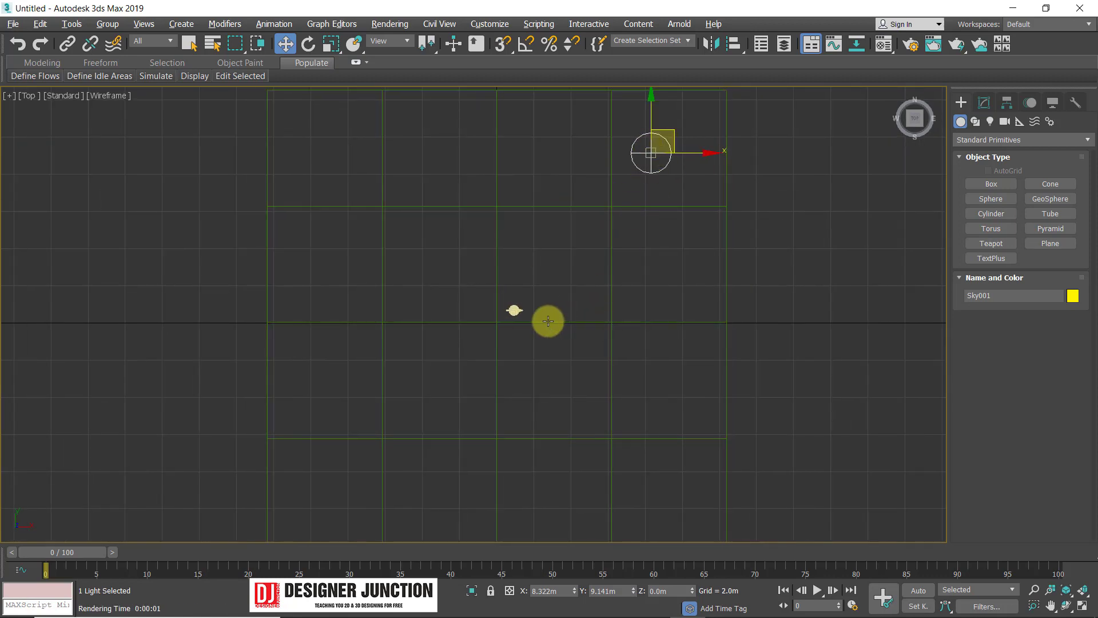
scroll(629, 194, "down", 3)
mouse_move(662, 155)
left_mouse_down()
mouse_move(775, 164)
mouse_move(287, 307)
mouse_move(637, 147)
mouse_move(662, 153)
left_mouse_up()
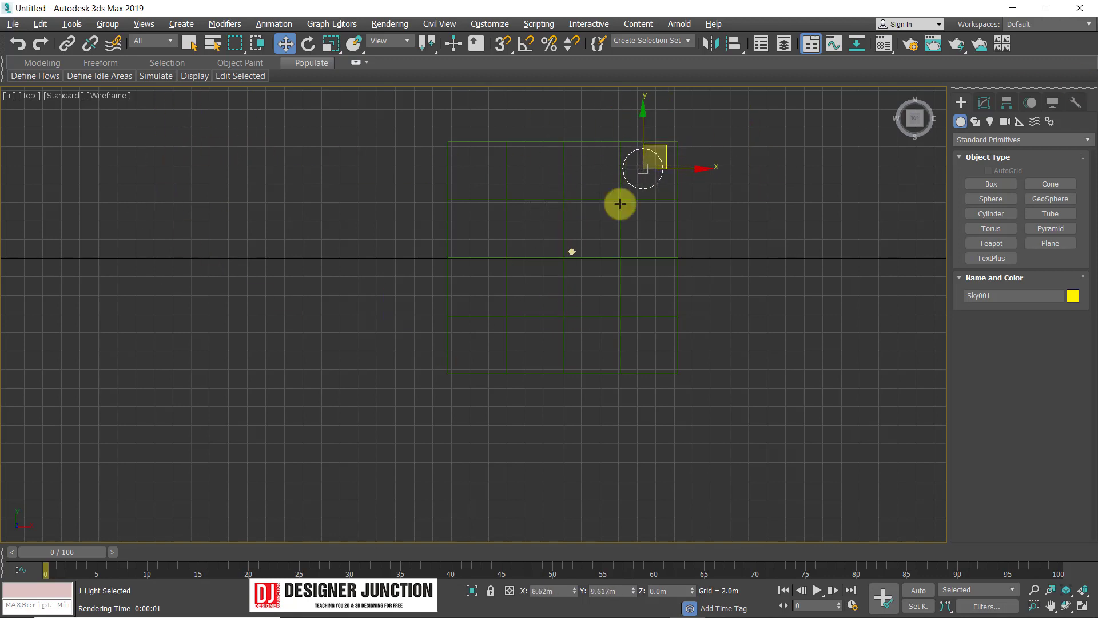
scroll(618, 201, "up", 3)
middle_click_drag(618, 201, 598, 227)
scroll(662, 397, "down", 2)
middle_click_drag(662, 397, 650, 375)
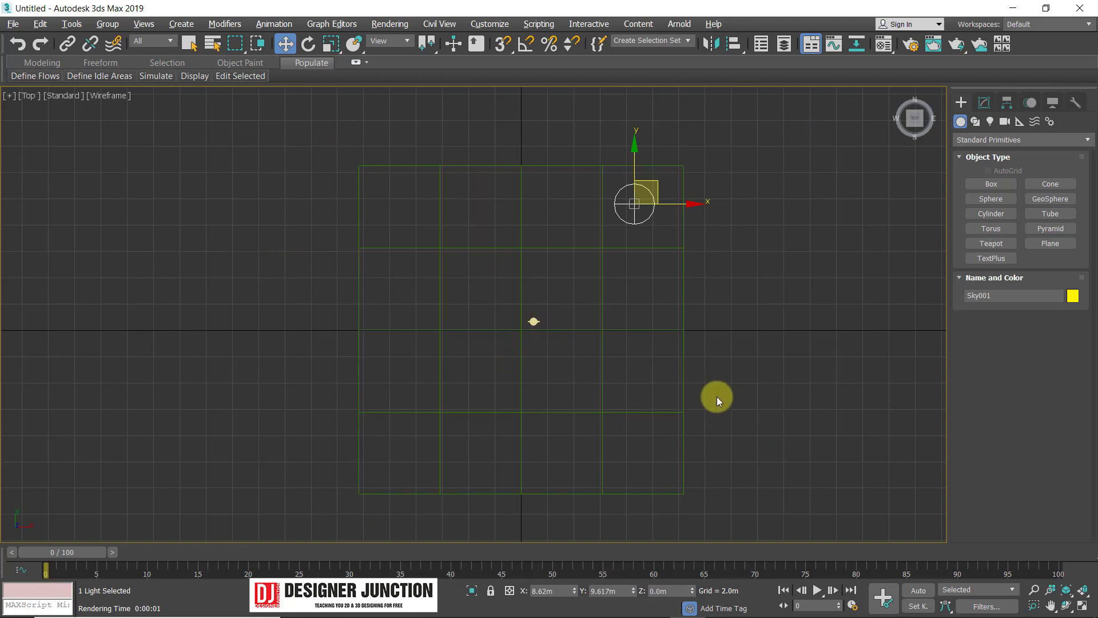
Maximize the Perspective viewport and render it, centring the render window
key("alt+w")
right_click(779, 465)
key("alt+w")
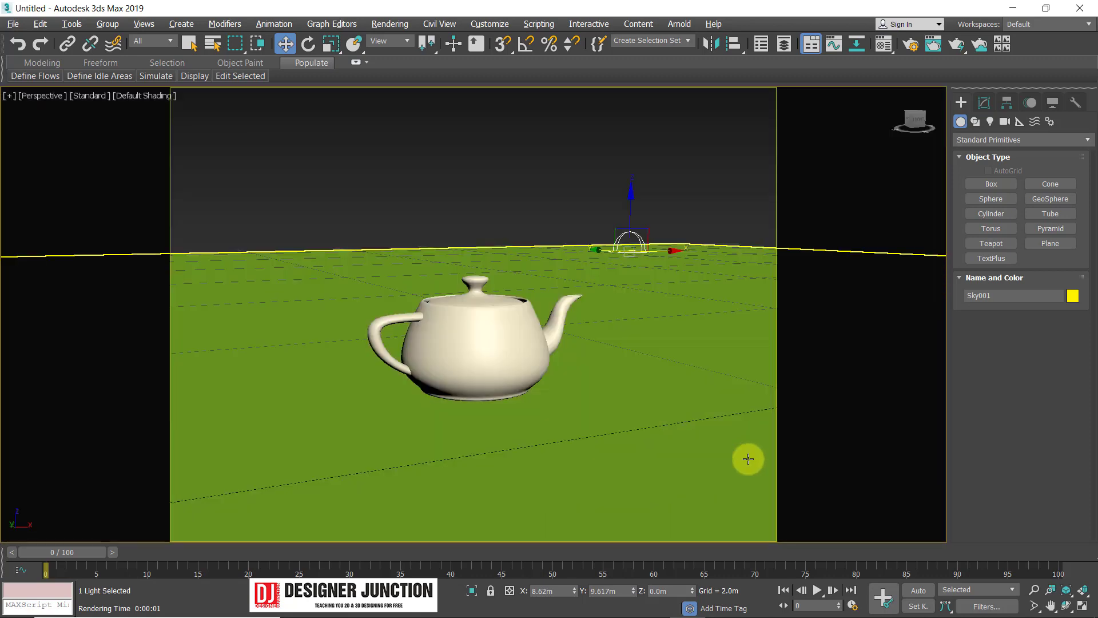
key("shift+q")
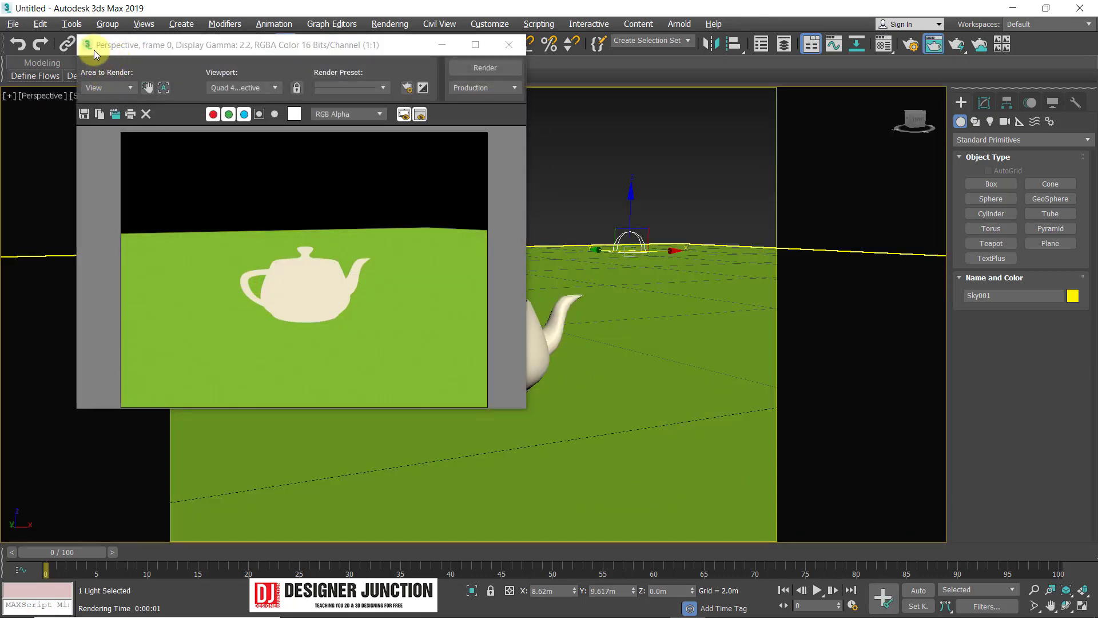
left_click_drag(96, 45, 258, 76)
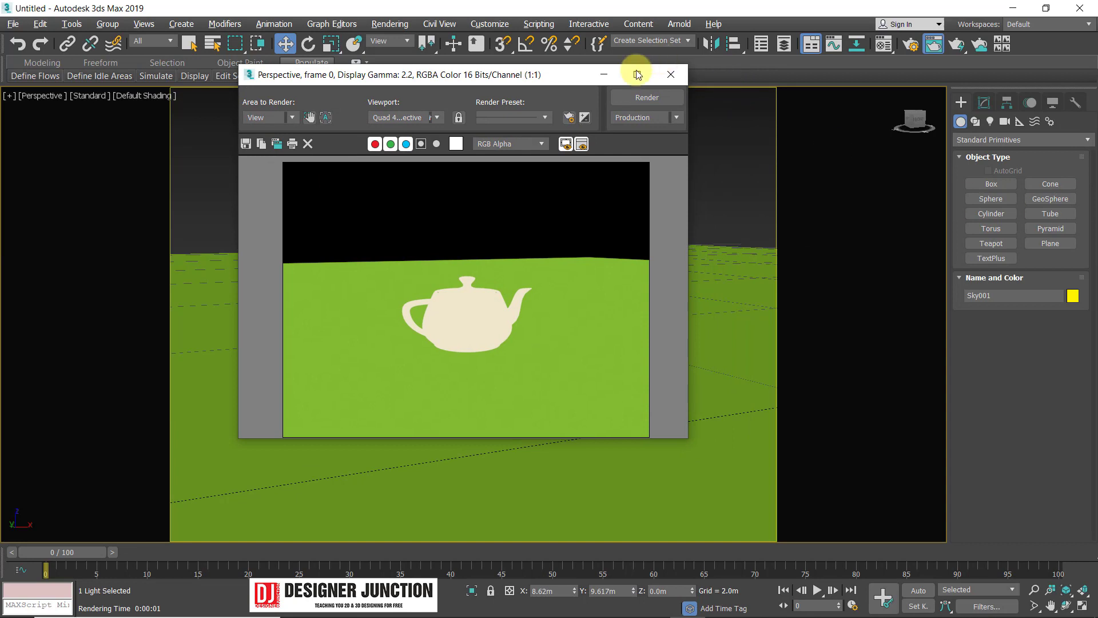
Close the render and add a magenta box on the plane left of the teapot
left_click(673, 75)
left_click(980, 183)
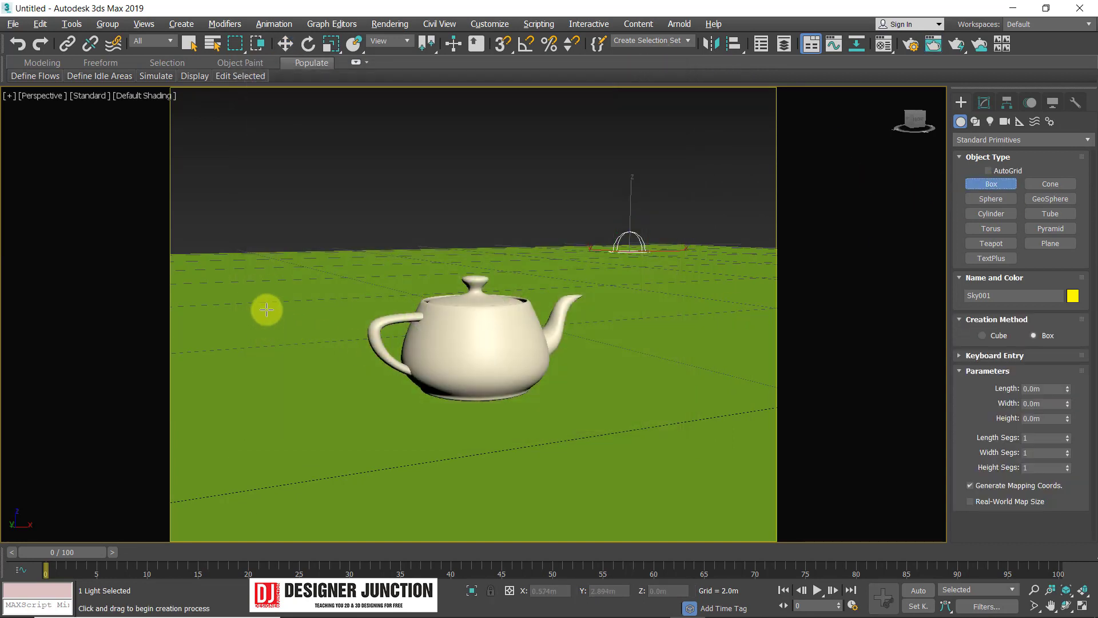
mouse_move(246, 295)
left_mouse_down()
mouse_move(287, 319)
mouse_move(246, 300)
left_mouse_up()
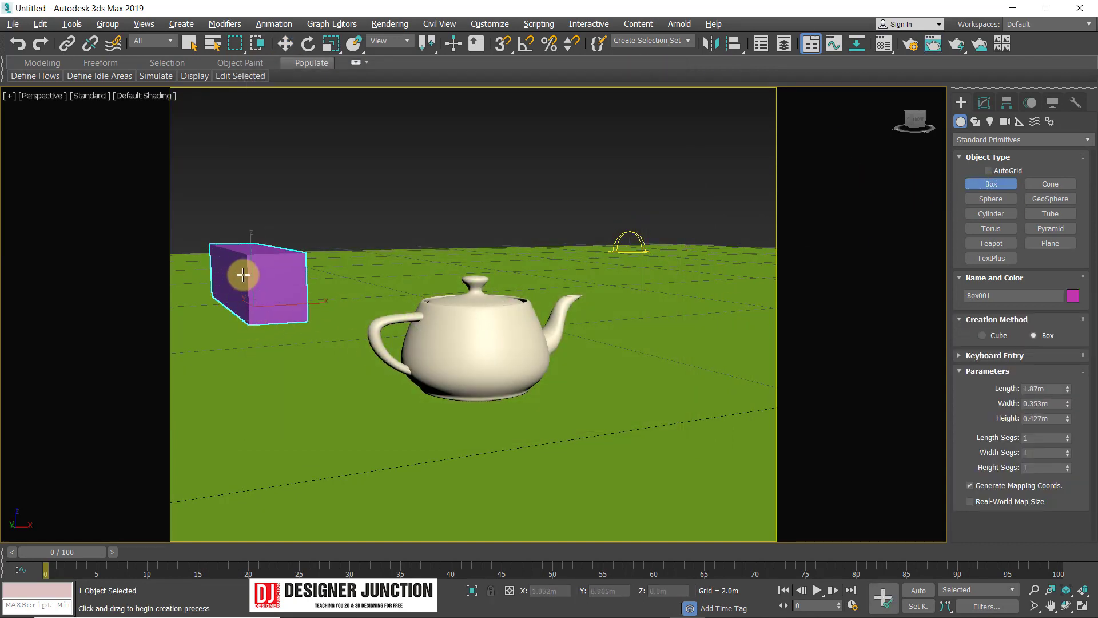
left_click(240, 274)
key("w")
Render the scene with the new box, zoom in and out, and close the render
key("shift+q")
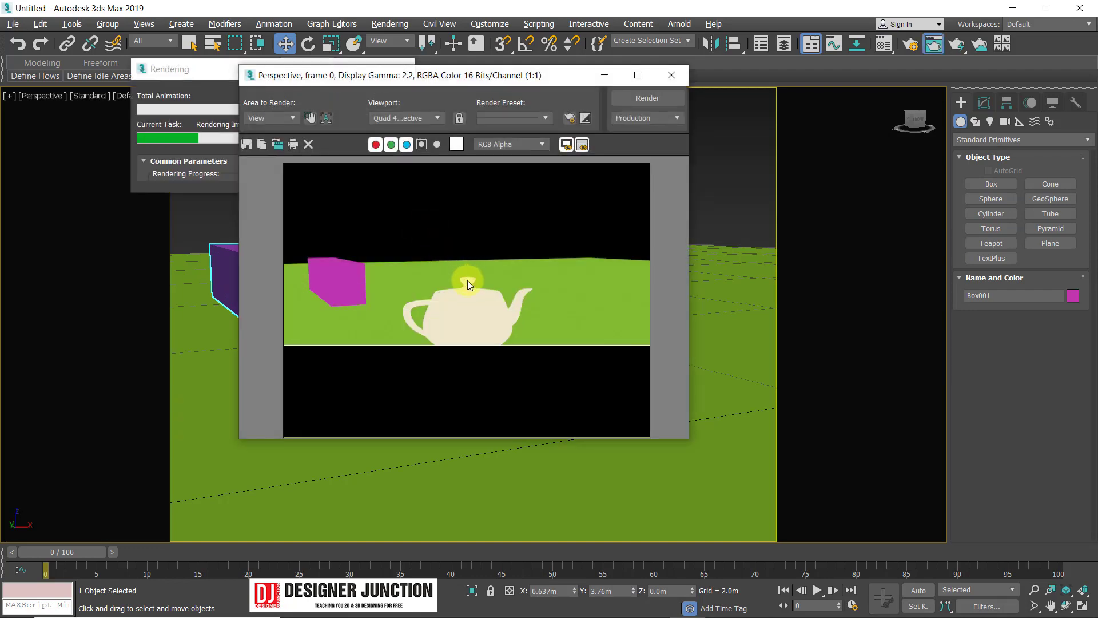
scroll(297, 280, "up", 1)
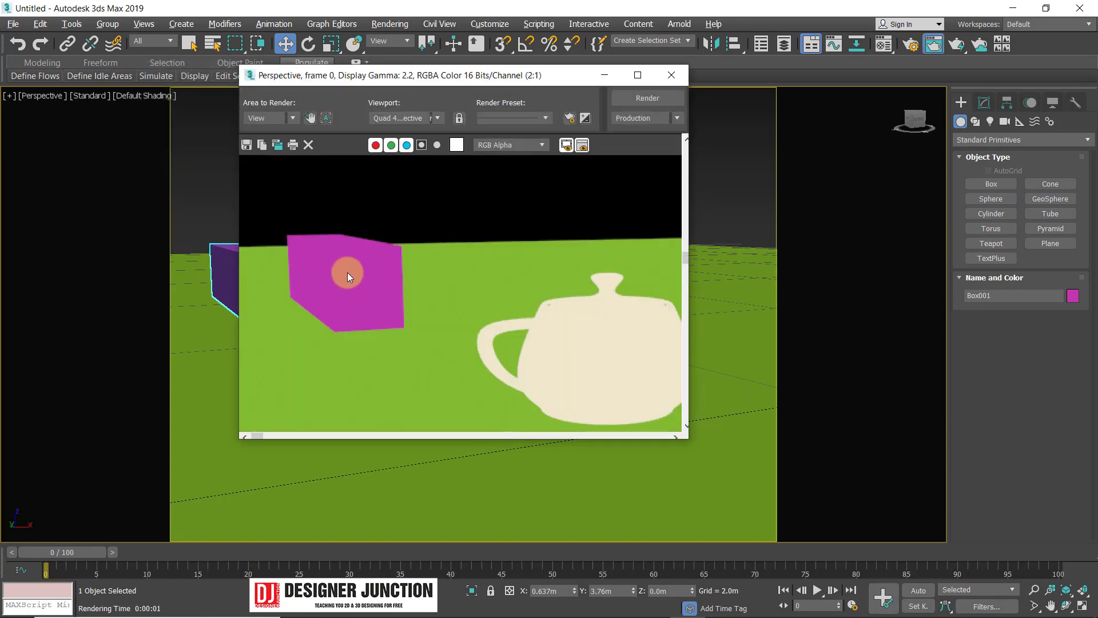
scroll(348, 272, "down", 1)
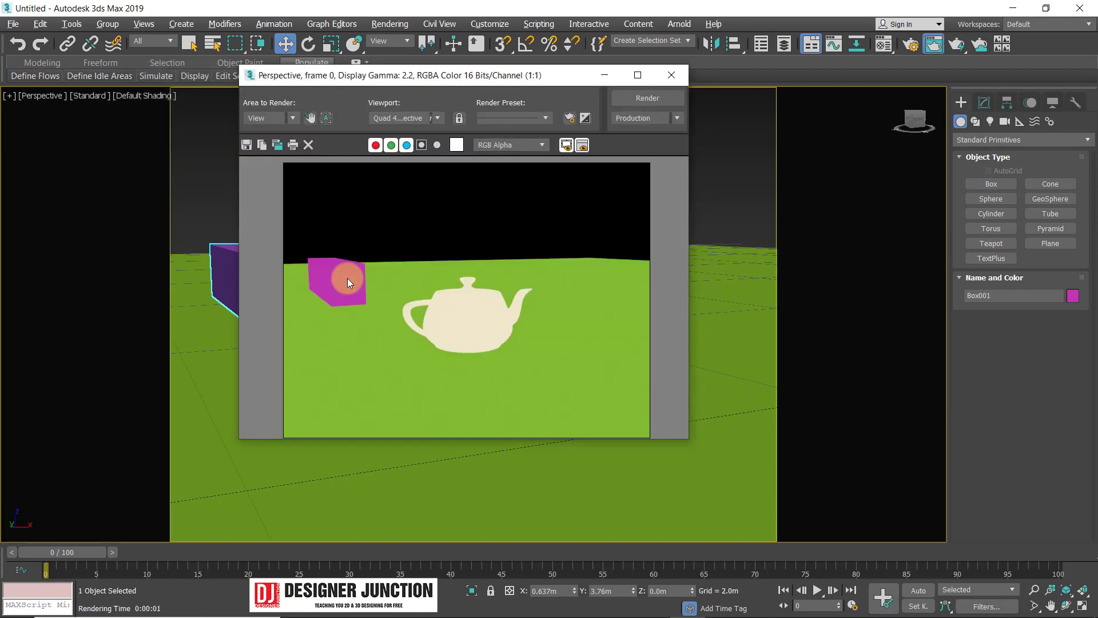
left_click(671, 75)
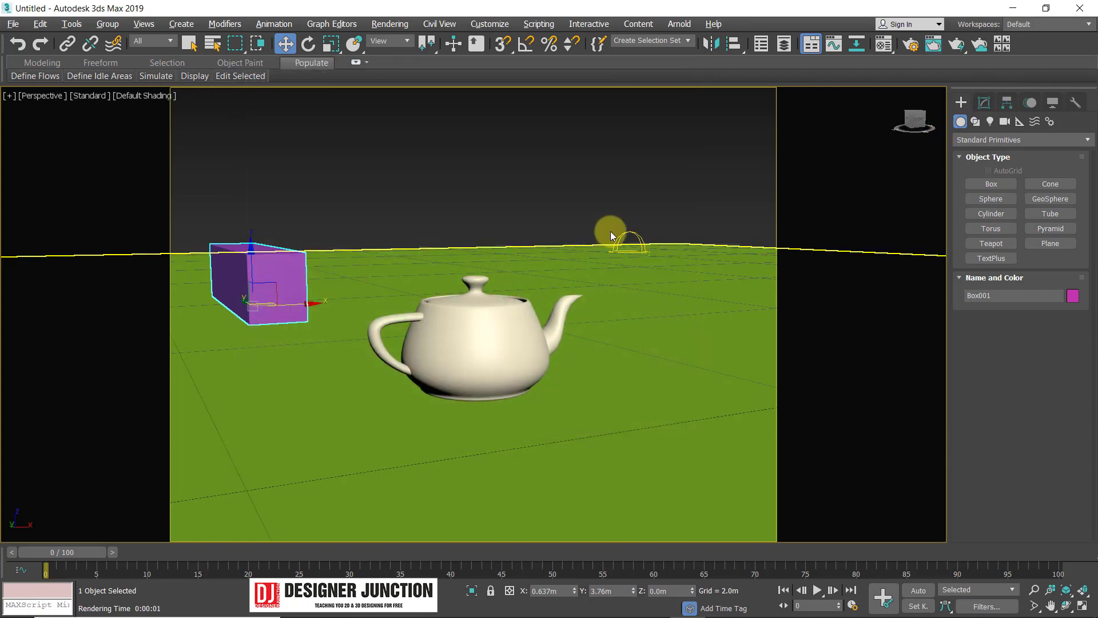
Switch Sky001's skylight off and render the scene, which comes out black
left_click(631, 237)
left_click(984, 103)
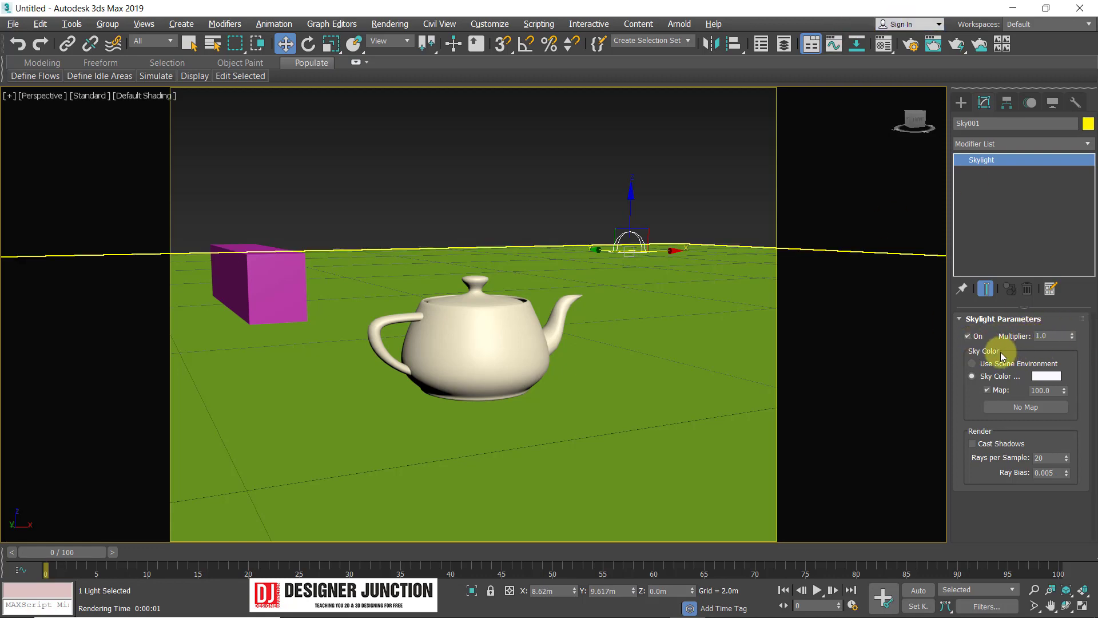
left_click(975, 339)
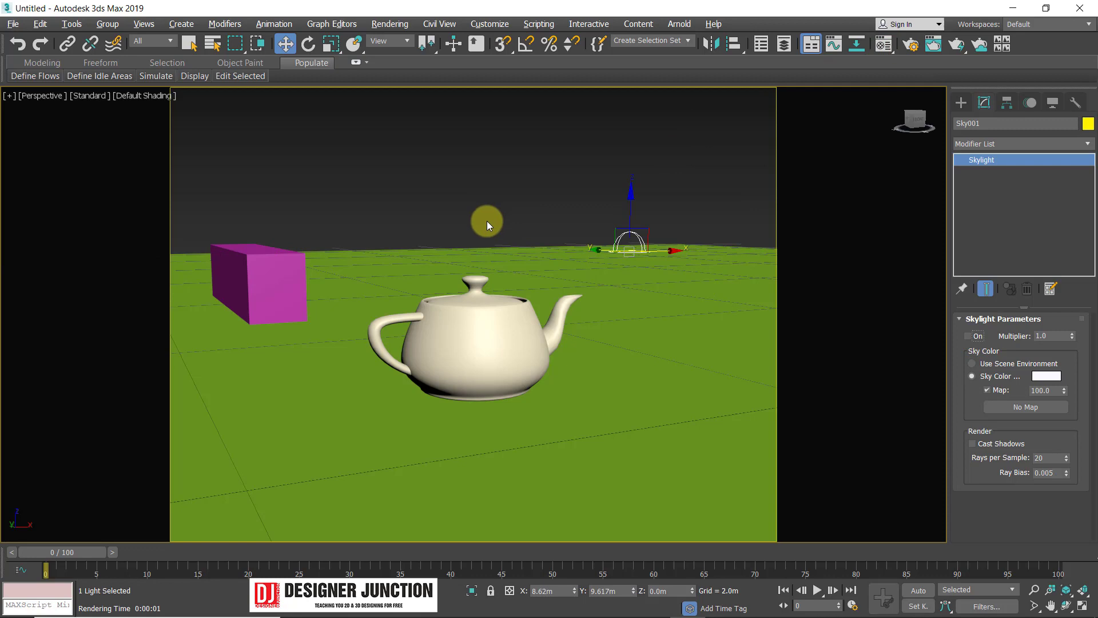
key("shift+q")
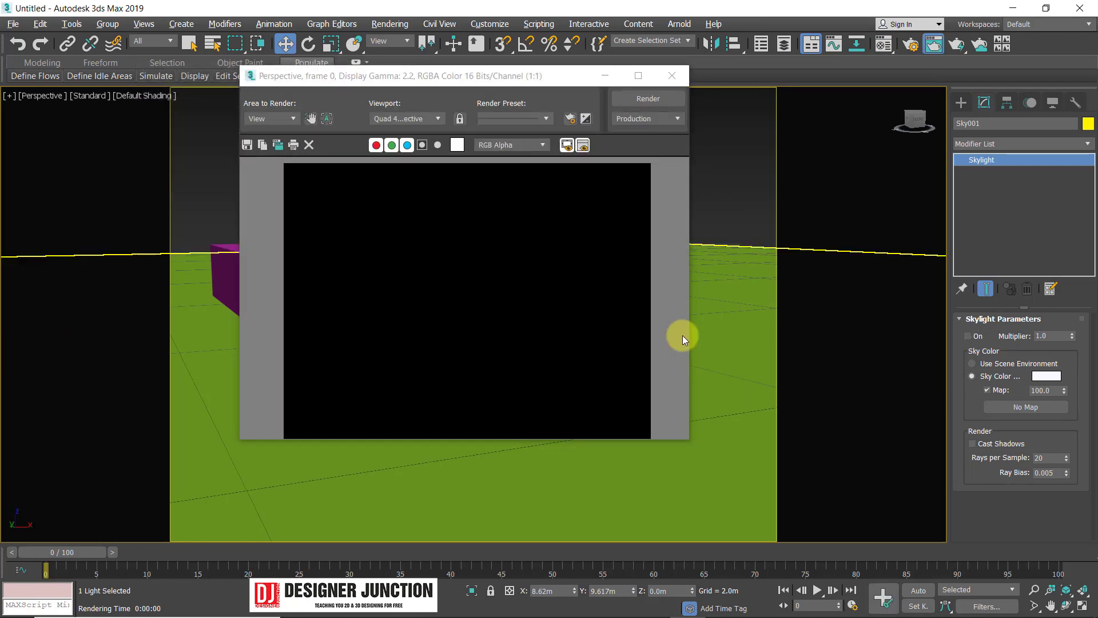
Re-enable Sky001 and test-render at multipliers 1.37 and 4.946, then select the Multiplier value
left_click(967, 336)
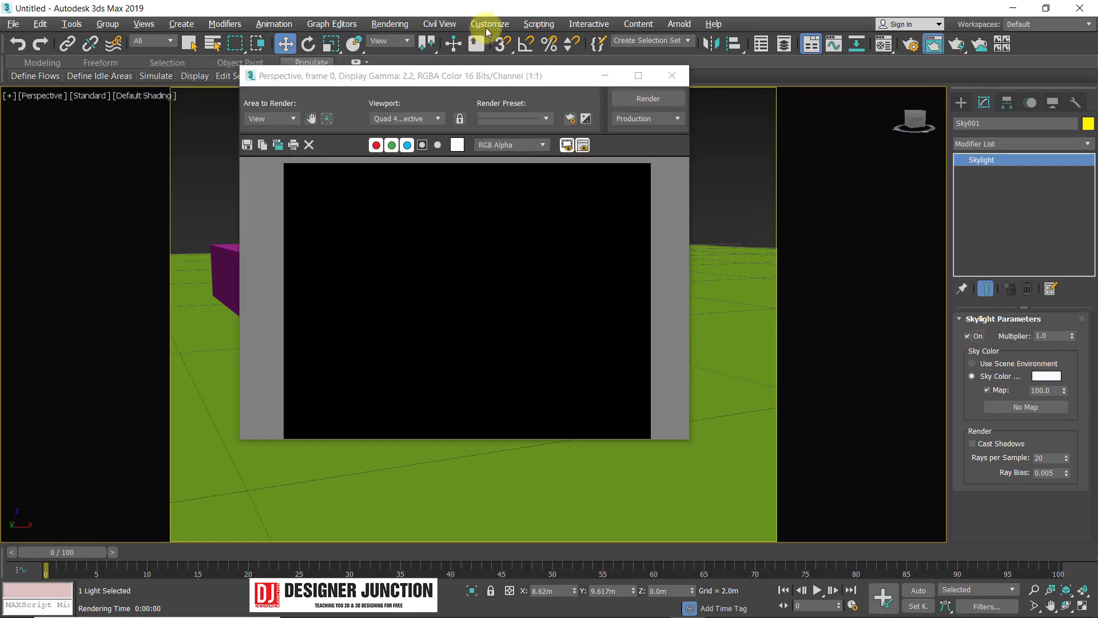
left_click(626, 97)
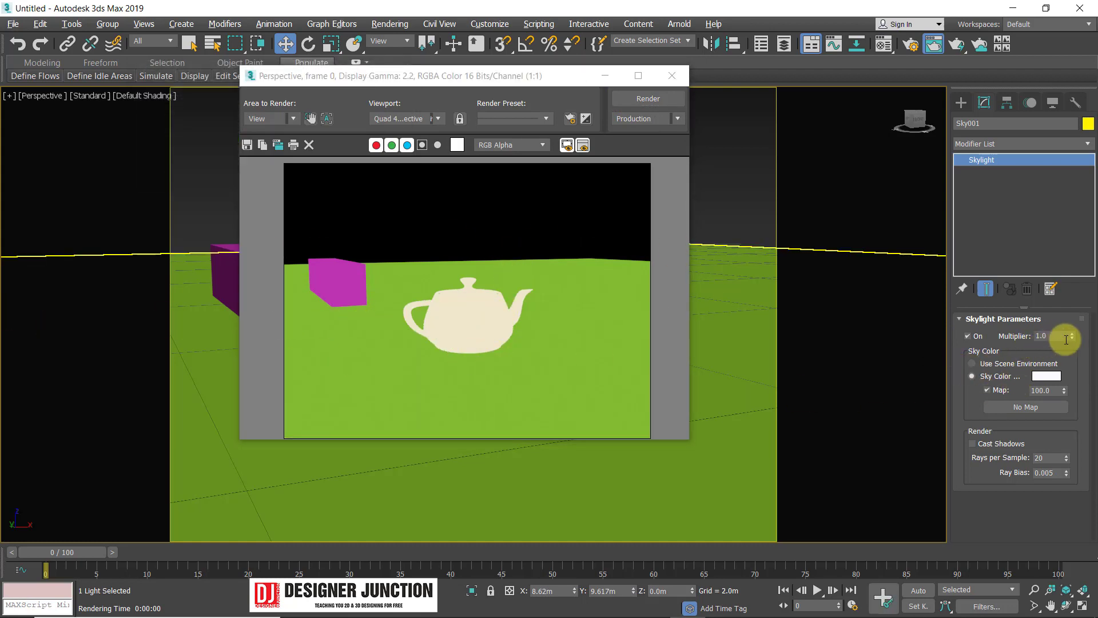
left_click_drag(1074, 335, 1071, 312)
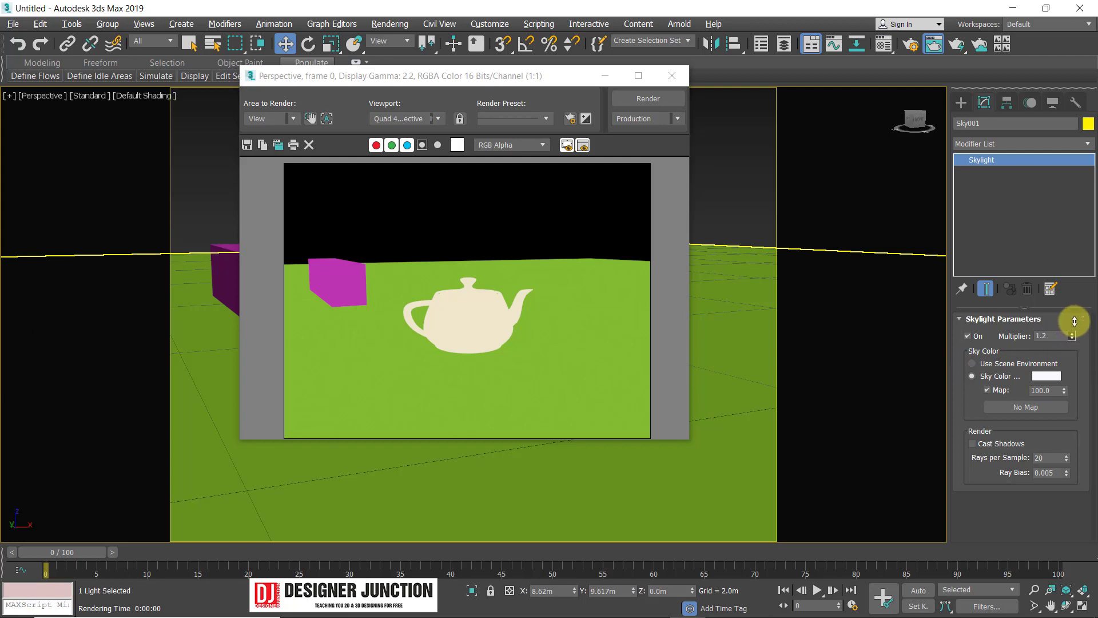
left_click(657, 98)
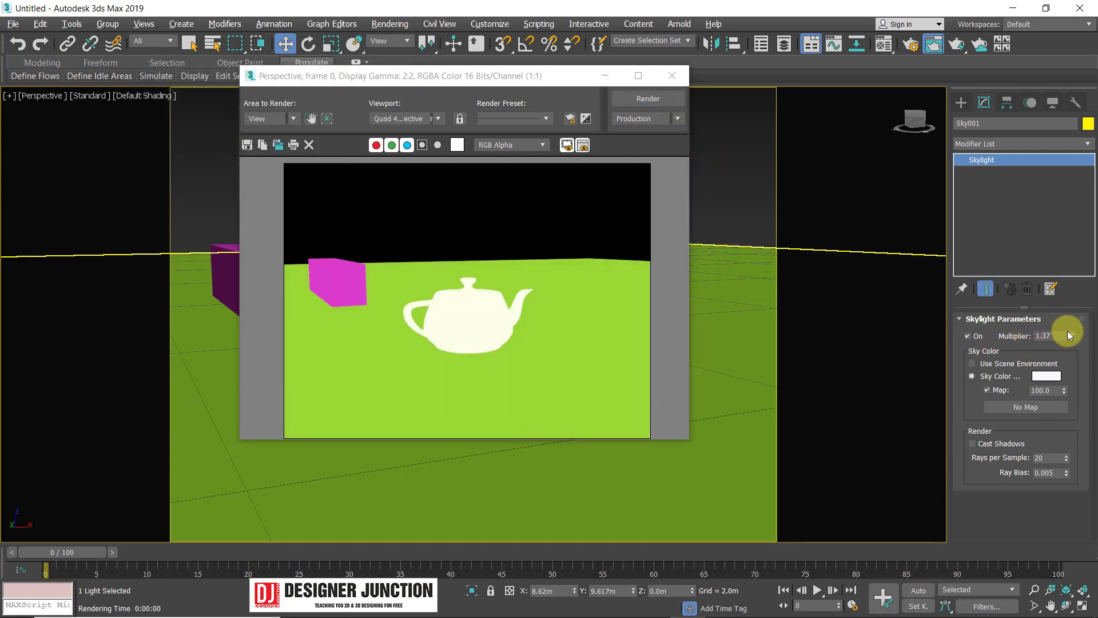
left_click_drag(1074, 338, 1080, 179)
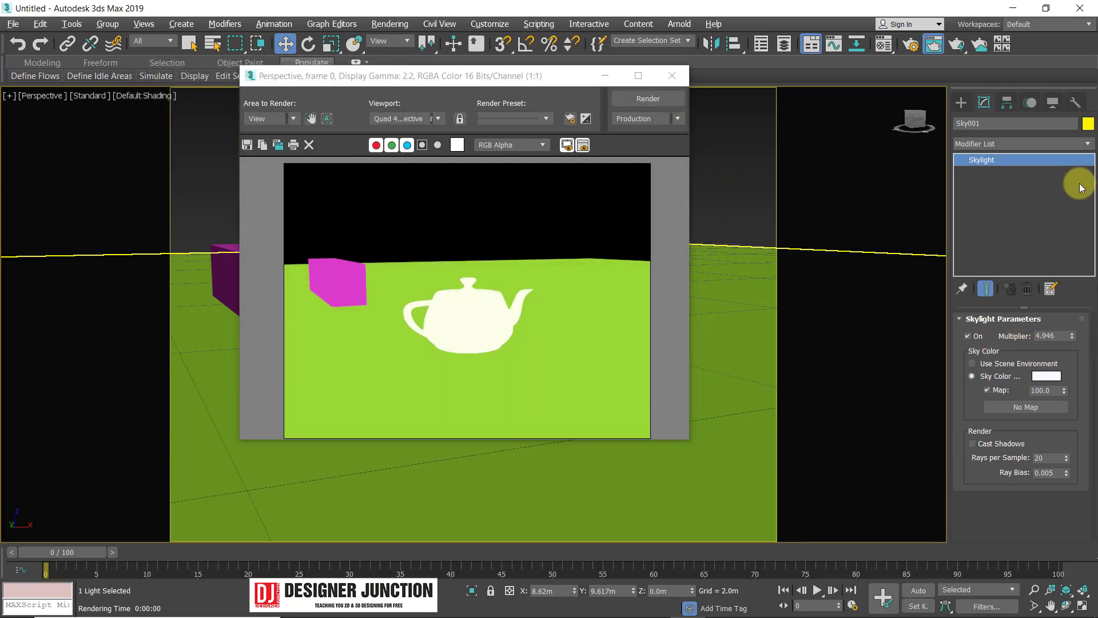
left_click(648, 99)
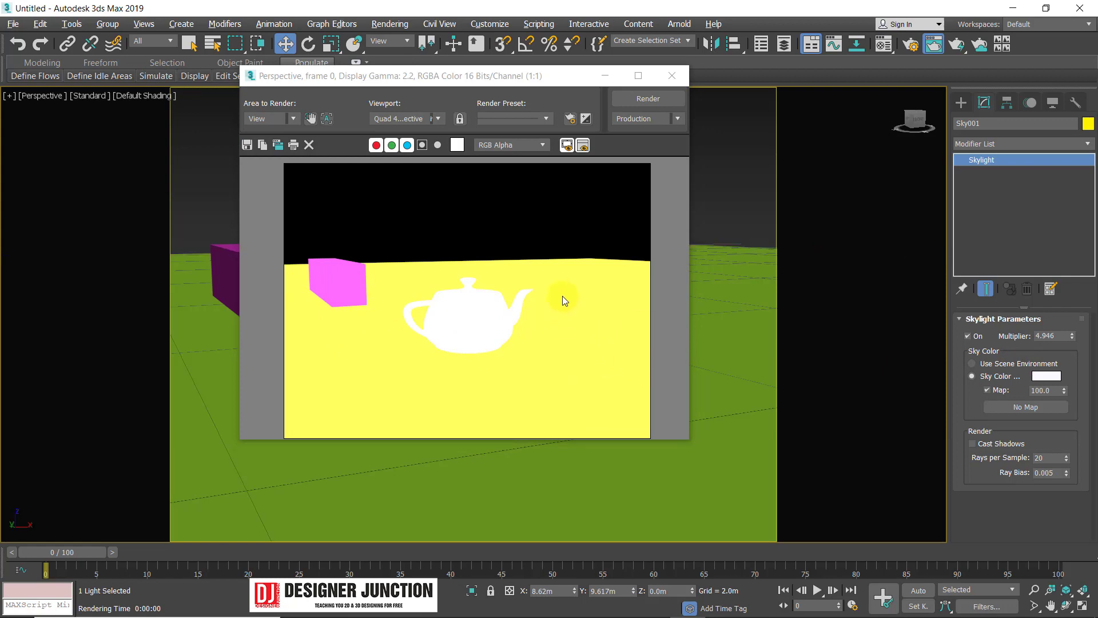
double_click(1052, 336)
type("1")
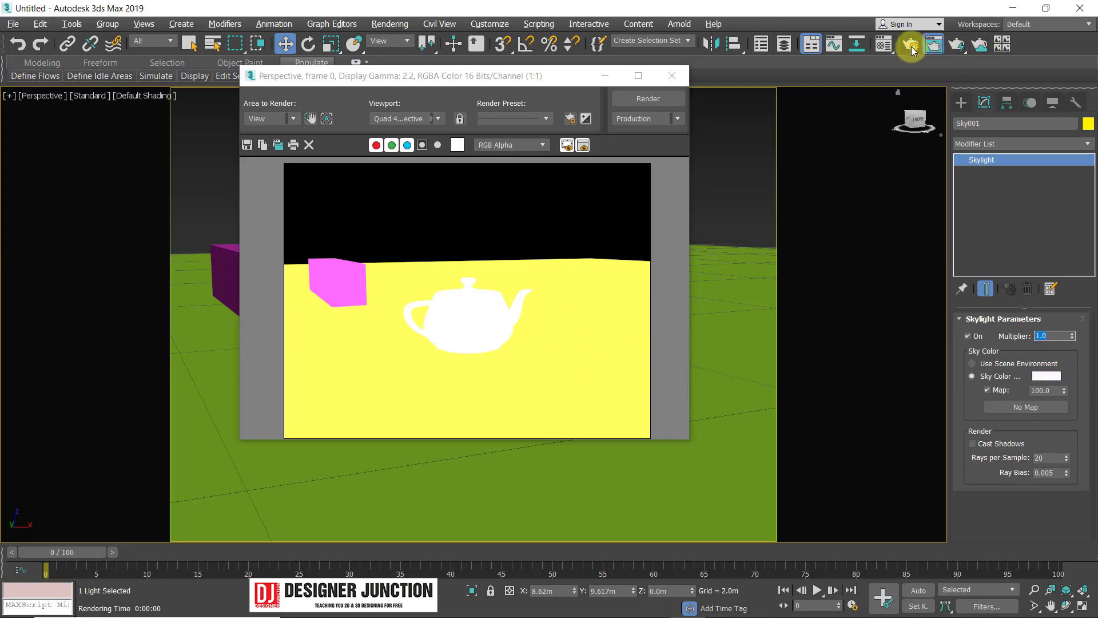
Re-render at multiplier 1.0, move the render window to the upper left, and reselect the skylight
left_click(568, 283)
left_click(202, 154)
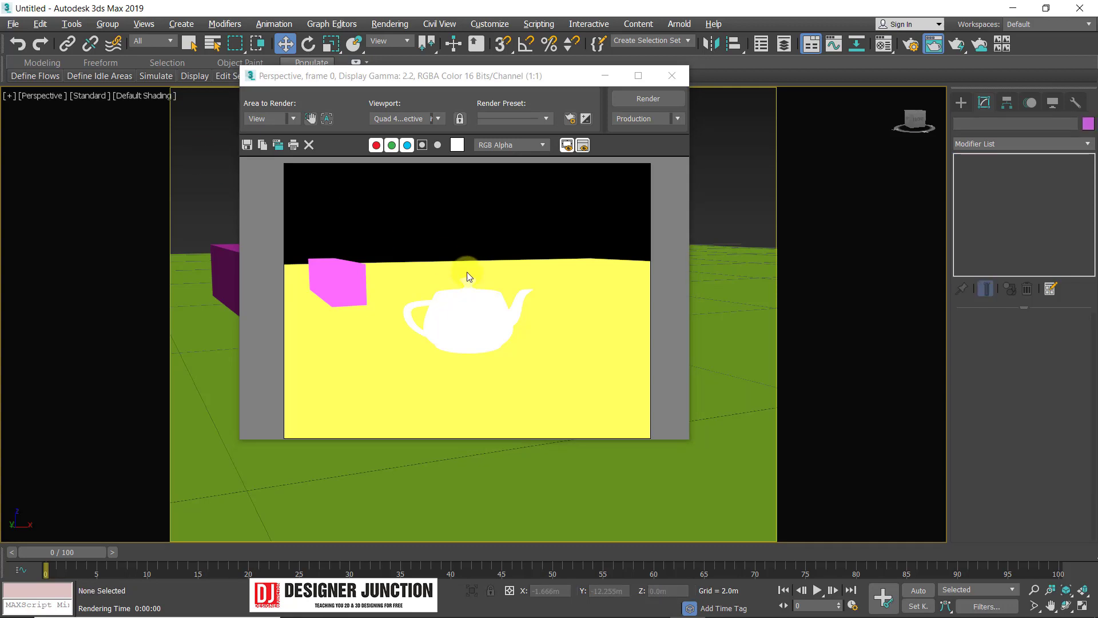
key("shift+q")
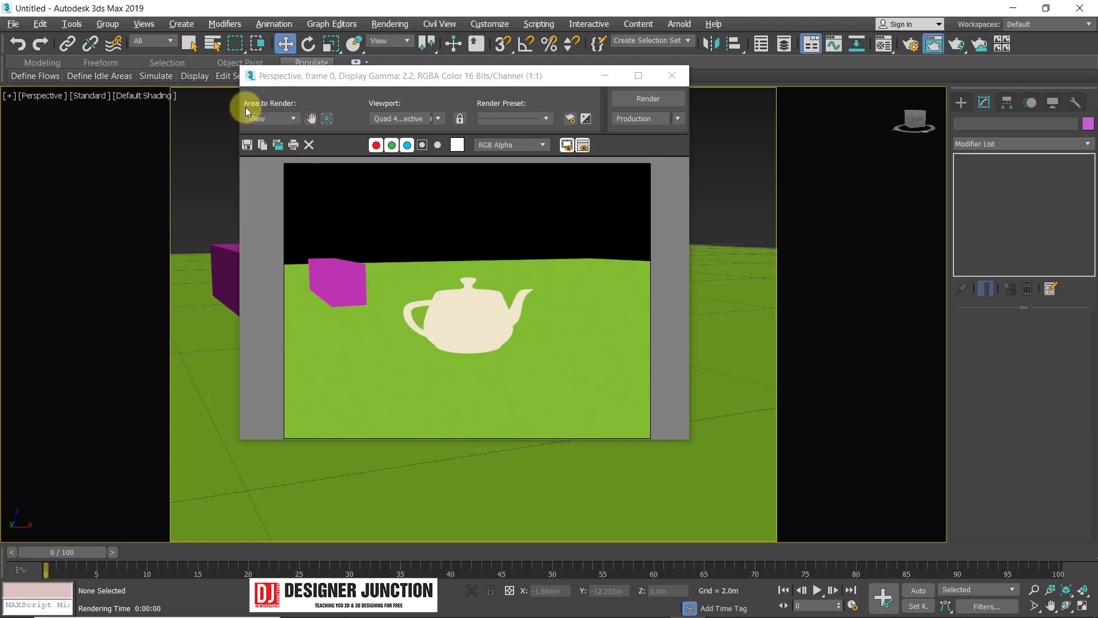
left_click_drag(261, 75, 74, 255)
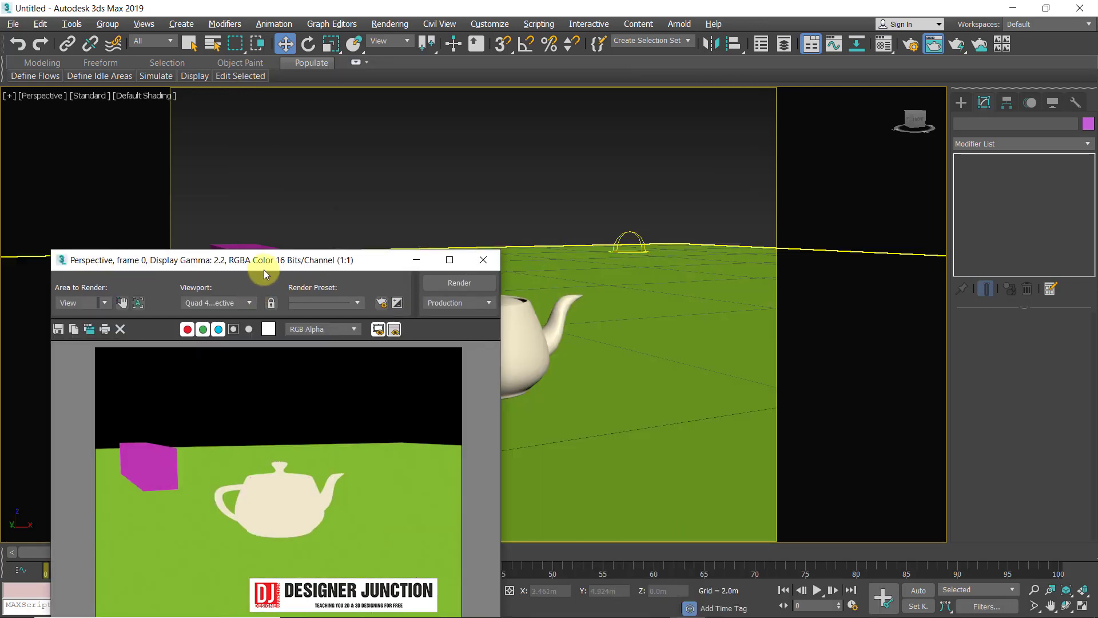
left_click_drag(263, 273, 334, 109)
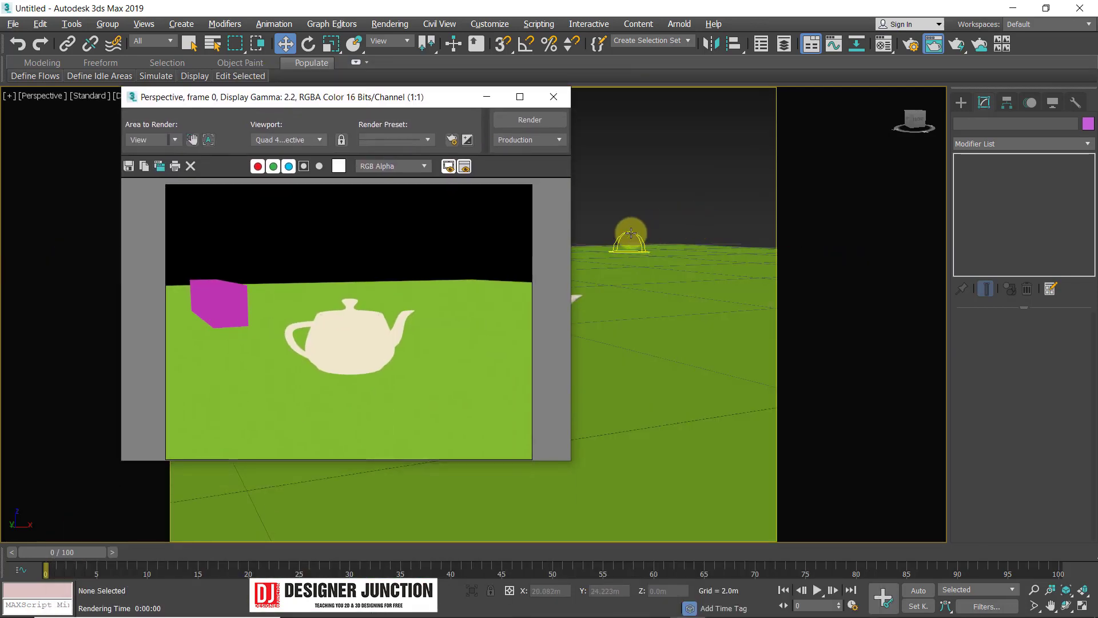
left_click(639, 234)
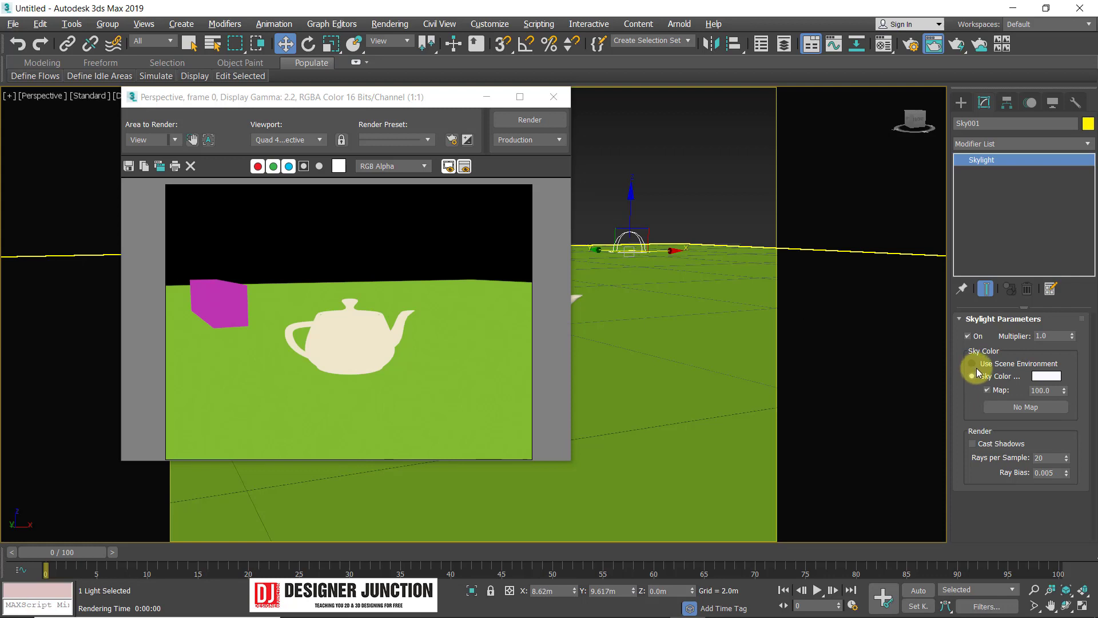
Render with a pale yellow sky colour, then start shifting the sky colour to light mint green
left_click(1047, 377)
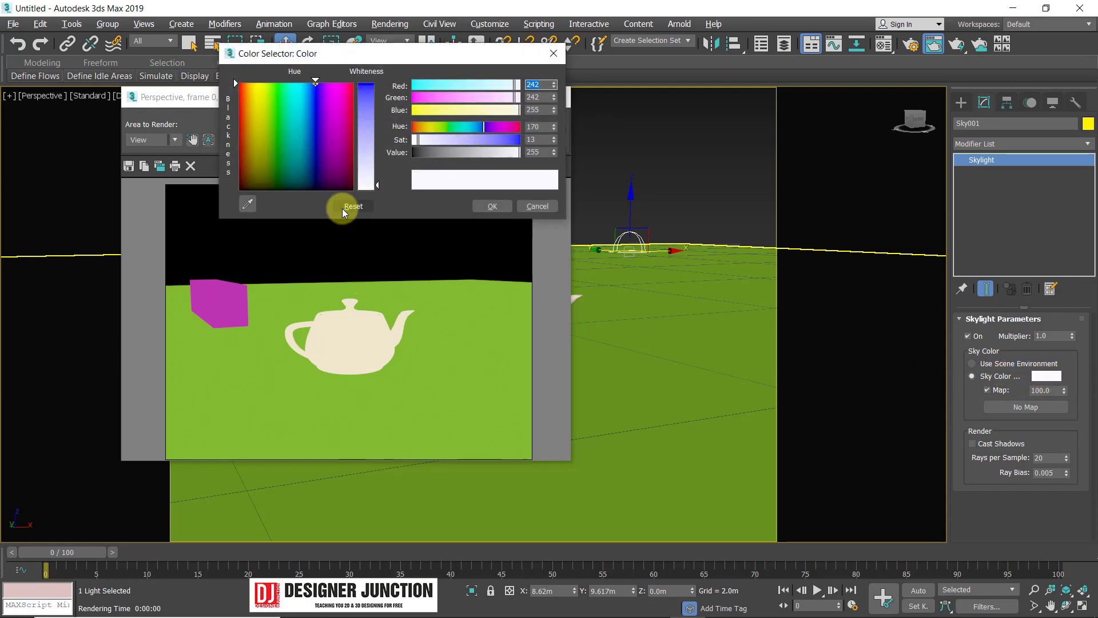
left_click_drag(274, 53, 488, 60)
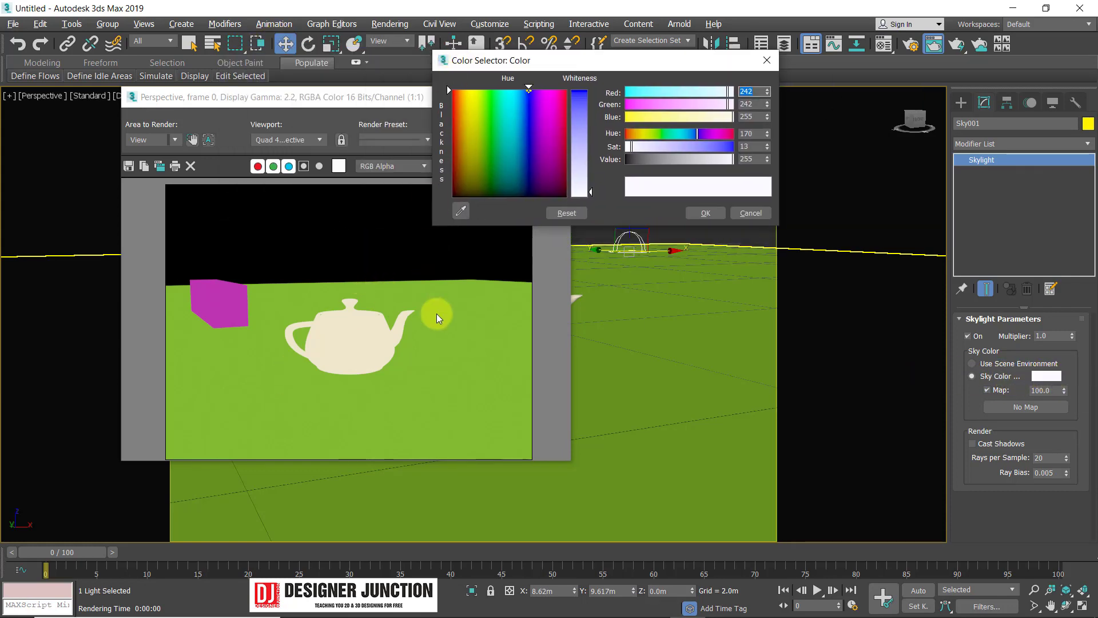
left_click_drag(592, 182, 591, 200)
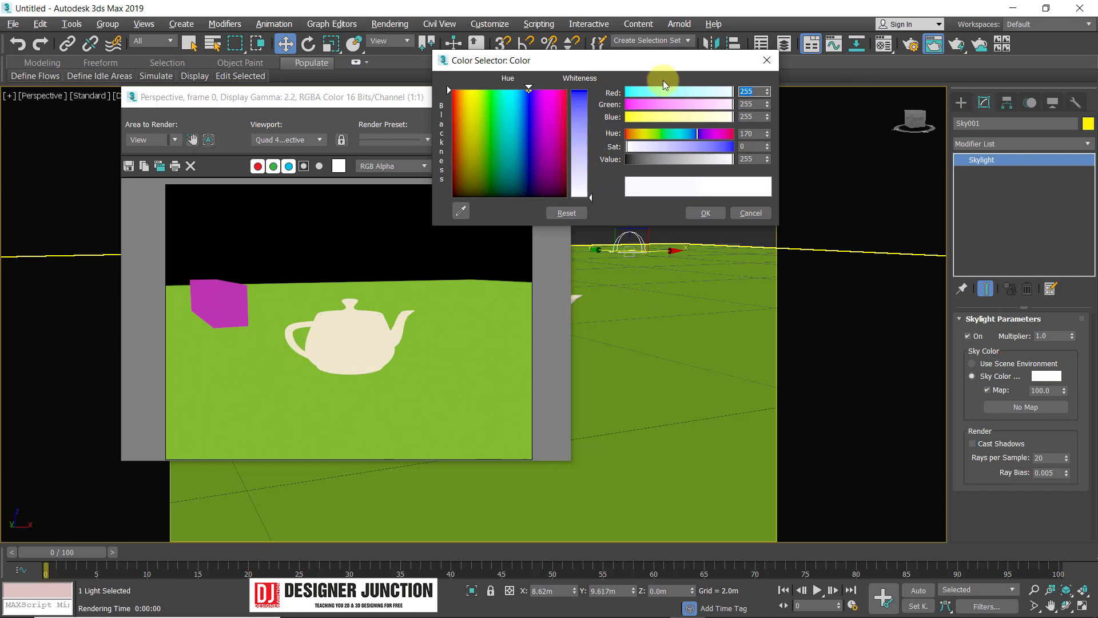
mouse_move(709, 93)
left_mouse_down()
mouse_move(699, 92)
mouse_move(719, 119)
left_mouse_up()
left_click_drag(599, 165, 595, 173)
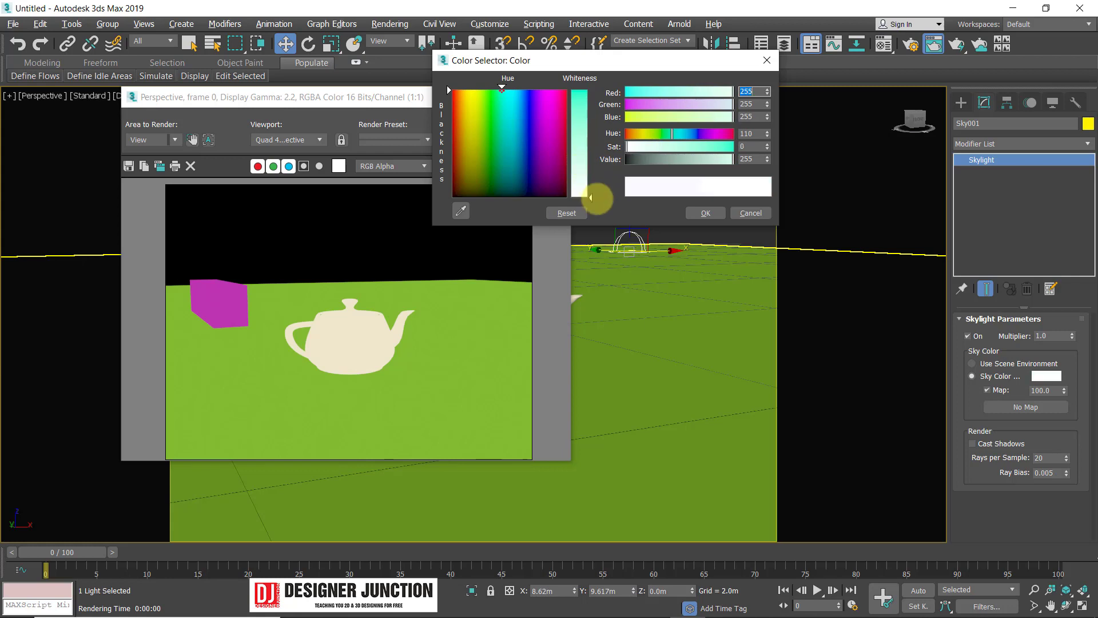
left_click_drag(687, 117, 706, 120)
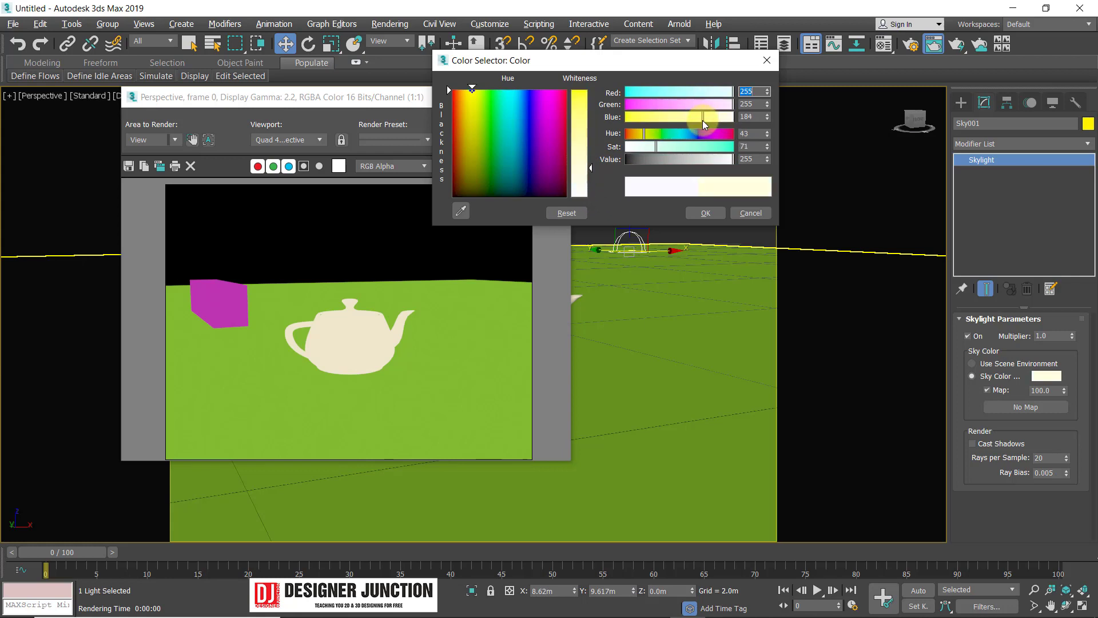
left_click(705, 213)
key("shift+q")
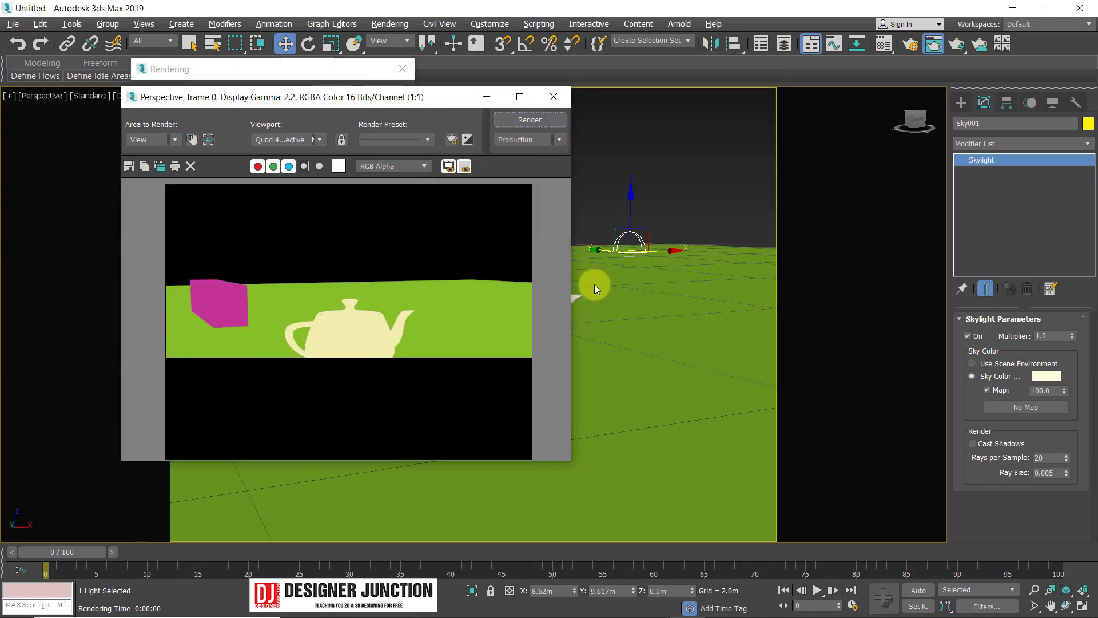
left_click(1041, 380)
mouse_move(698, 95)
left_mouse_down()
mouse_move(684, 93)
mouse_move(732, 116)
mouse_move(626, 92)
left_mouse_up()
Render with the cyan sky colour, then restore a white sky colour and re-render
left_click(706, 213)
left_click(524, 119)
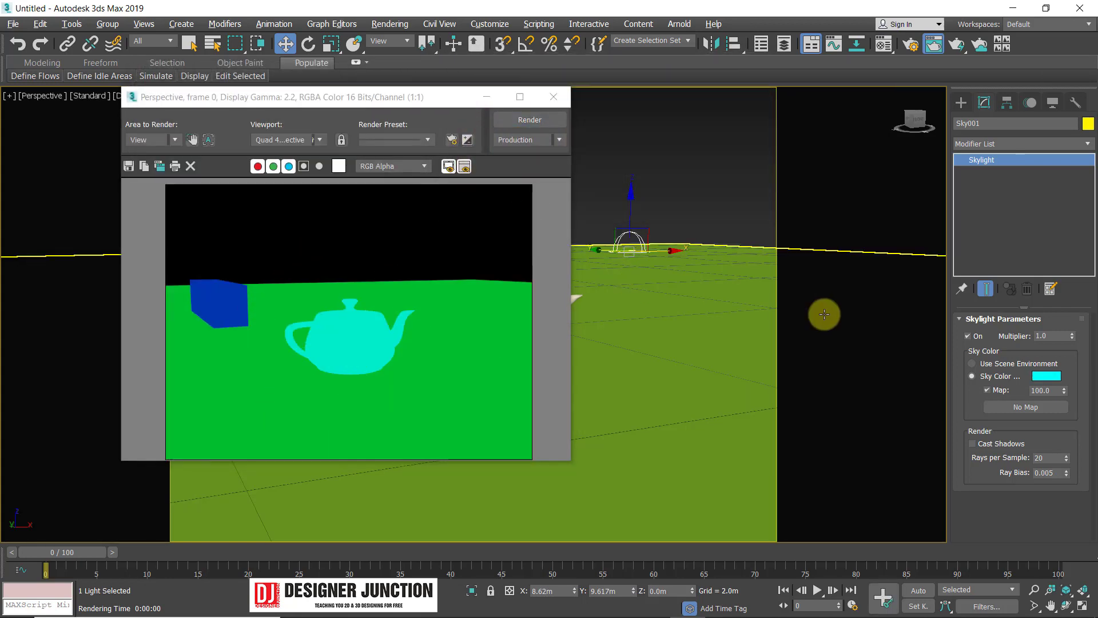
left_click(1052, 382)
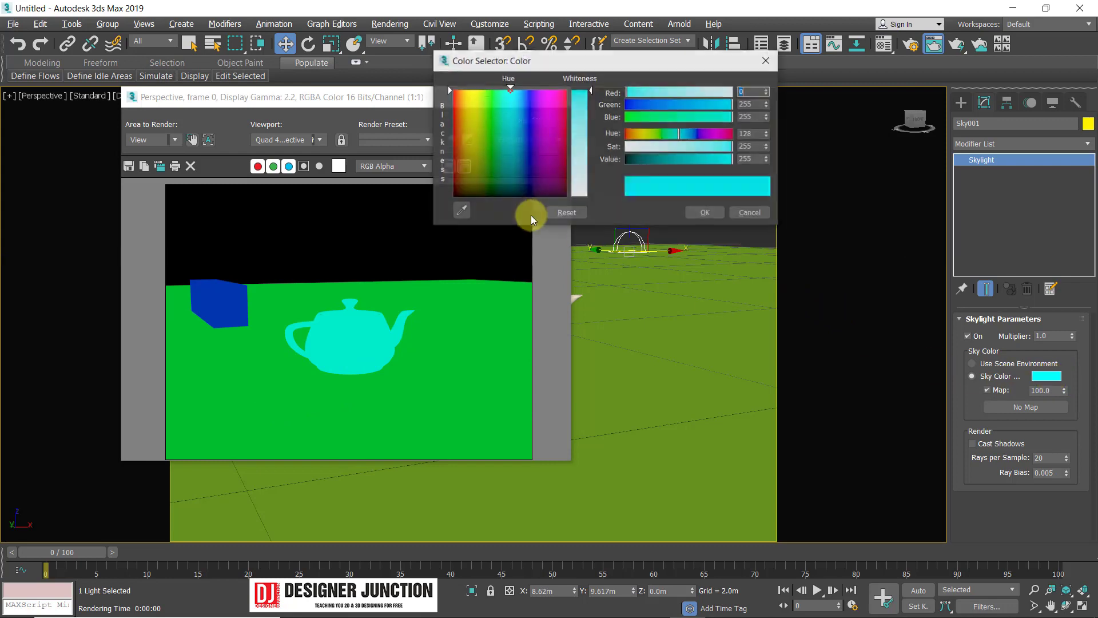
left_click_drag(594, 103, 598, 200)
left_click(703, 215)
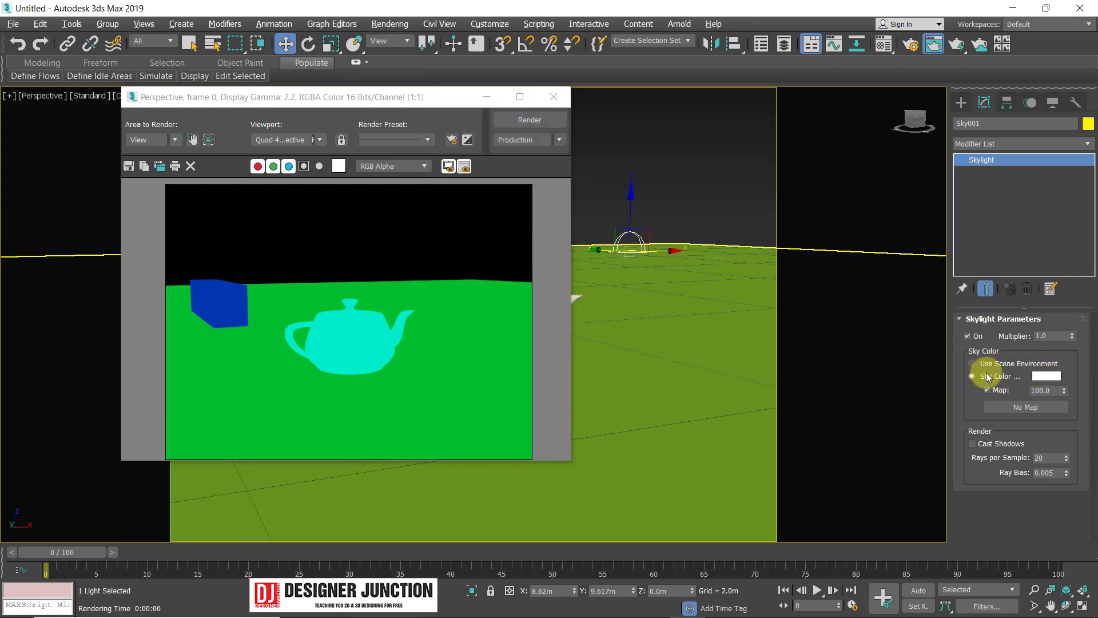
left_click(530, 119)
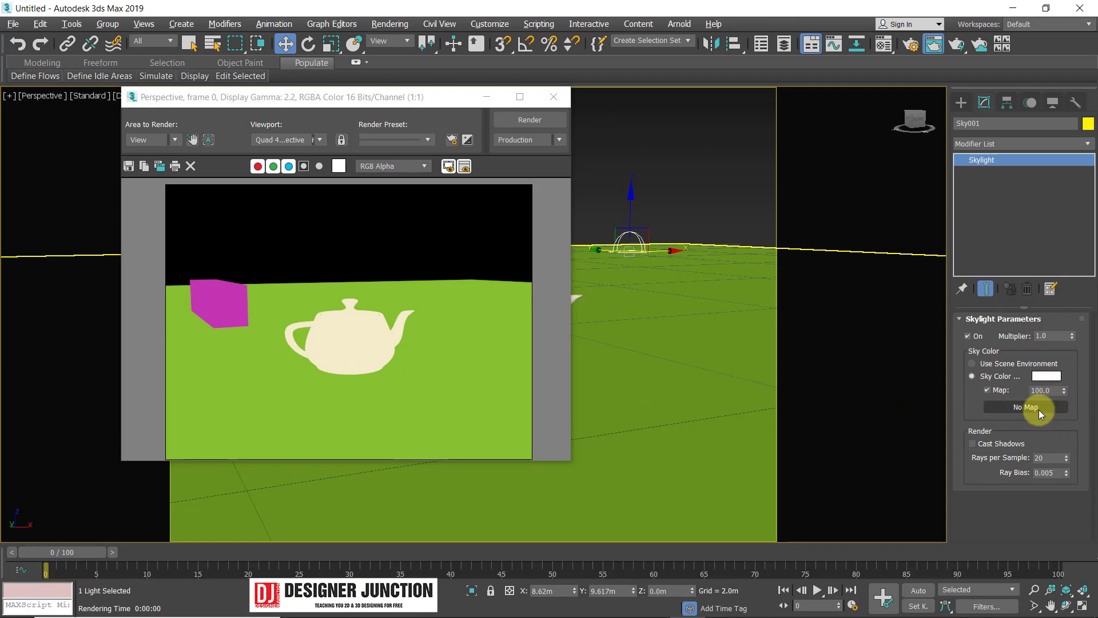
left_click(1039, 410)
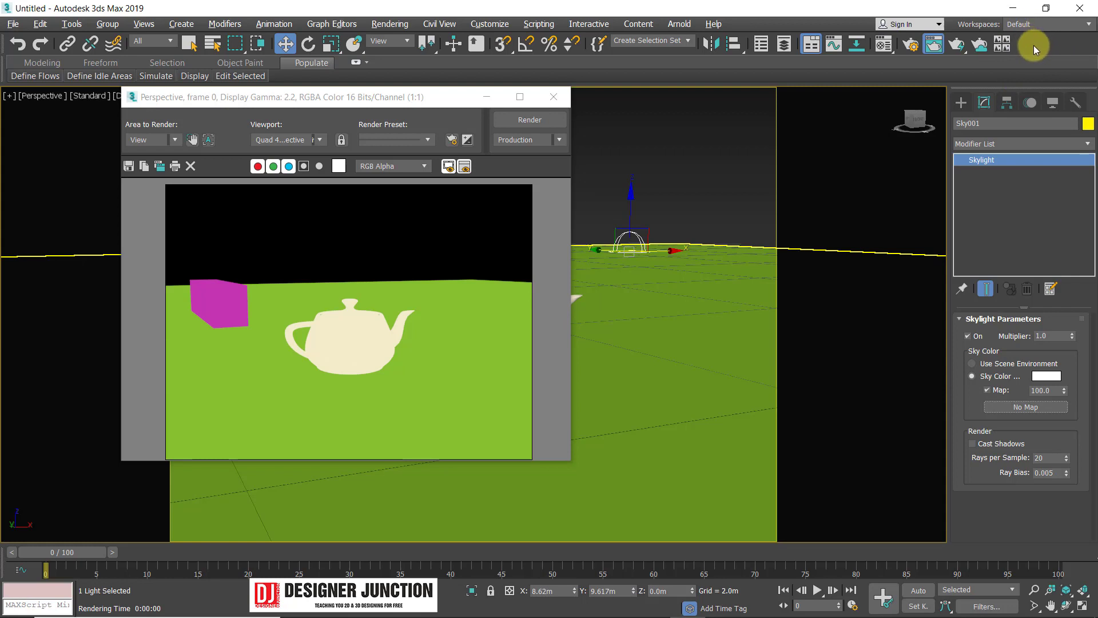
Assign a Marble map to the skylight's sky colour, then browse the map list without changes
left_click(1021, 409)
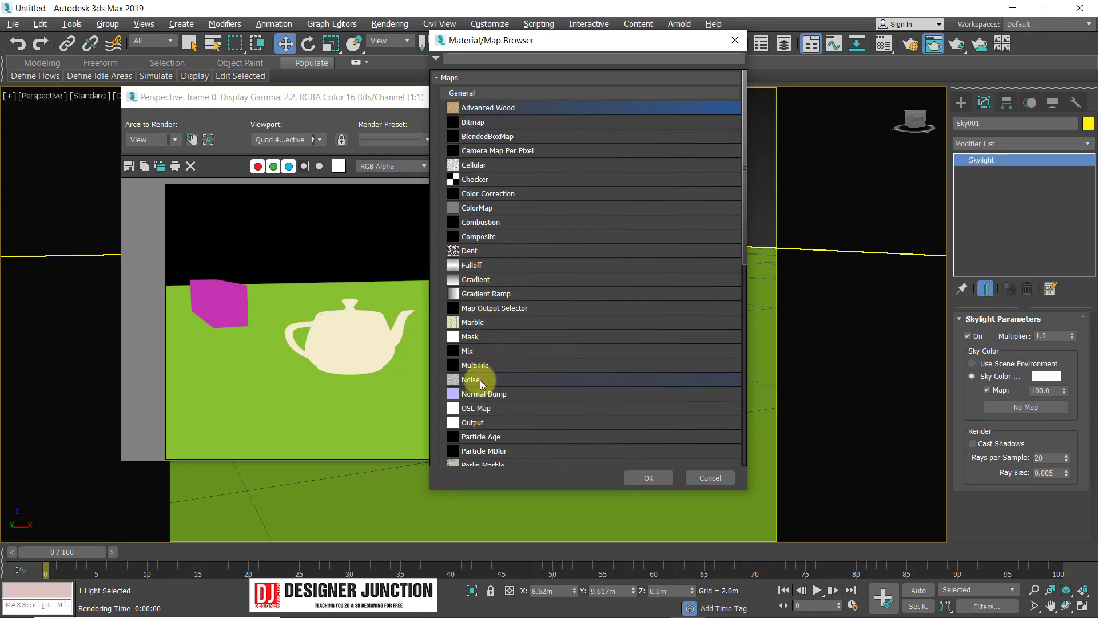
double_click(481, 329)
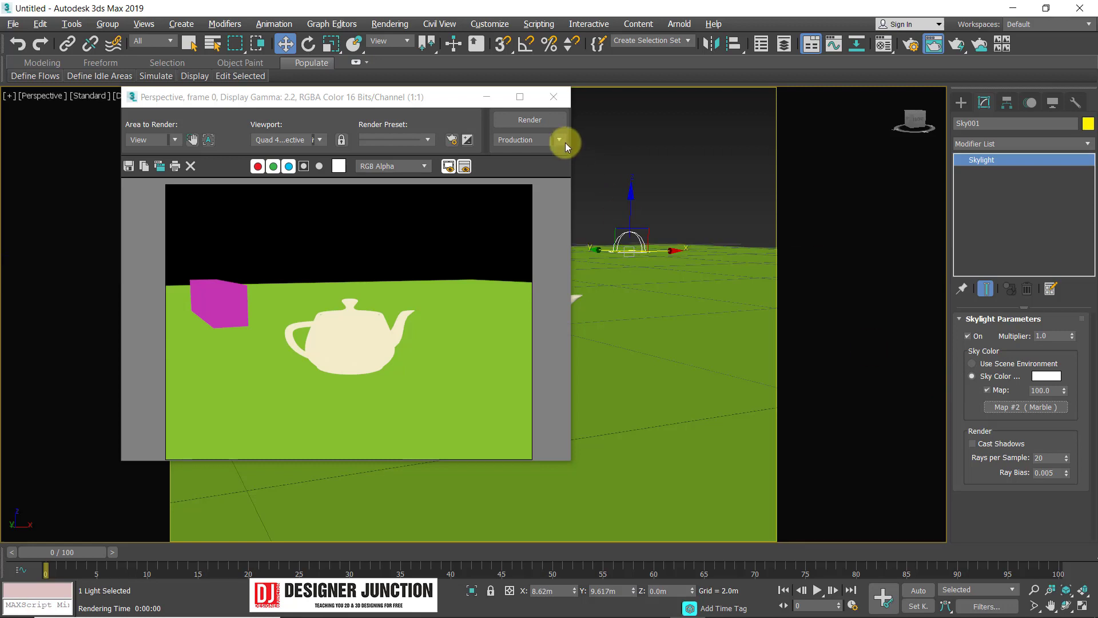
left_click(1052, 407)
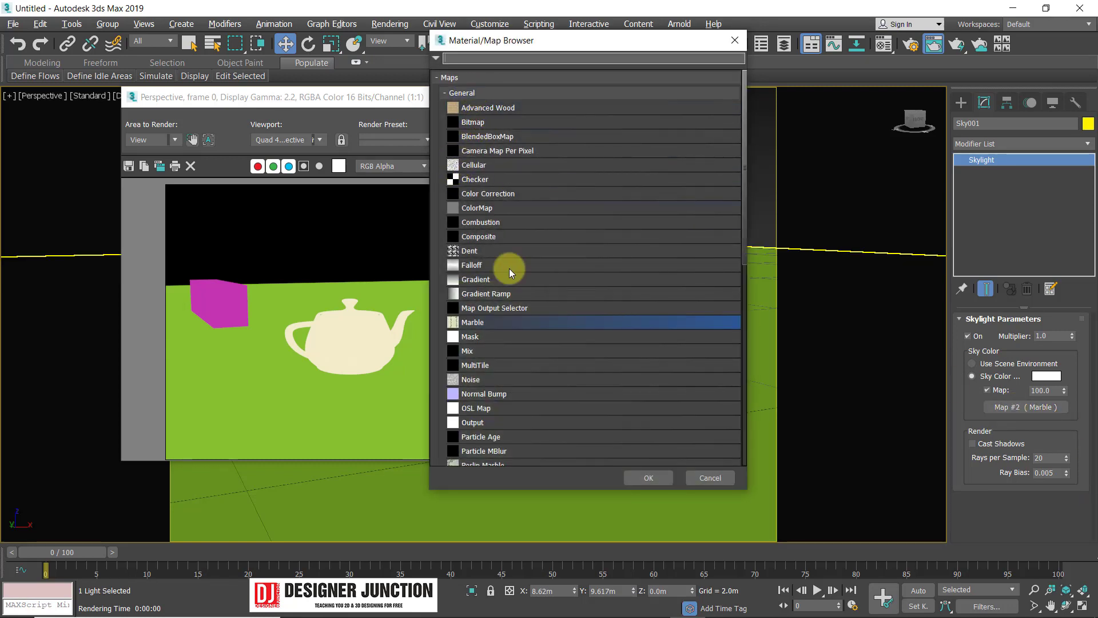
scroll(527, 359, "down", 2)
scroll(526, 360, "down", 3)
scroll(526, 358, "up", 2)
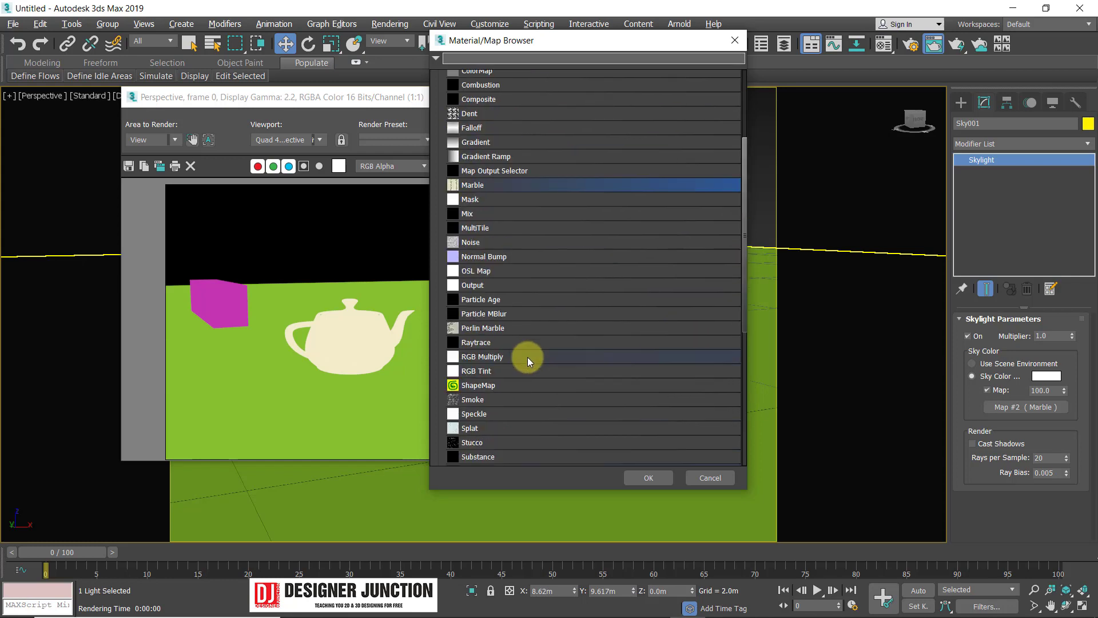
scroll(527, 357, "up", 3)
left_click(453, 79)
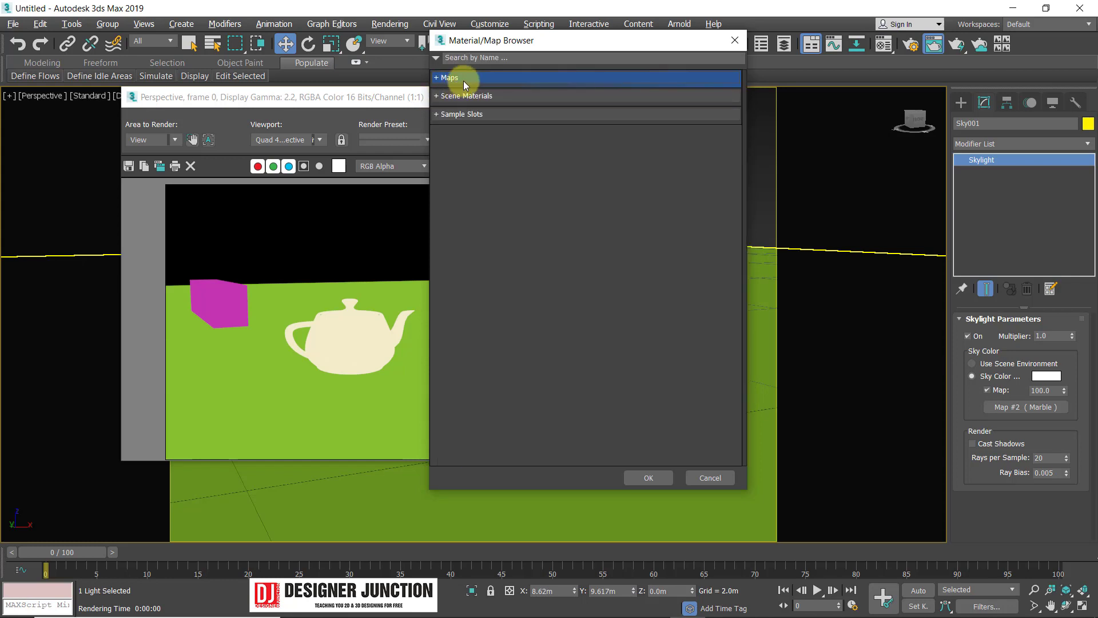
left_click(456, 99)
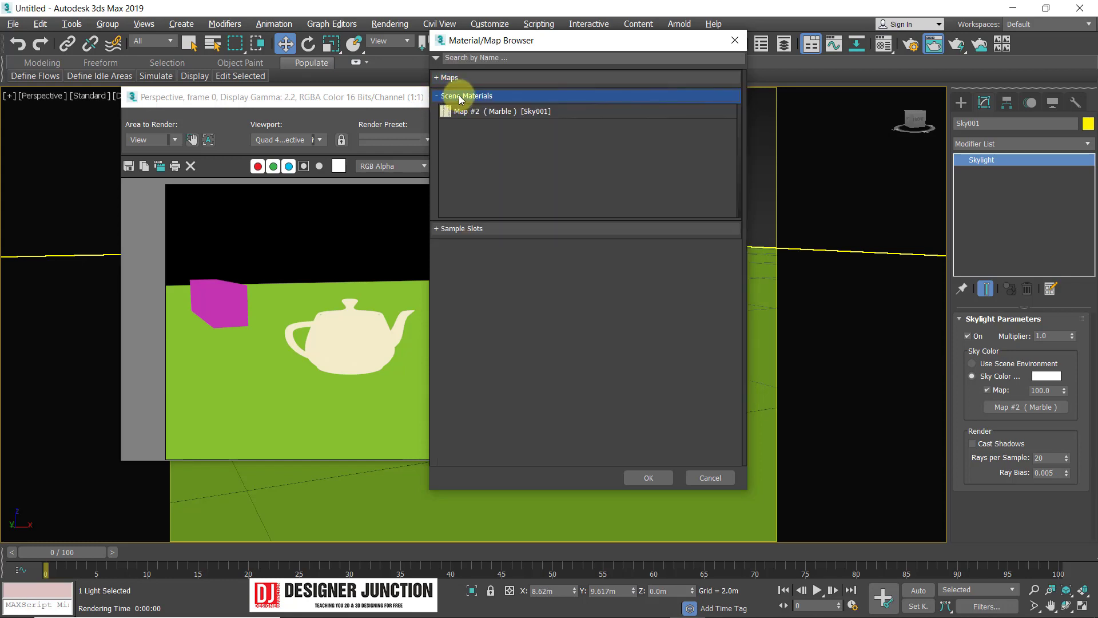
left_click(454, 78)
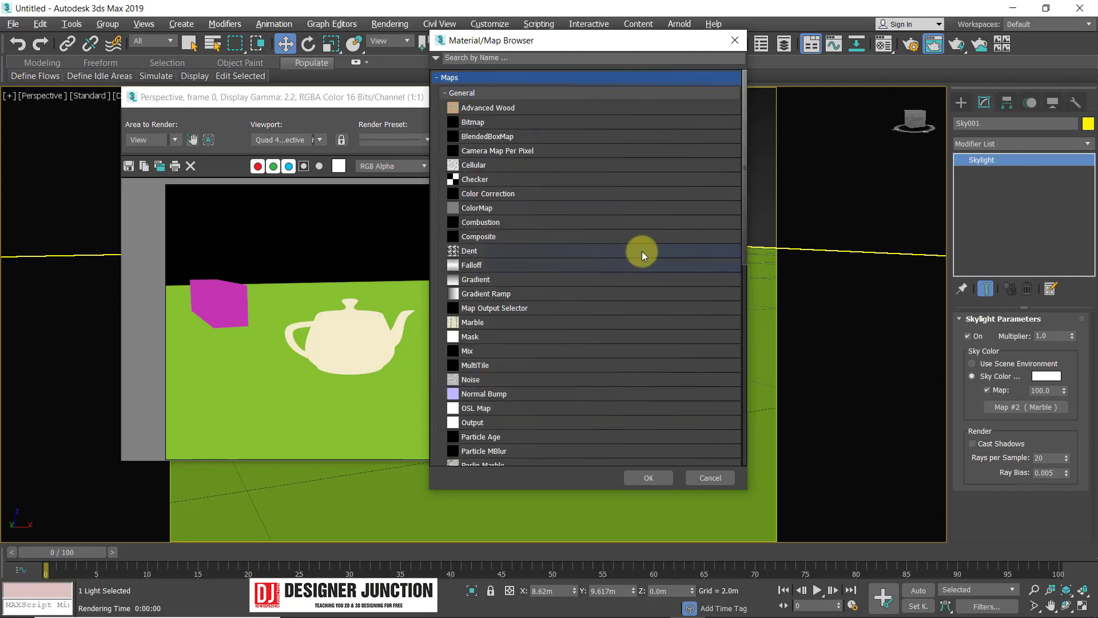
left_click(734, 40)
Re-render the scene with the marble-tinted skylight
key("shift+q")
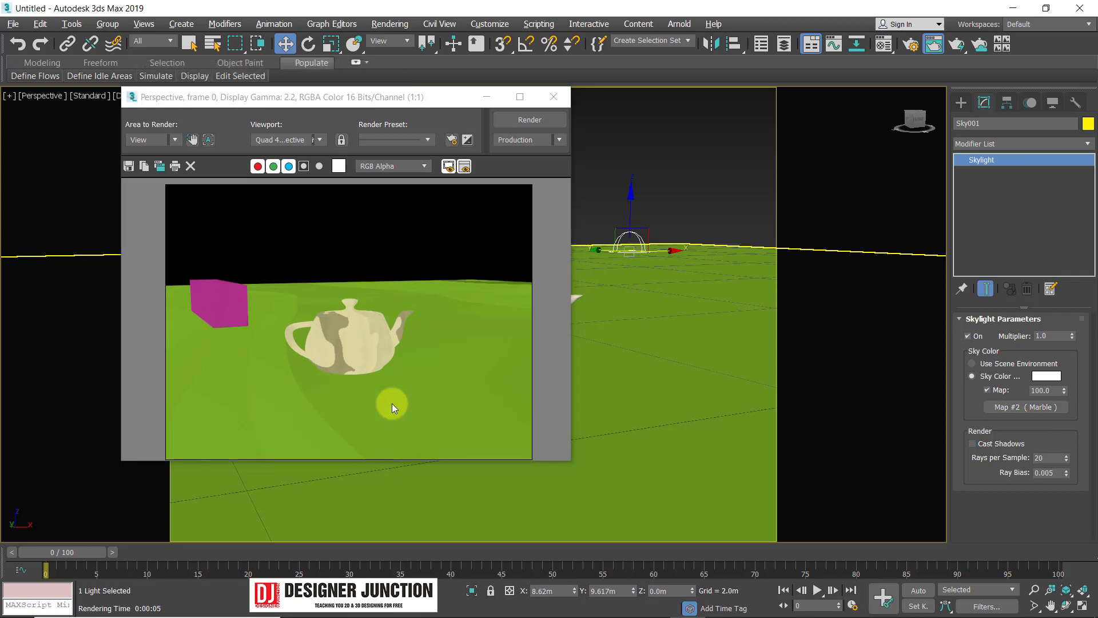
scroll(292, 366, "up", 2)
scroll(379, 329, "down", 2)
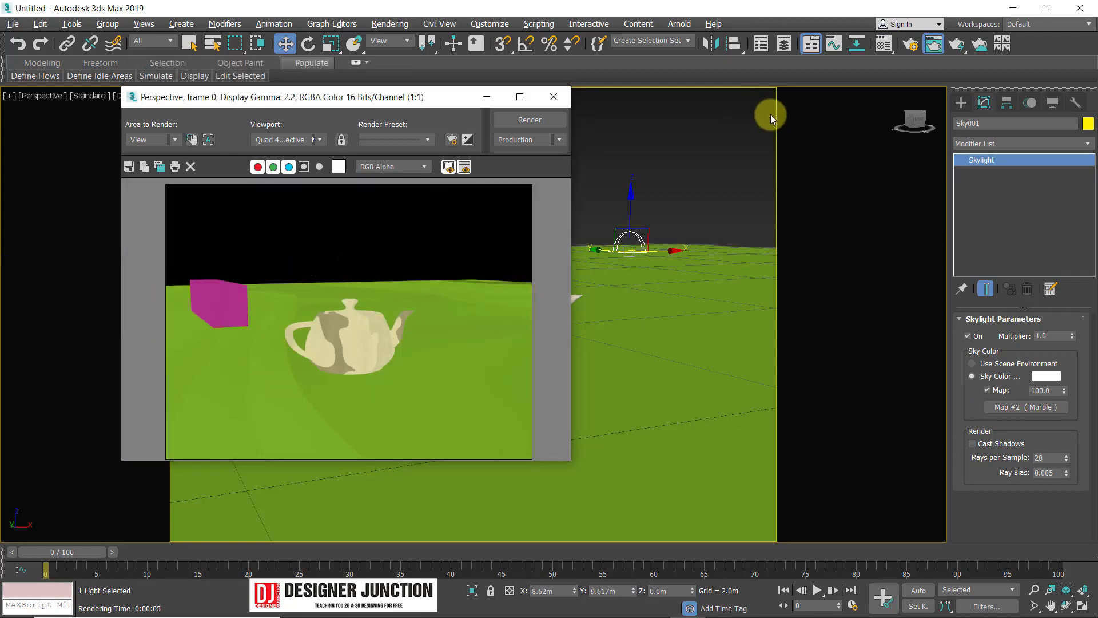
Load the skylight's Marble map (Map #2) into a Material Editor slot as an instance
left_click(881, 46)
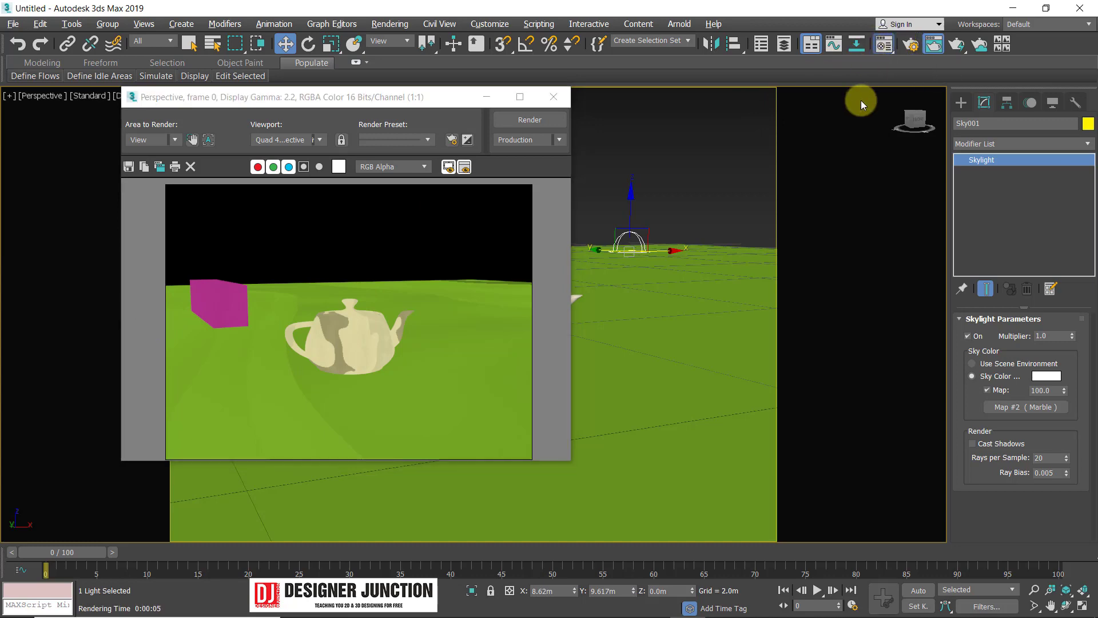
left_click_drag(636, 36, 610, 33)
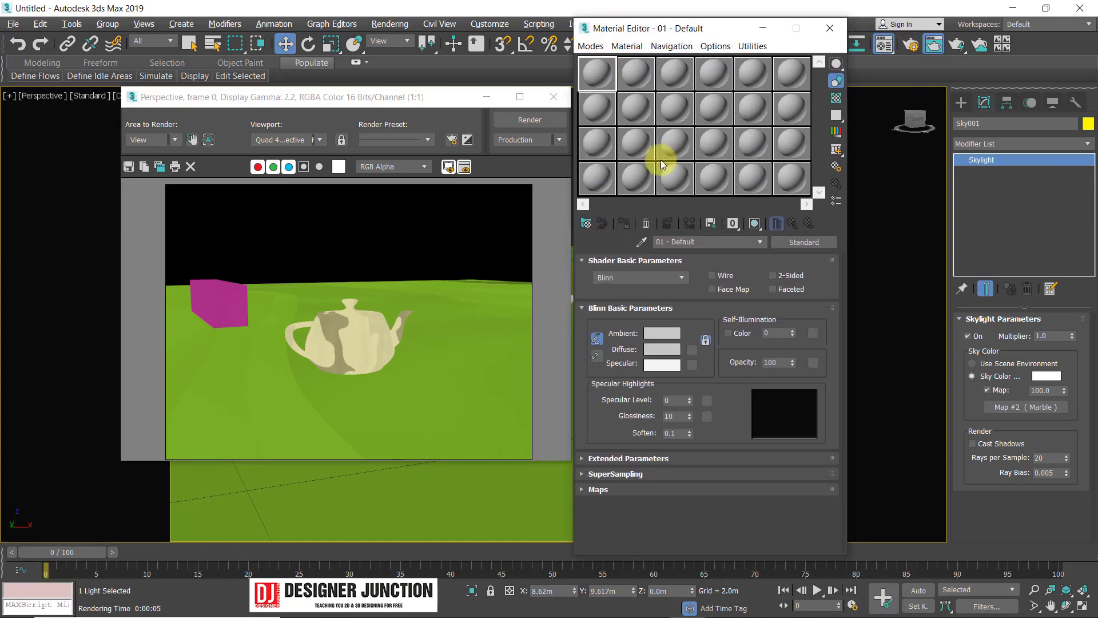
mouse_move(1026, 407)
left_mouse_down()
mouse_move(671, 199)
mouse_move(597, 73)
left_mouse_up()
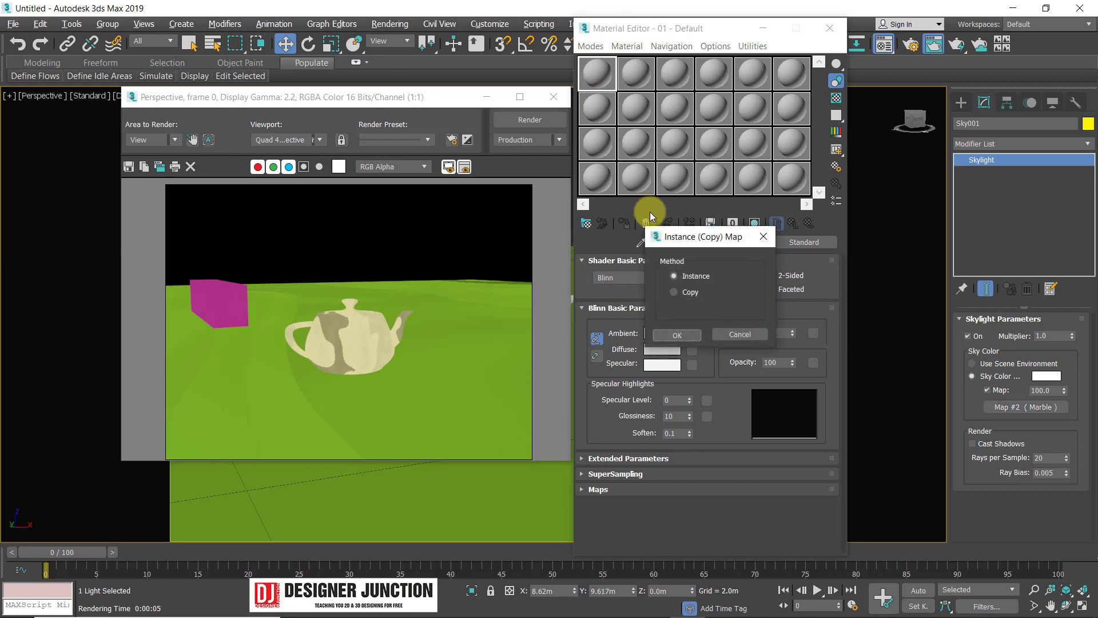
left_click(685, 335)
left_click(596, 105)
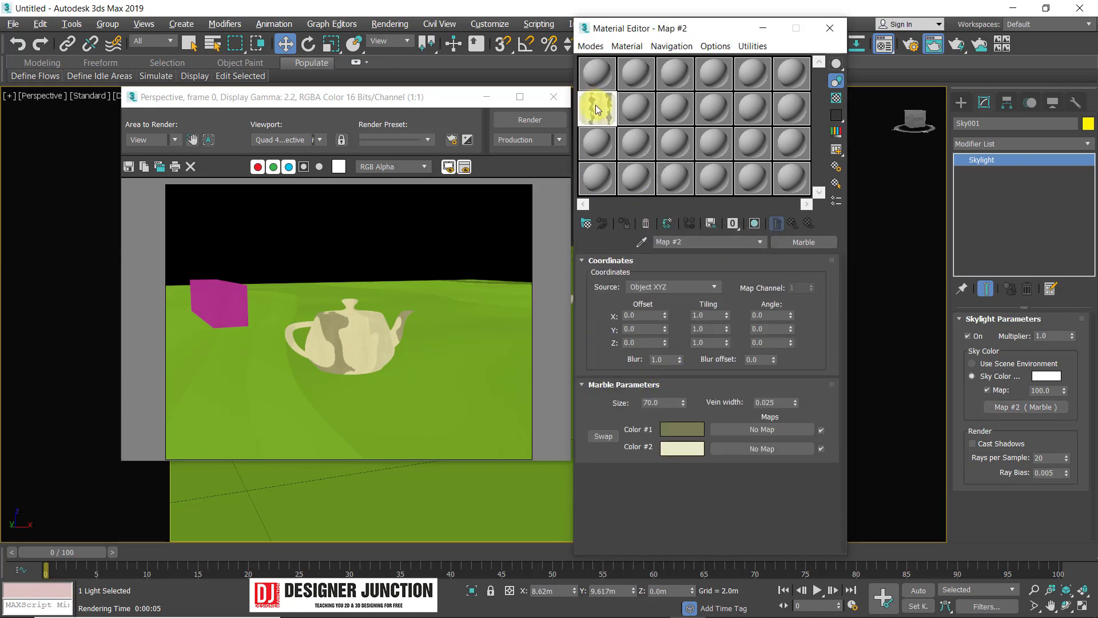
Set the Marble map's X, Y and Z tiling to 5
double_click(706, 316)
type("5")
key("Return")
double_click(709, 328)
type("5")
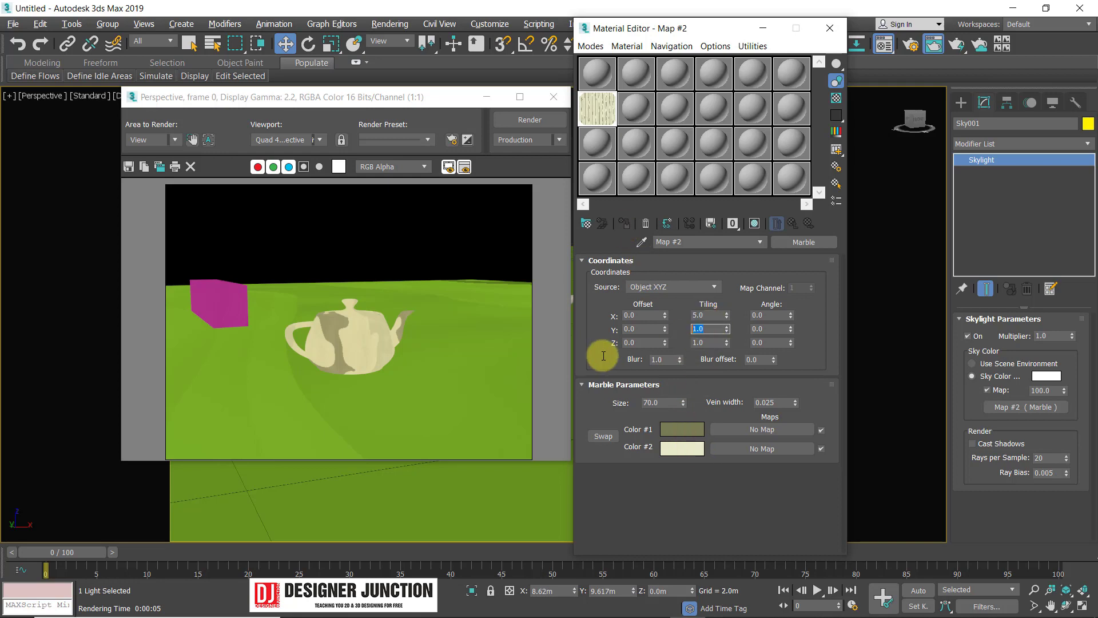
double_click(708, 342)
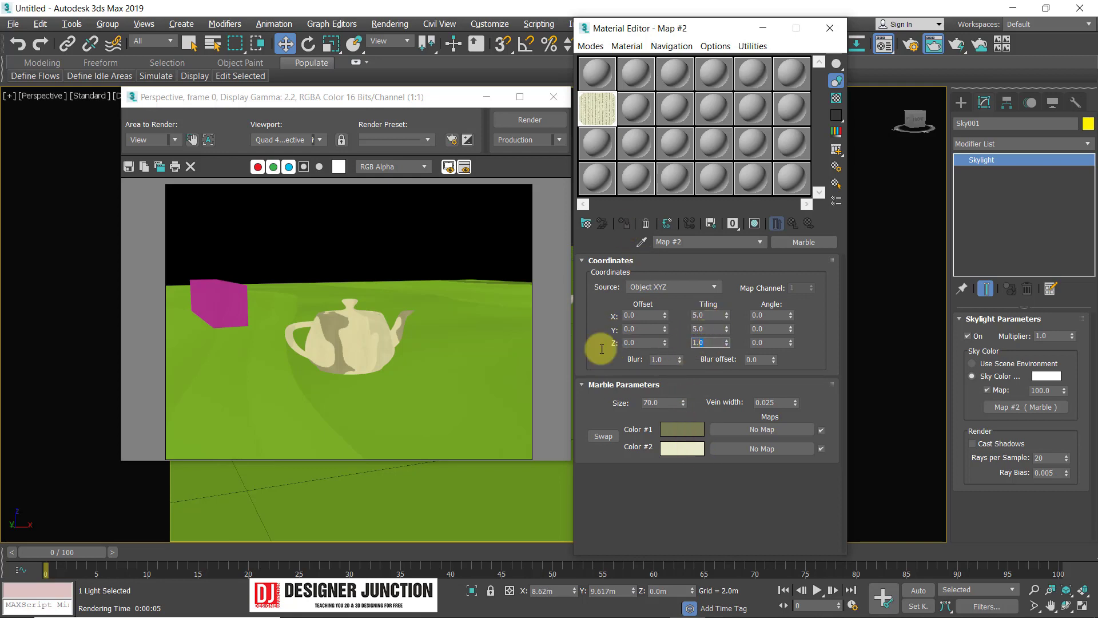
type("5")
key("Return")
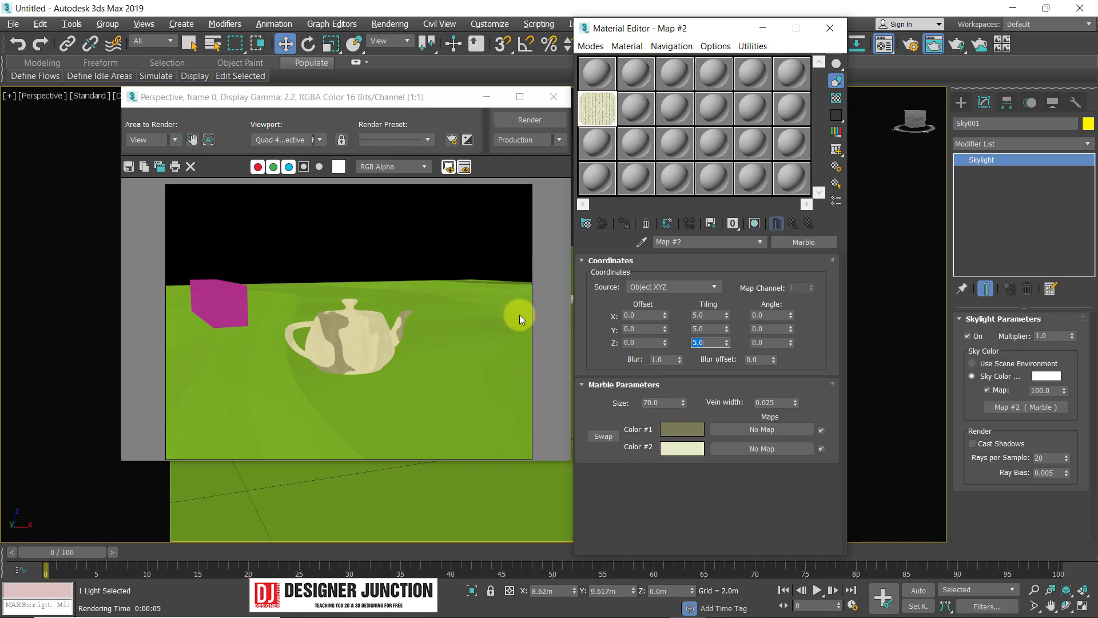
left_click(414, 394)
Re-render with the denser marble, preview the map enlarged, and return to the default material
left_click(517, 118)
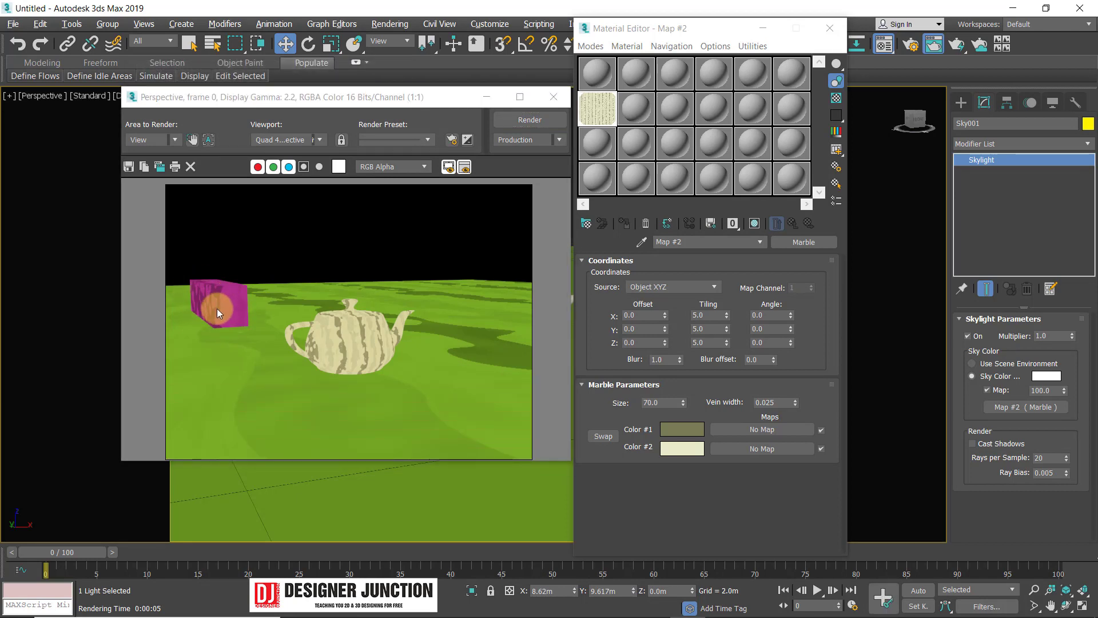
scroll(217, 310, "up", 1)
scroll(489, 434, "down", 1)
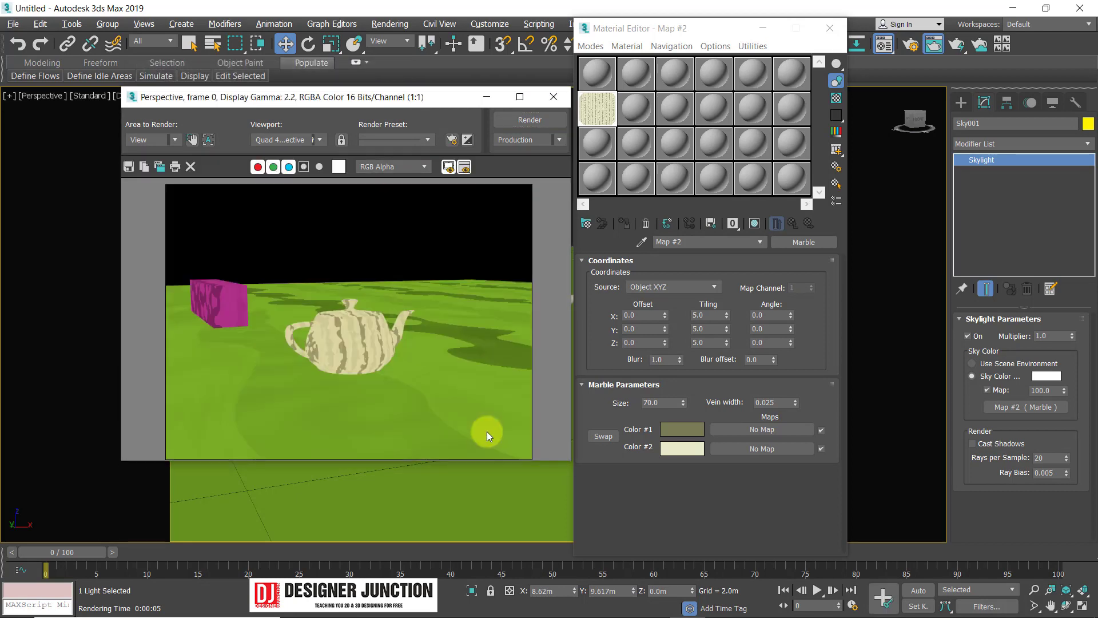
double_click(599, 107)
left_click(451, 82)
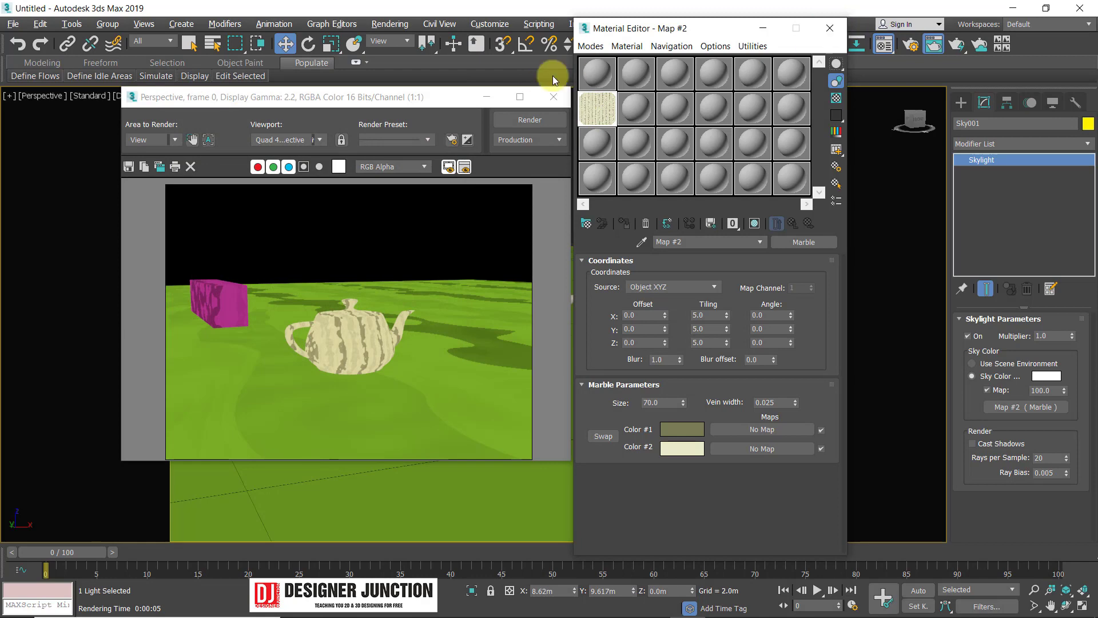
left_click(605, 70)
Clear the Marble map from Sky001's sky colour, leaving a plain white sky
left_click(850, 33)
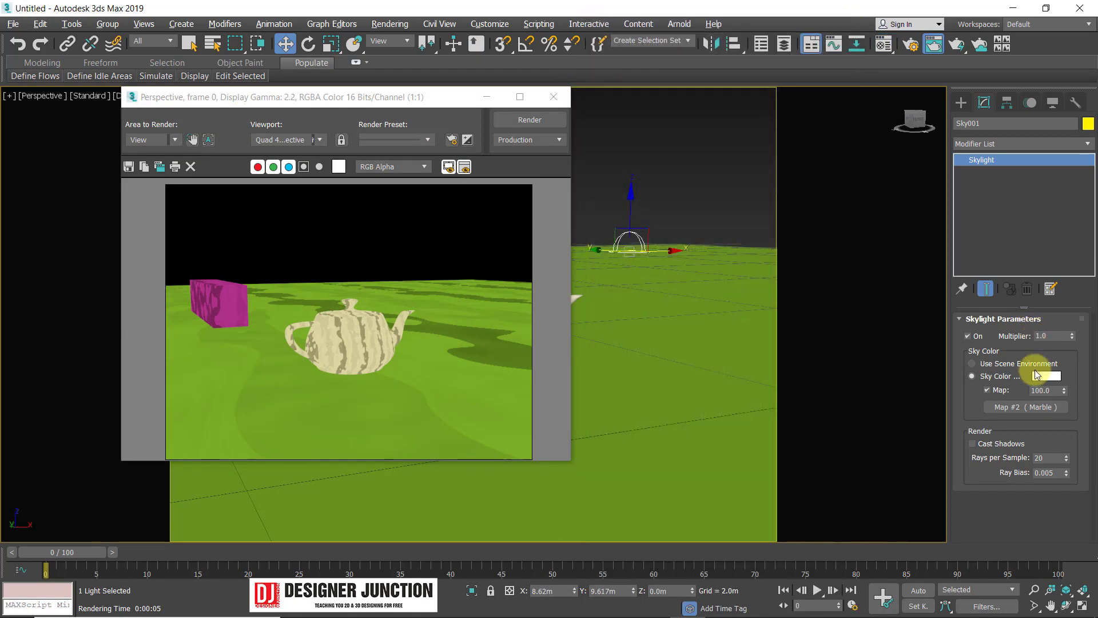
right_click(1034, 461)
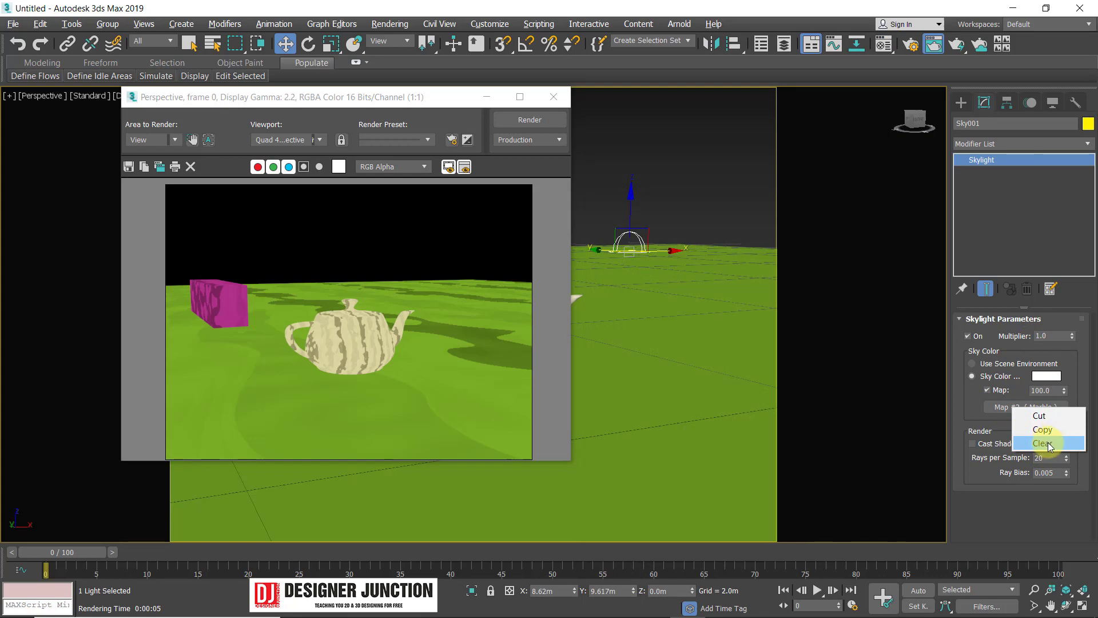
left_click(1044, 444)
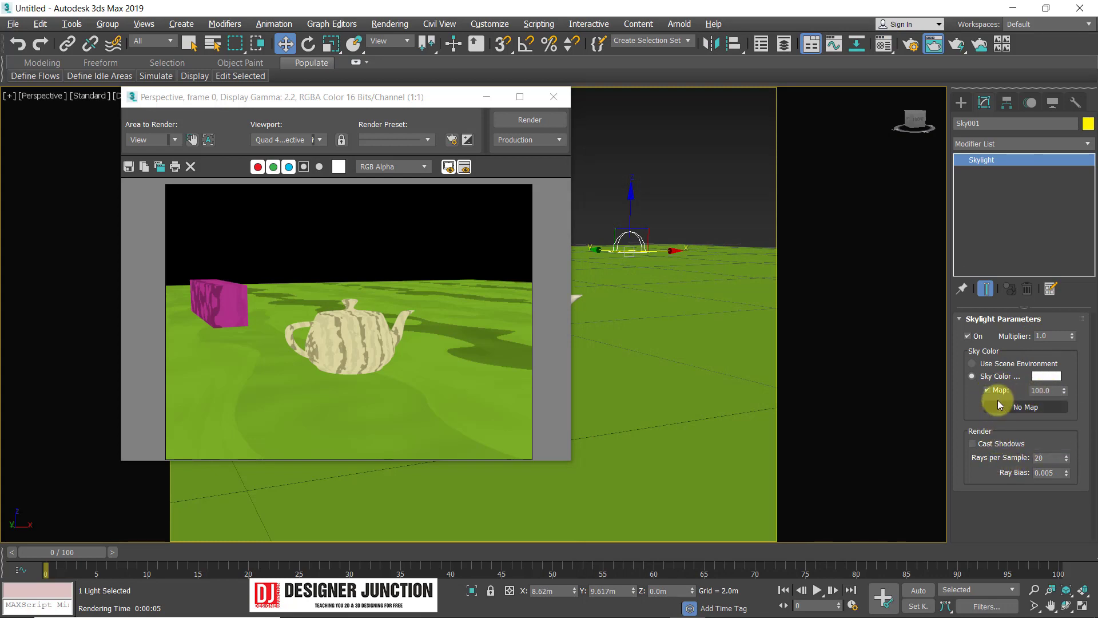
double_click(1044, 390)
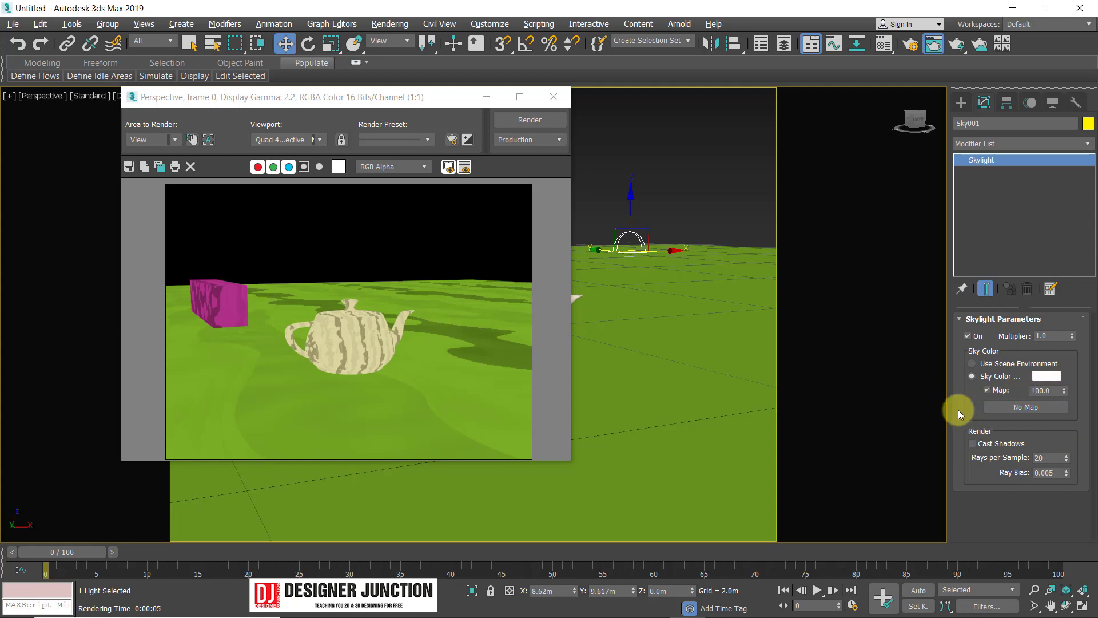
left_click_drag(1057, 391, 1030, 385)
left_click(1036, 376)
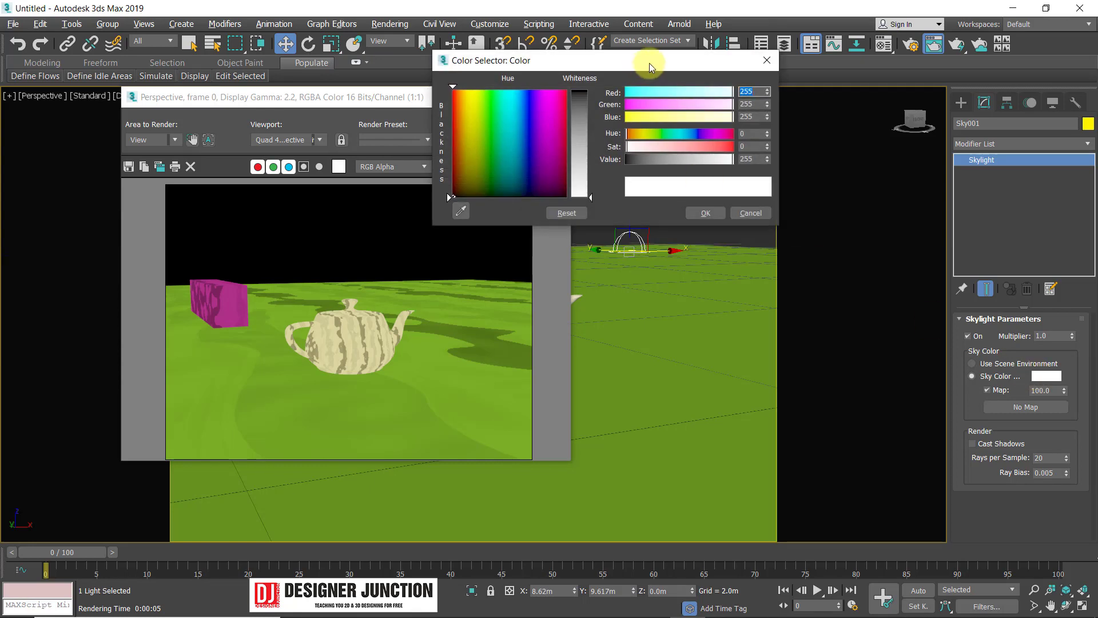
left_click(767, 44)
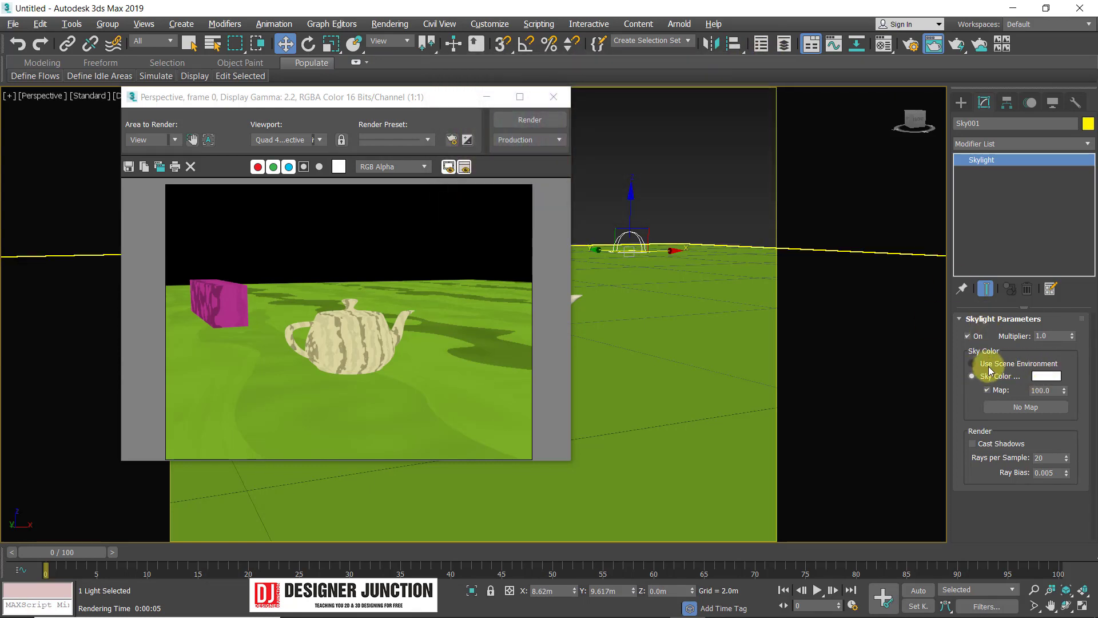
Switch Sky001 to Use Scene Environment and render, which produces a solid black image
left_click(985, 365)
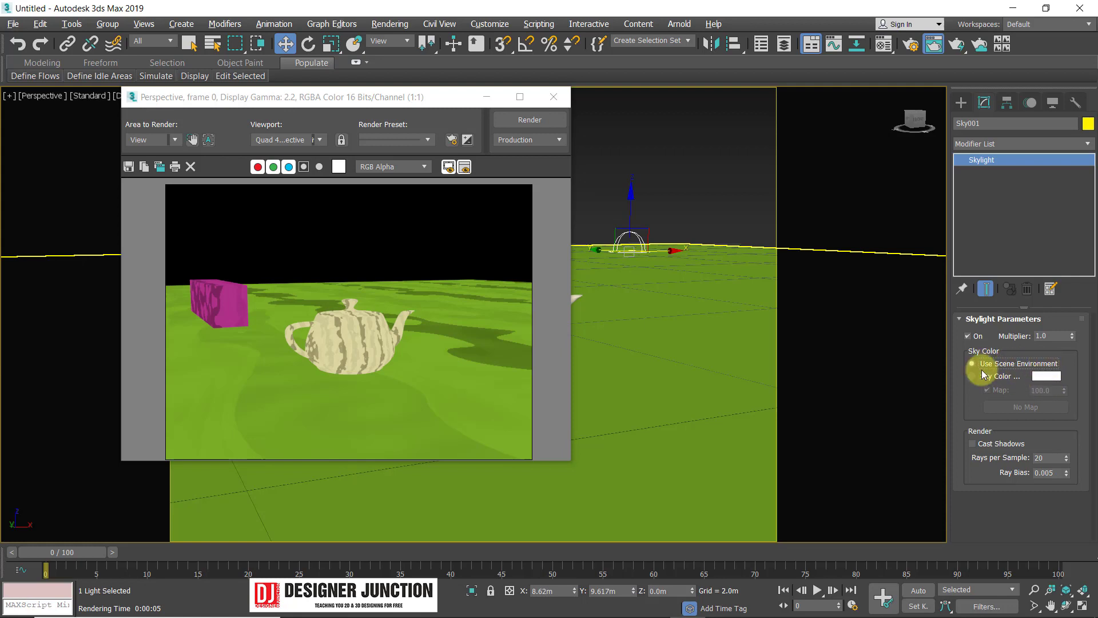
left_click(530, 120)
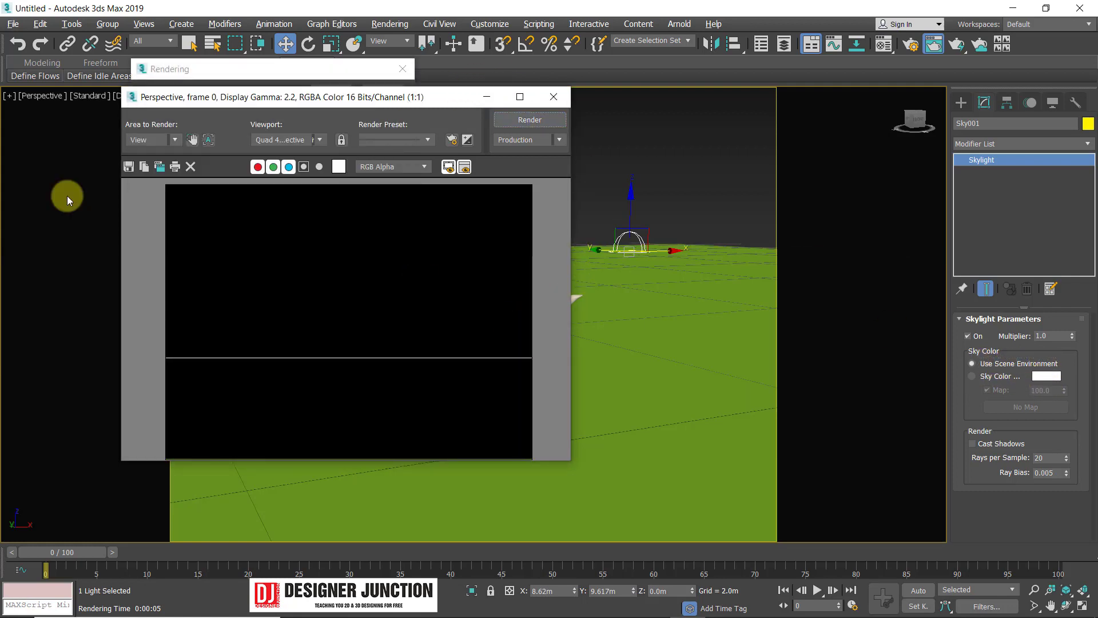
left_click(521, 121)
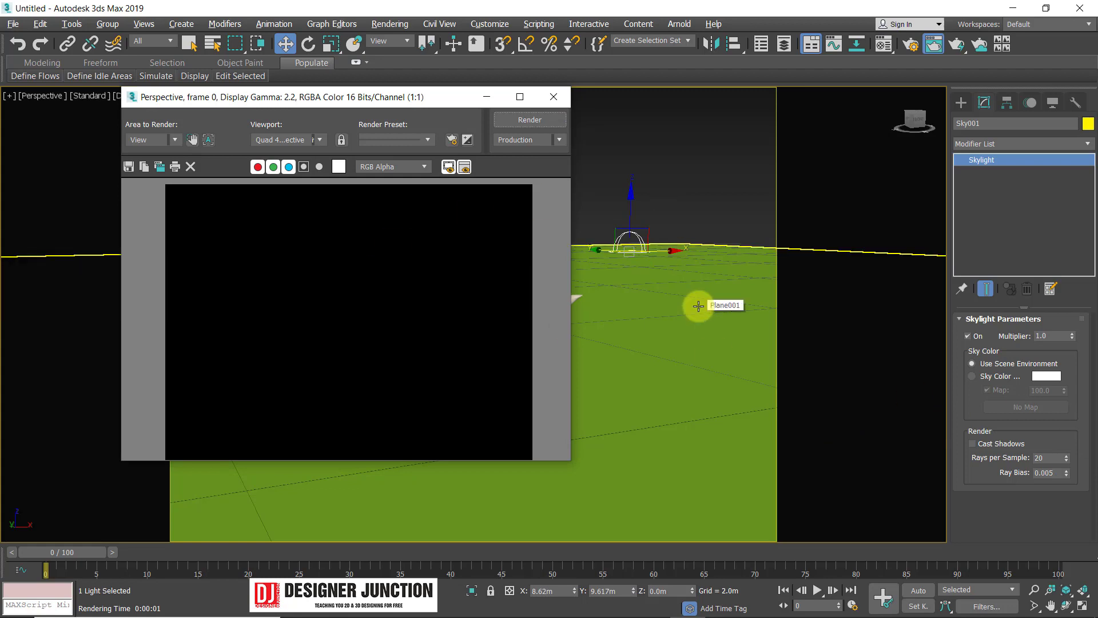
left_click(1062, 366)
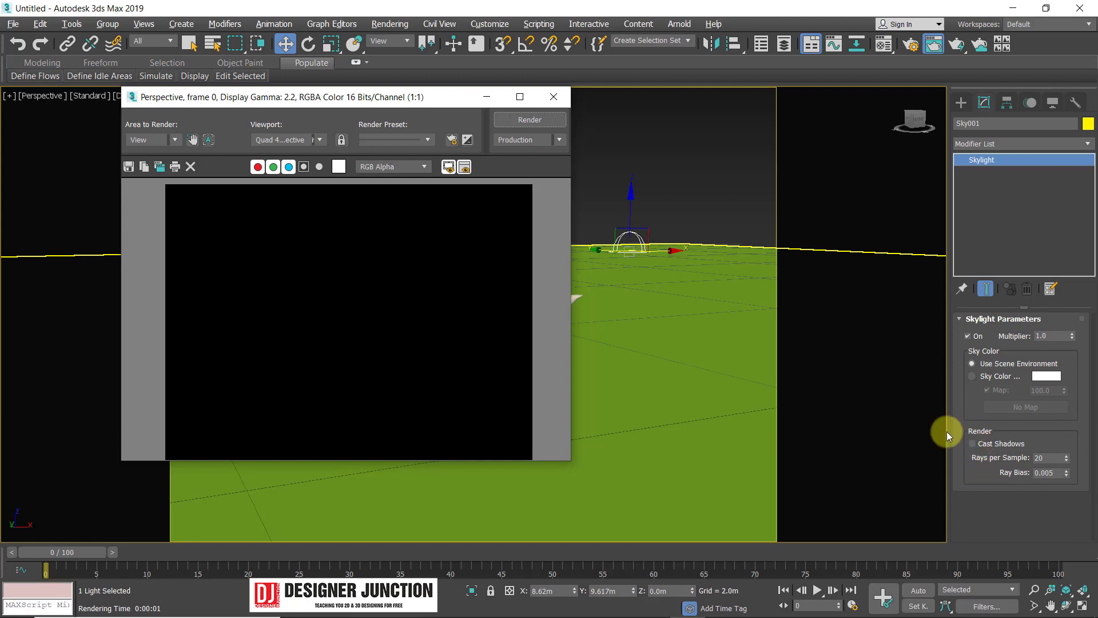
Light the scene with the skylight's Sky Color and render with Cast Shadows enabled
left_click(982, 376)
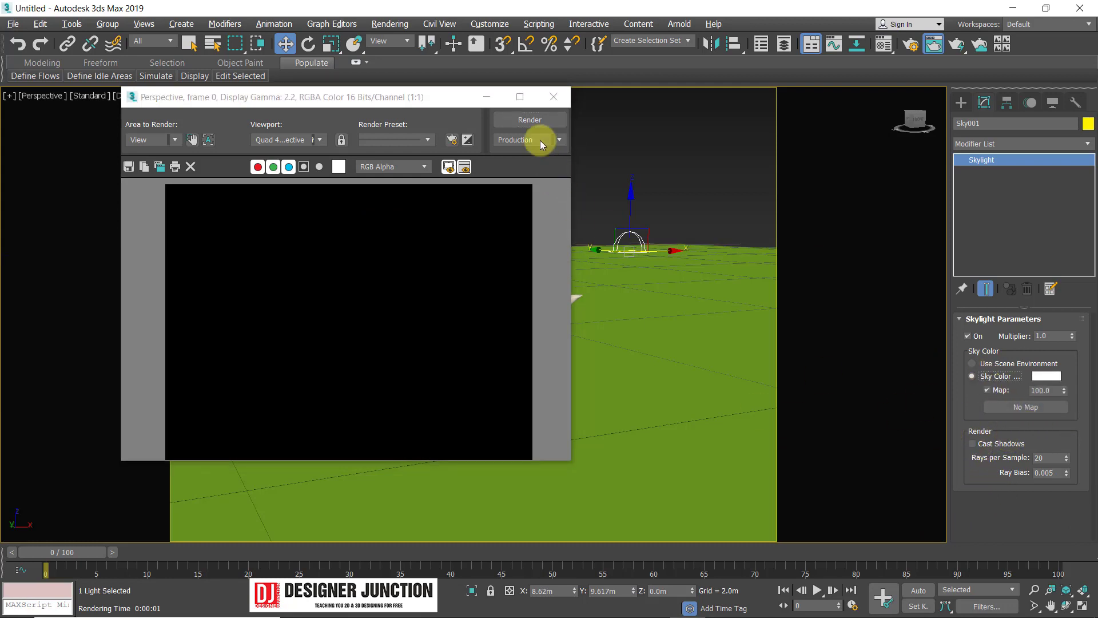
left_click(530, 121)
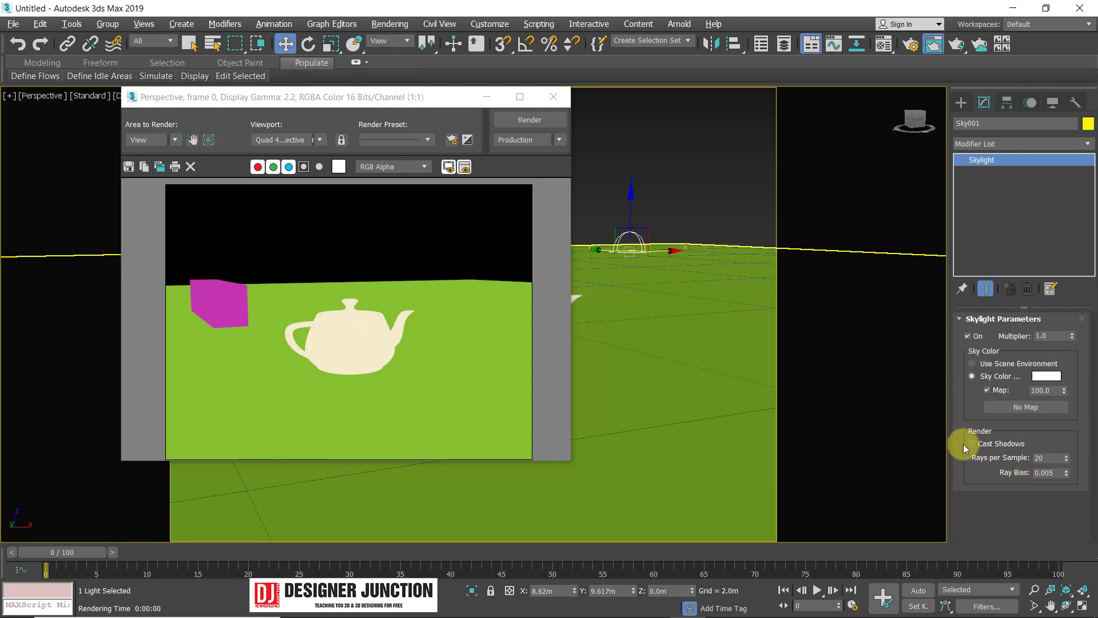
left_click(985, 442)
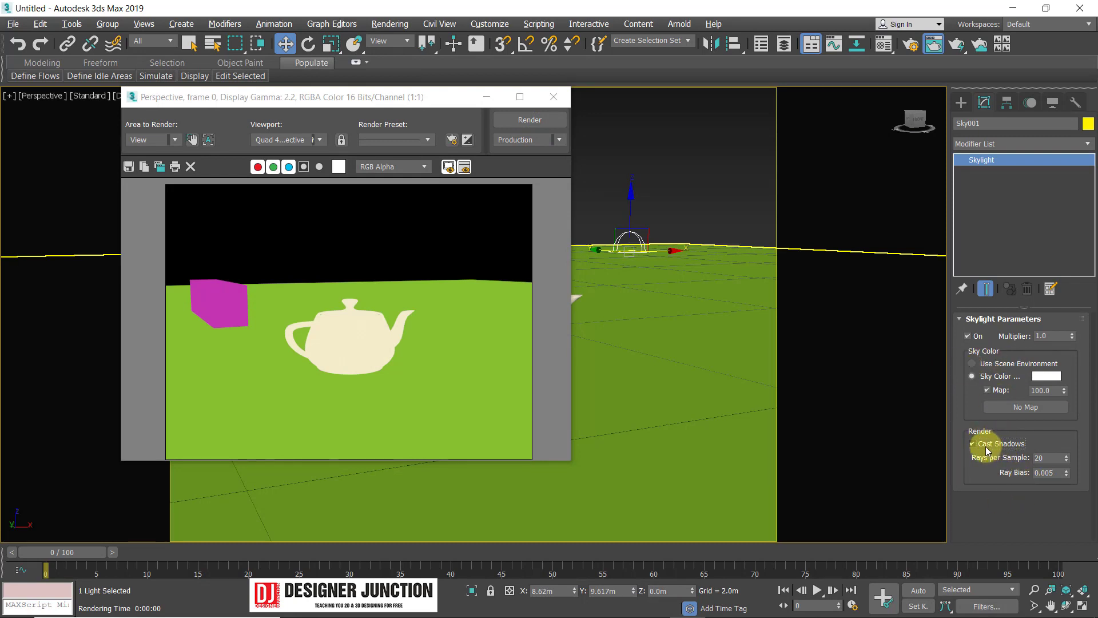
left_click(518, 121)
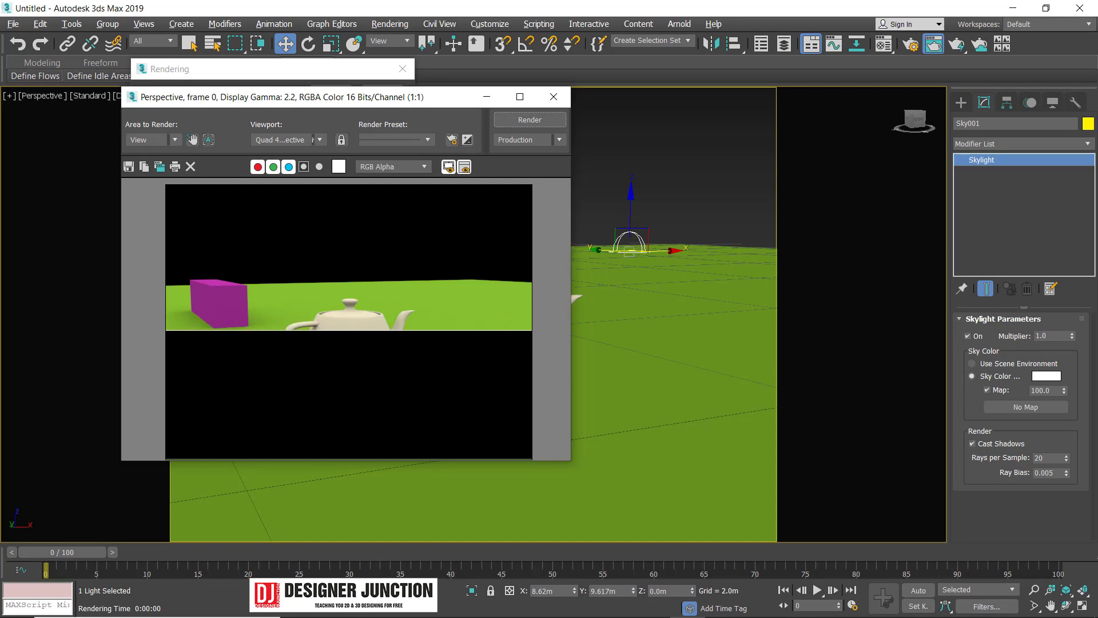
Zoom and pan the rendered frame to inspect the soft shadows around the teapot
scroll(341, 334, "up", 2)
middle_click_drag(341, 334, 447, 298)
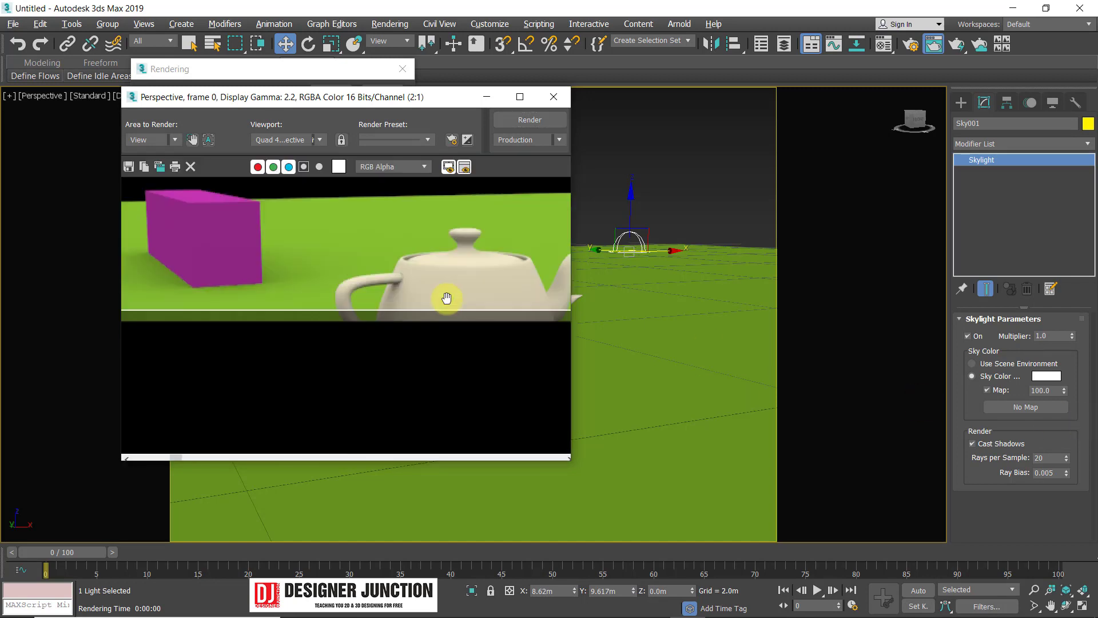
scroll(447, 299, "down", 2)
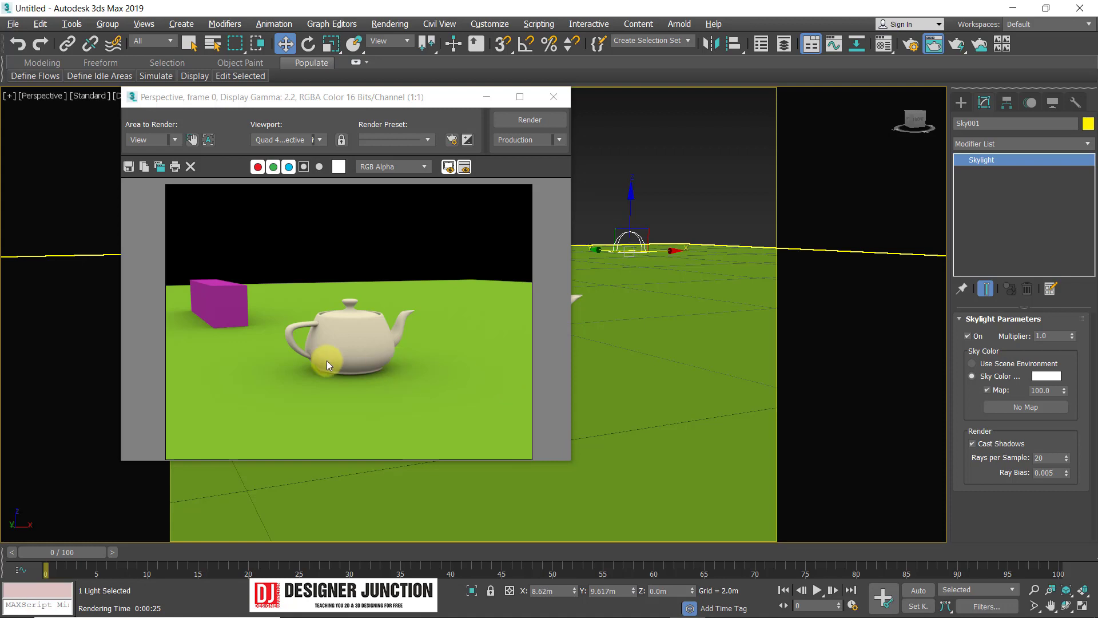
scroll(327, 361, "up", 1)
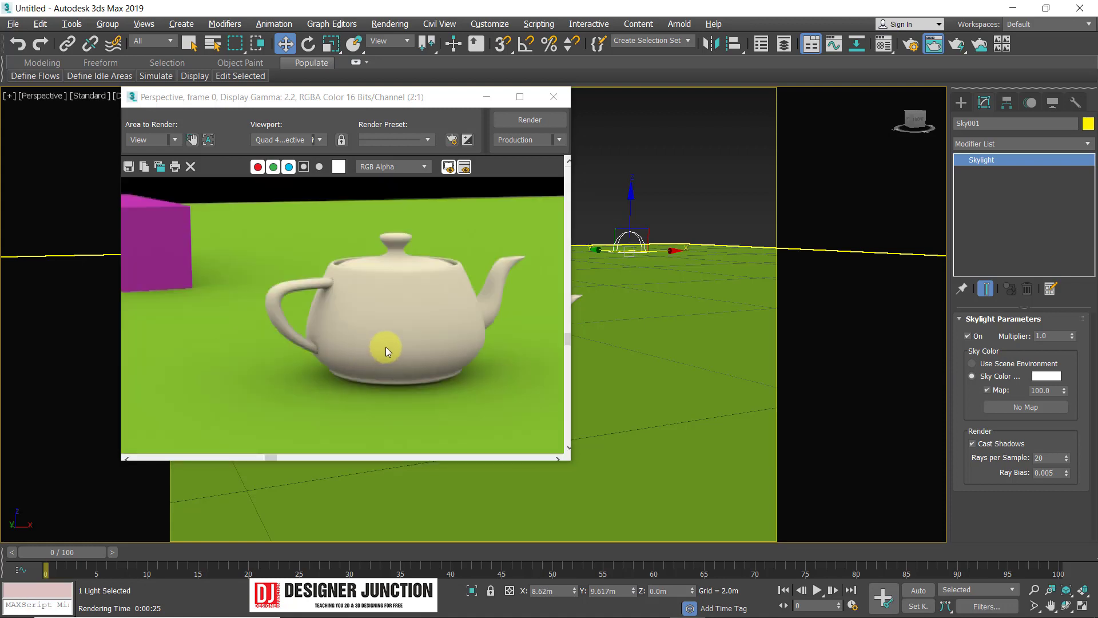
scroll(386, 347, "down", 1)
scroll(152, 280, "up", 1)
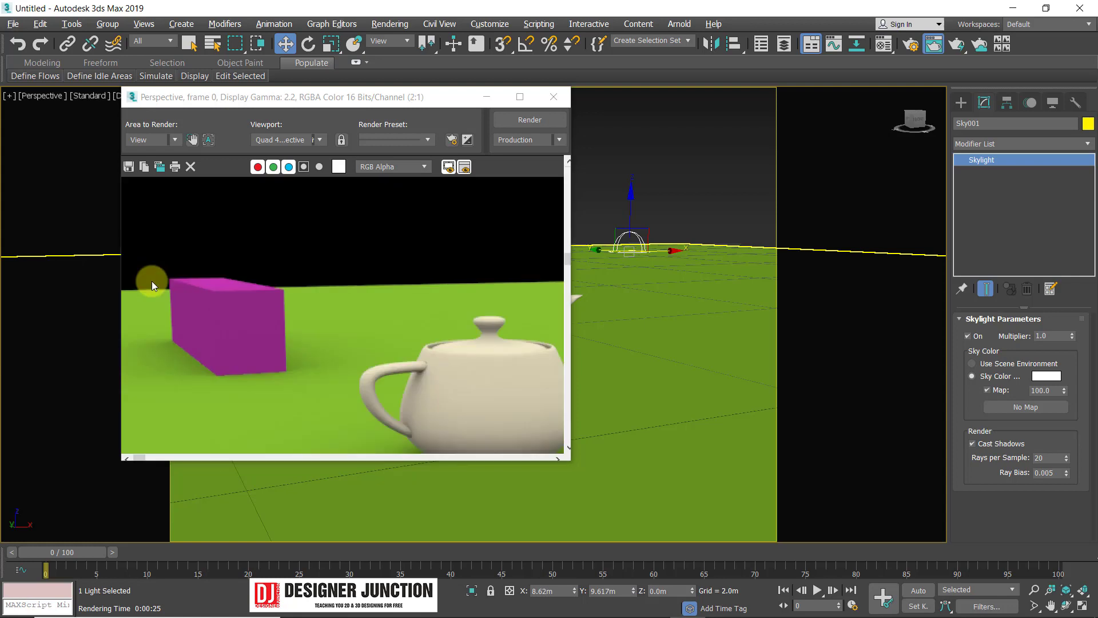
scroll(250, 307, "down", 1)
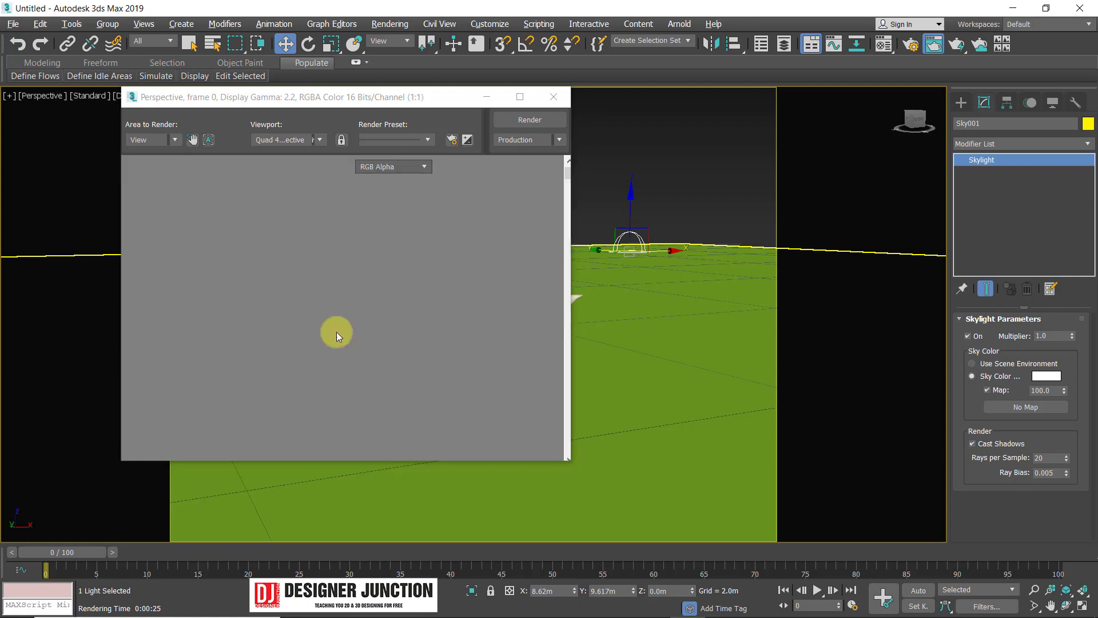
scroll(344, 357, "up", 1)
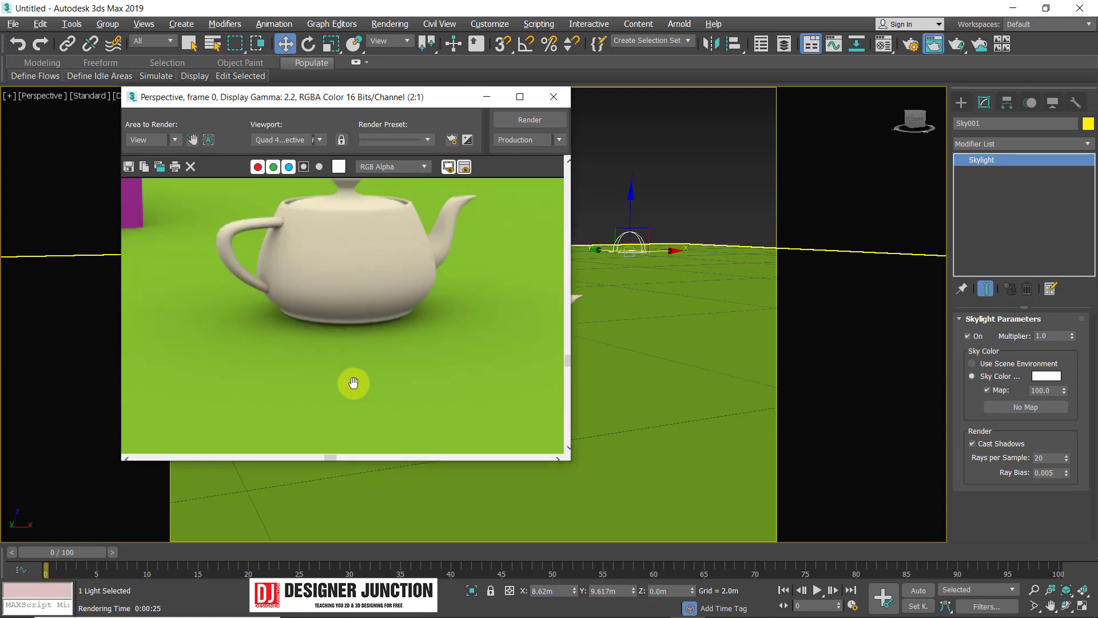
scroll(353, 418, "down", 1)
scroll(321, 226, "up", 1)
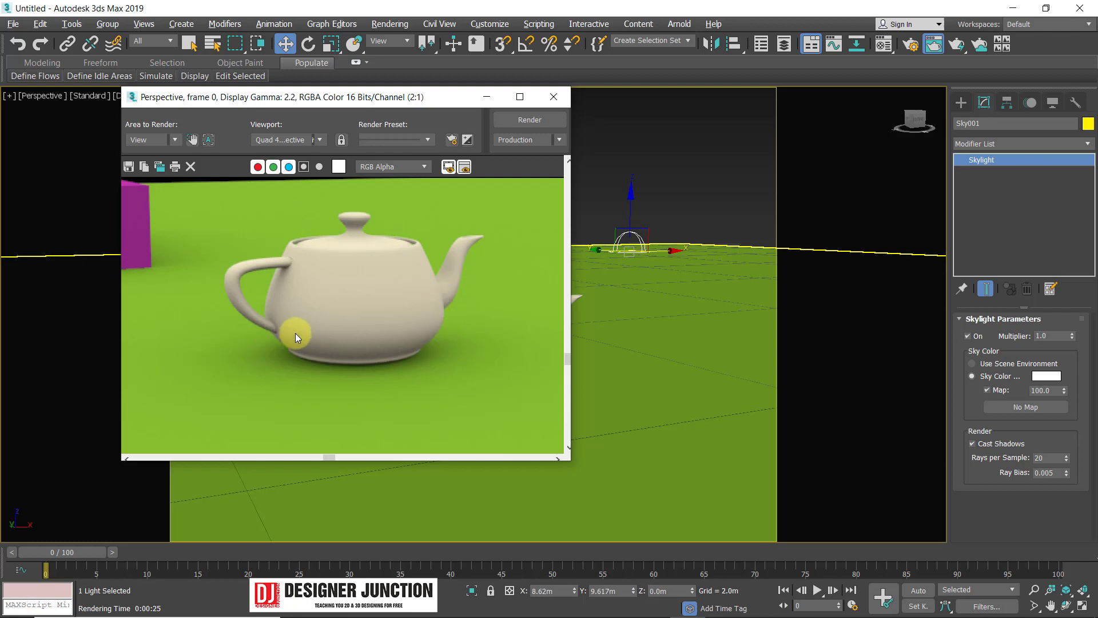
scroll(297, 333, "down", 1)
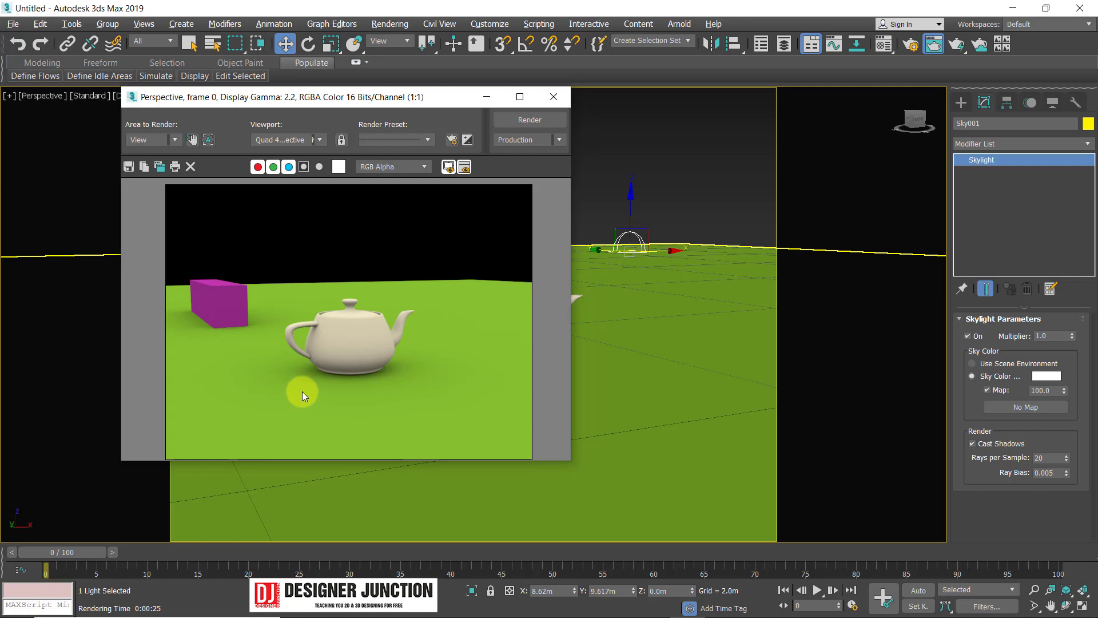
Turn off skylight Cast Shadows, render the unshaded teapot scene, then select the Multiplier value
left_click(986, 444)
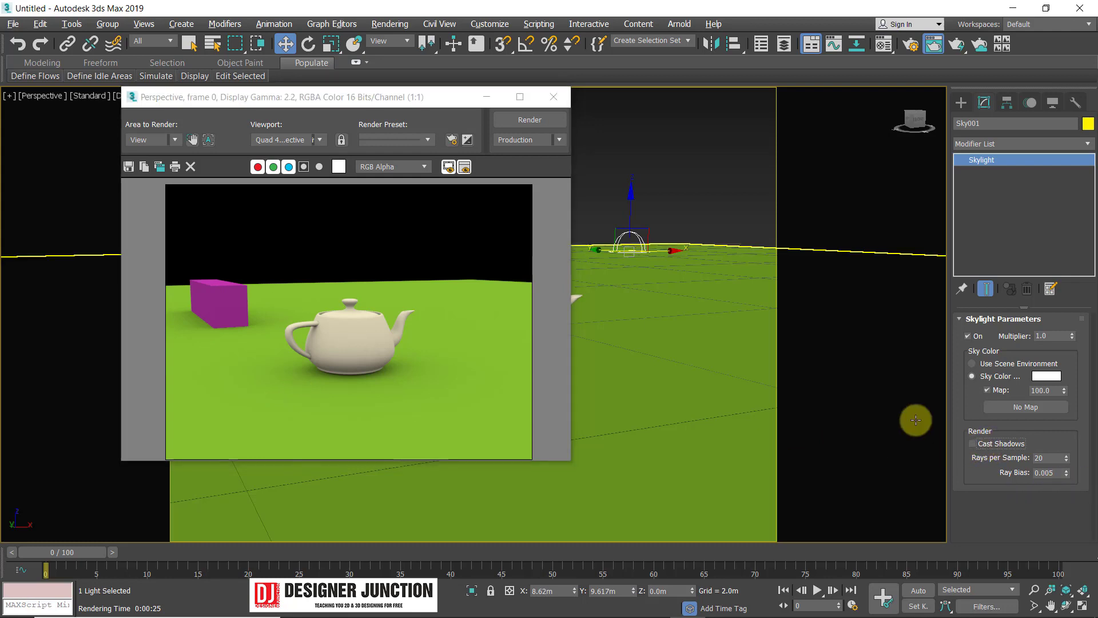
left_click(974, 336)
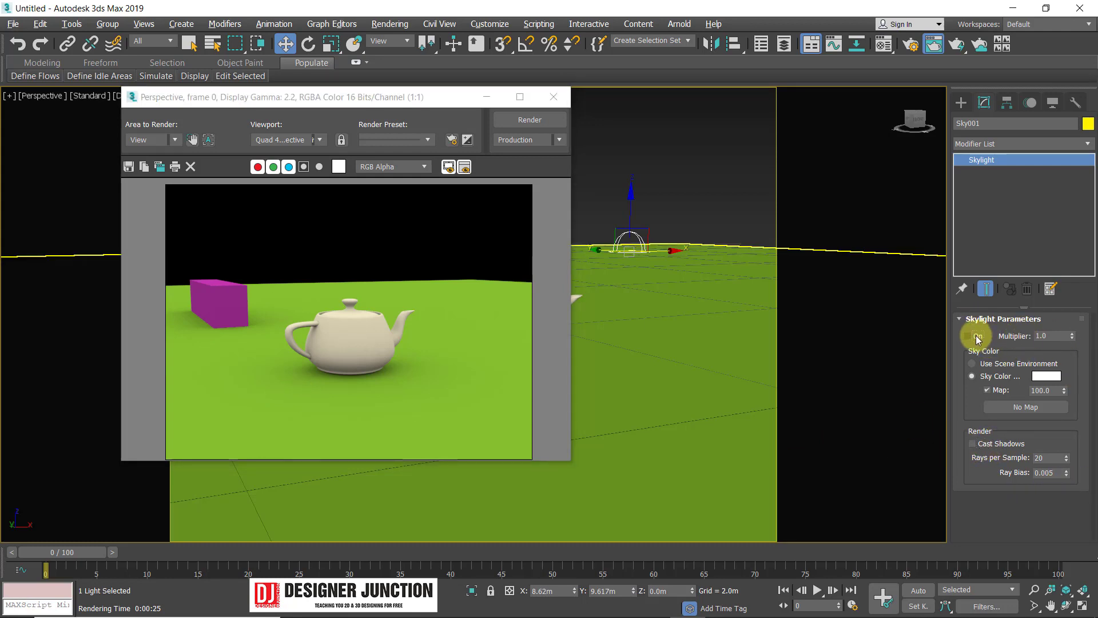
left_click(529, 119)
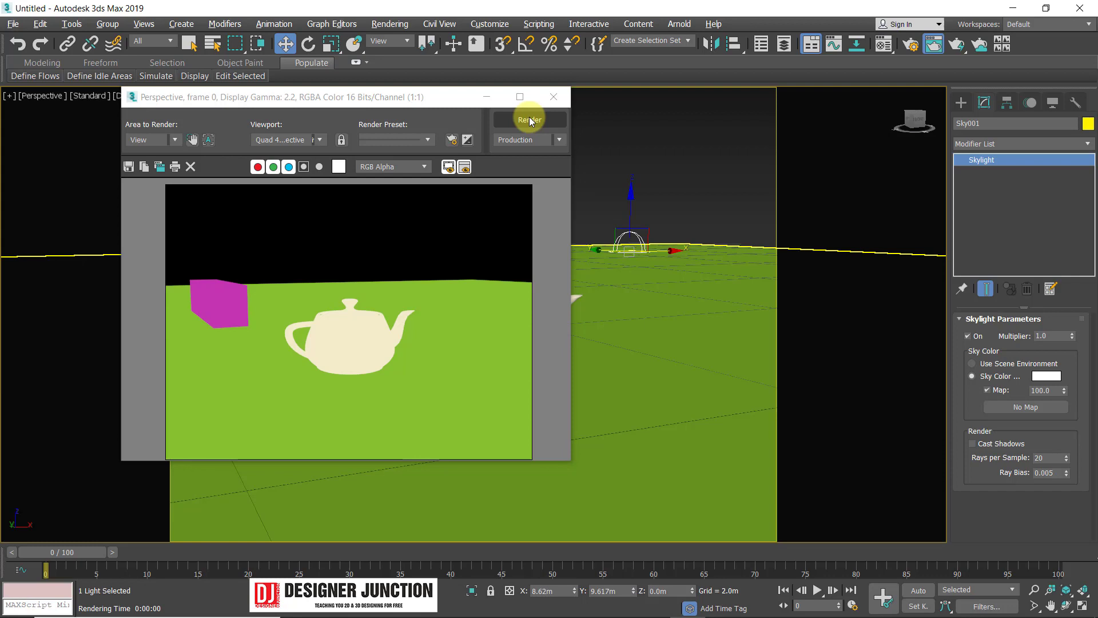
double_click(1049, 336)
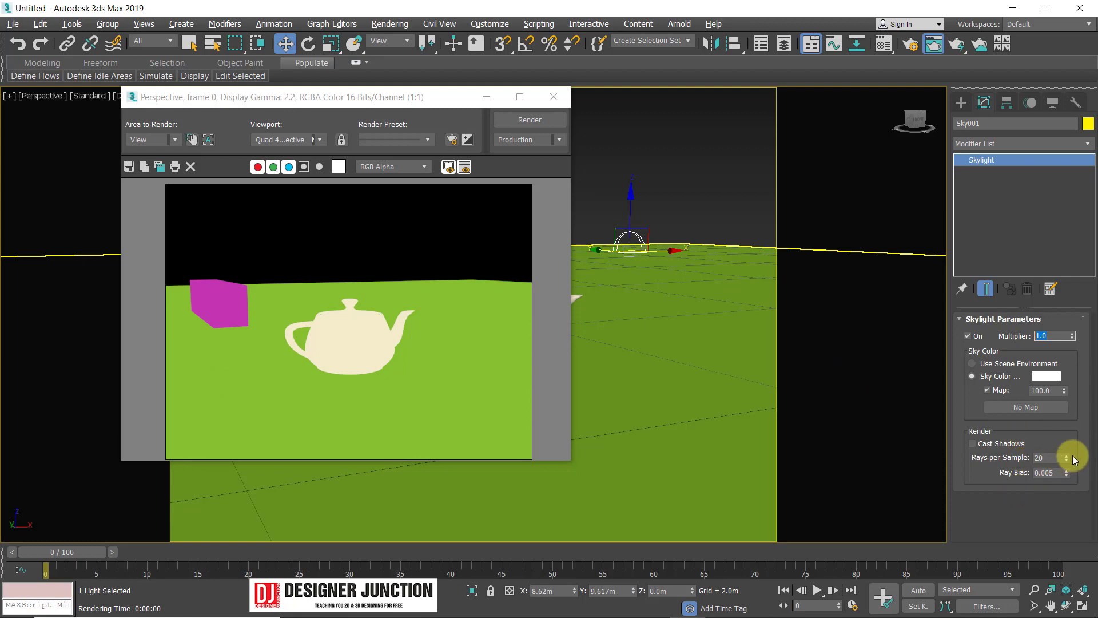
Re-enable the skylight's Cast Shadows, re-render, and zoom and pan the render to inspect the soft shadows
left_click(982, 445)
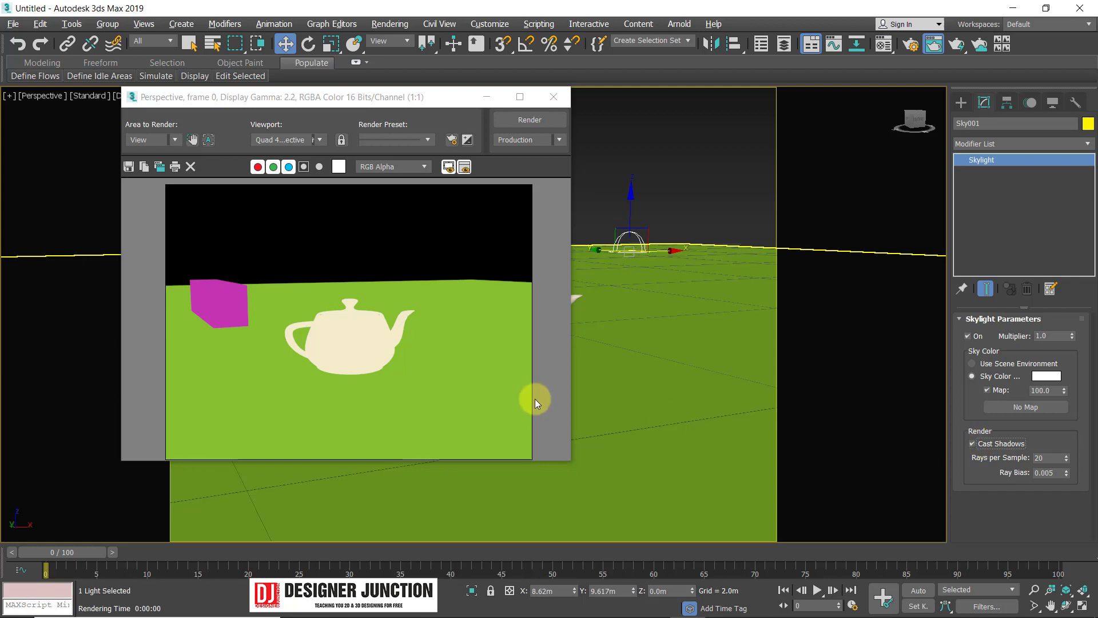
left_click(530, 120)
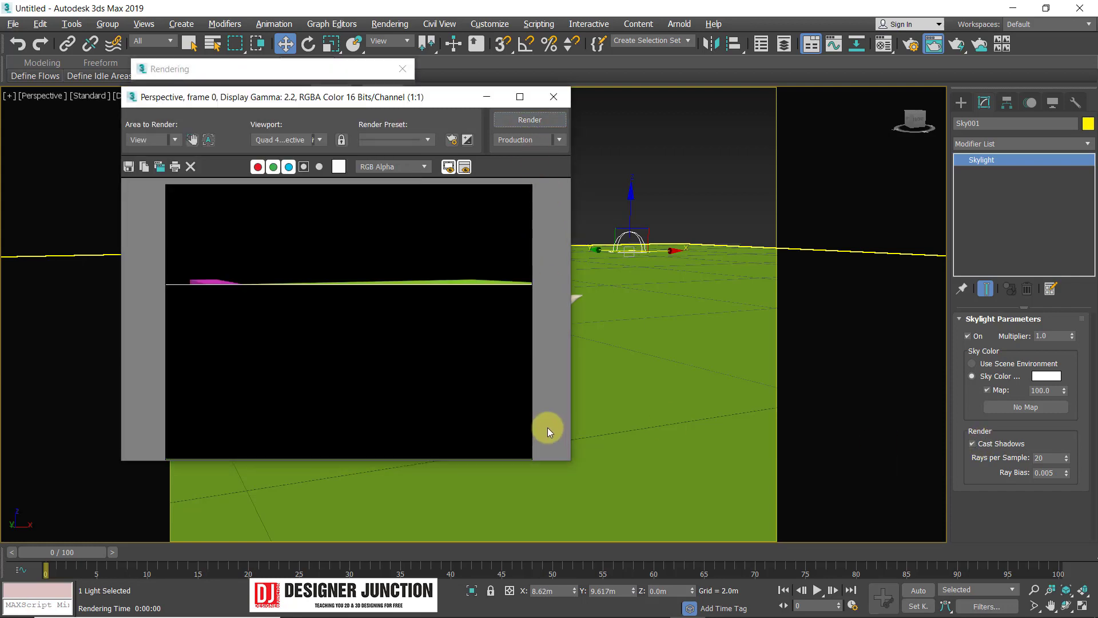
scroll(187, 341, "up", 1)
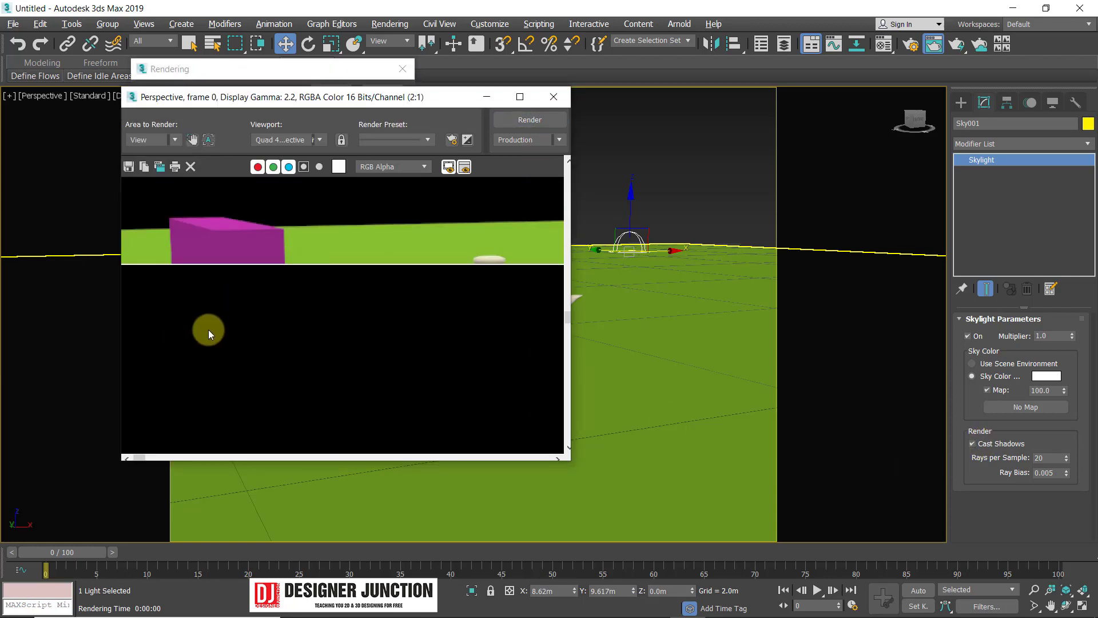
scroll(266, 258, "down", 1)
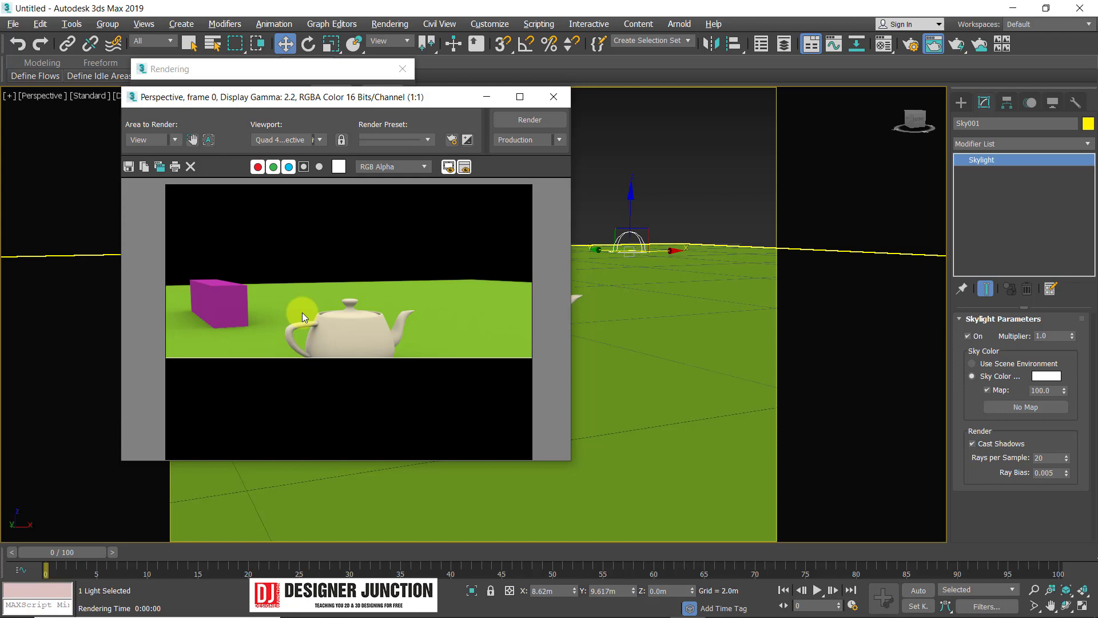
scroll(294, 369, "up", 1)
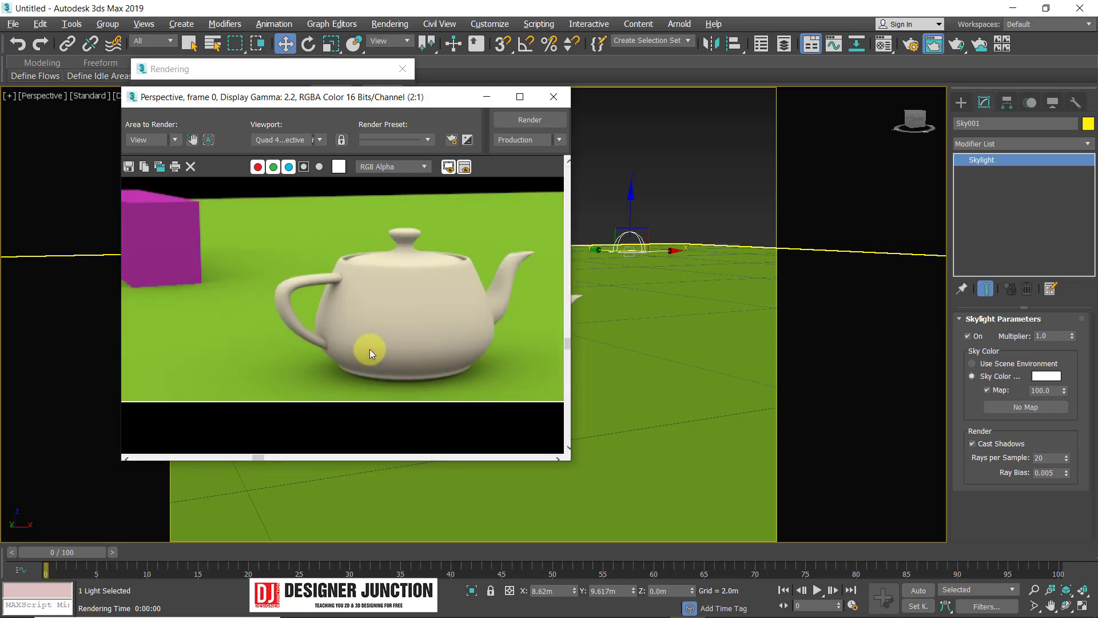
middle_click_drag(369, 349, 354, 357)
scroll(353, 357, "down", 1)
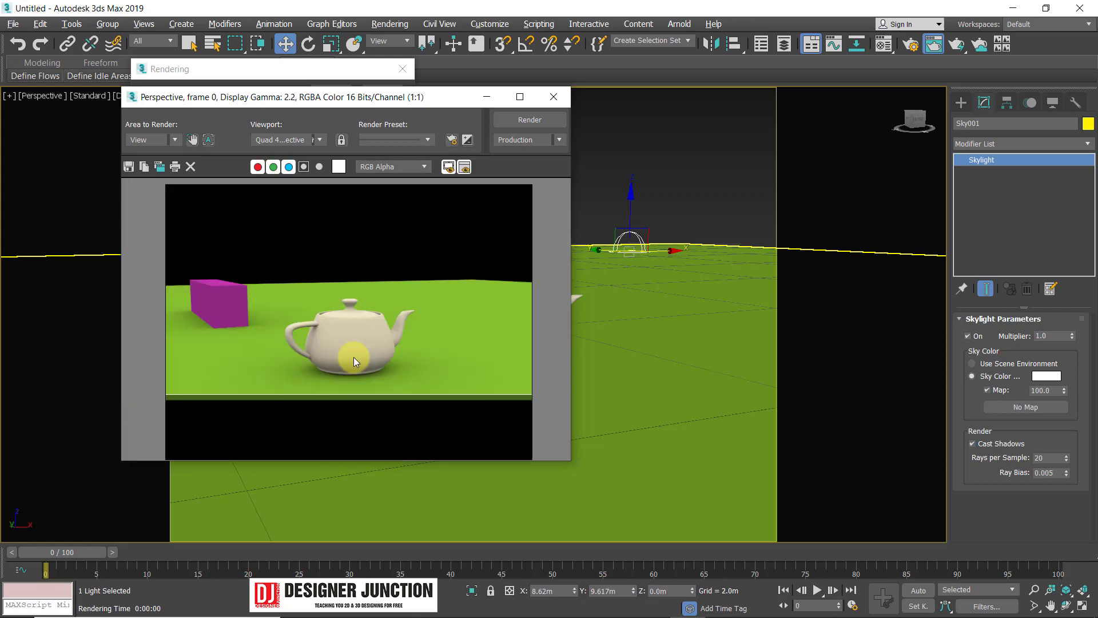
scroll(354, 365, "up", 1)
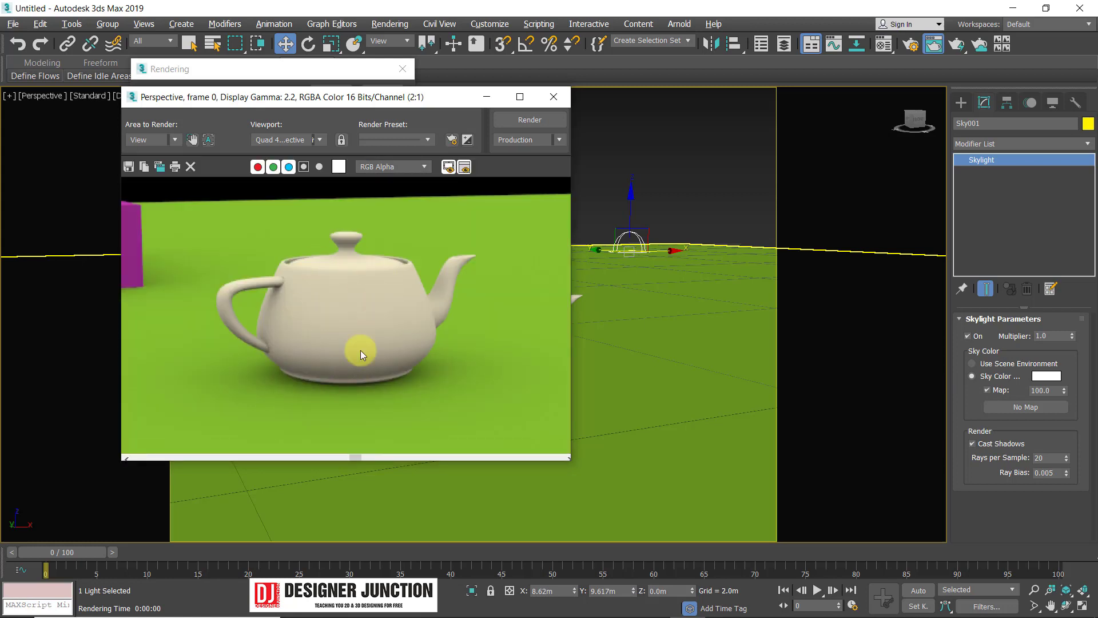
middle_click_drag(247, 338, 426, 351)
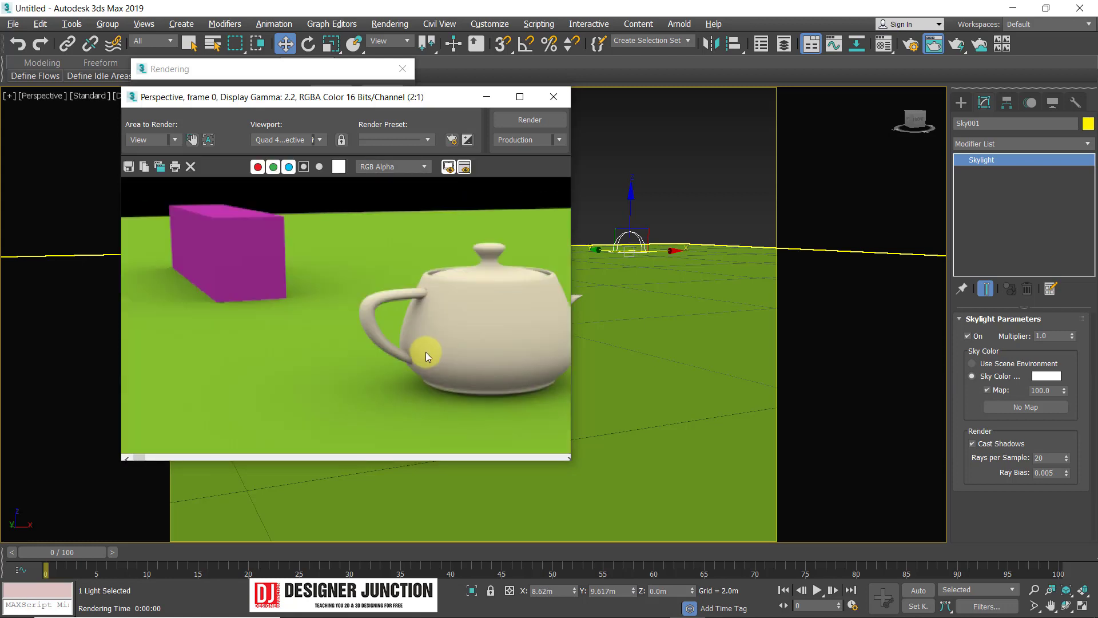
scroll(425, 352, "down", 2)
scroll(425, 352, "up", 2)
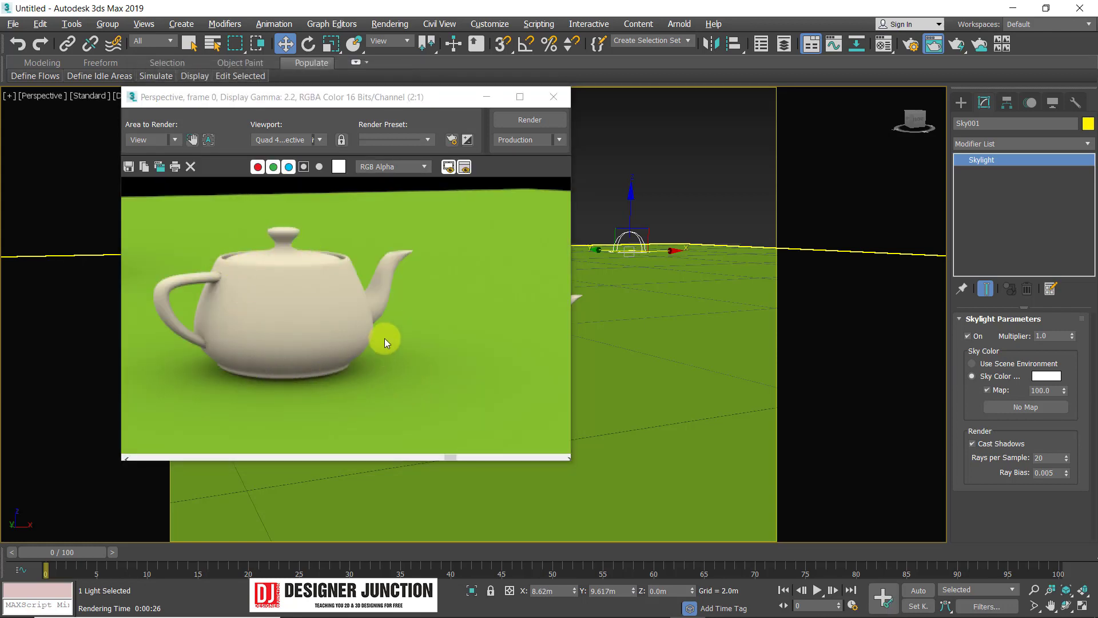
scroll(385, 339, "down", 1)
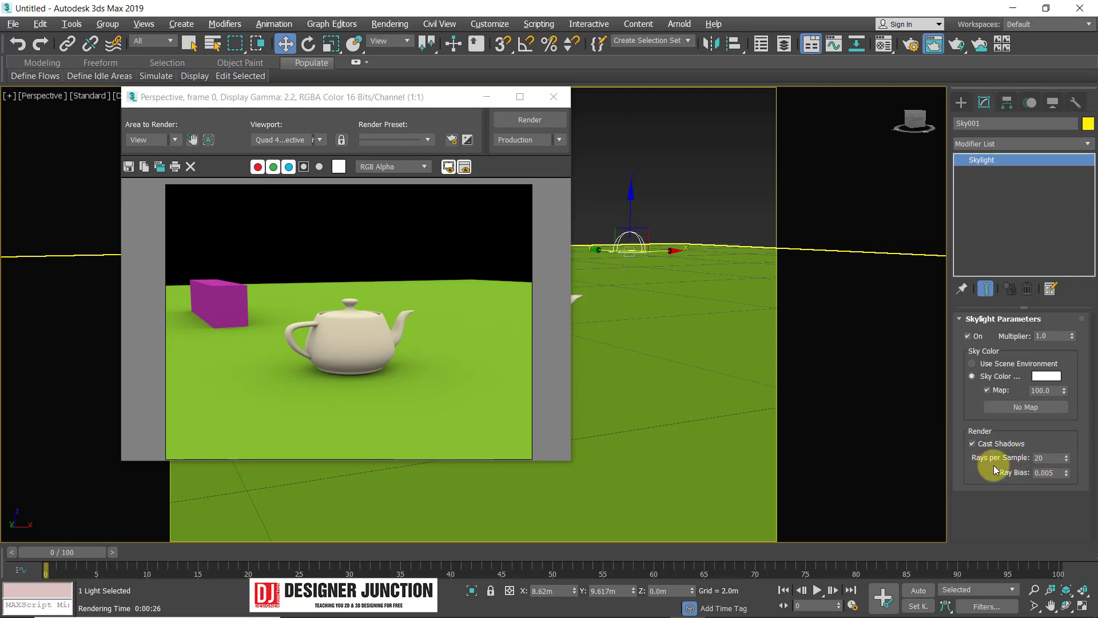
Select the skylight's rays-per-sample value and minimize the previous render window
double_click(1056, 458)
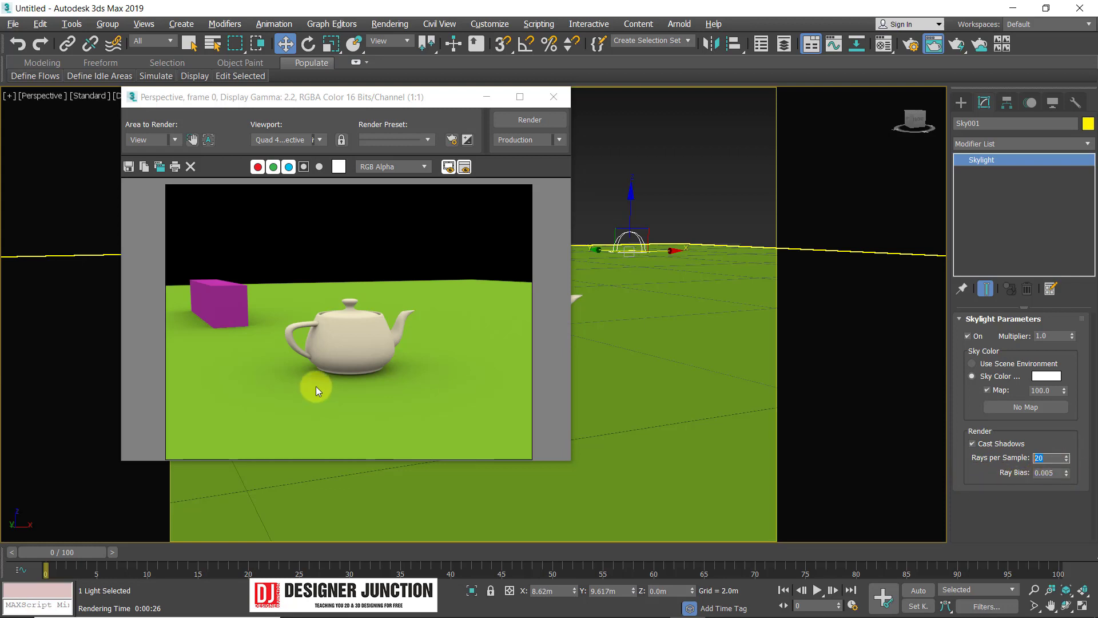
scroll(238, 349, "up", 1)
scroll(286, 346, "down", 1)
scroll(296, 345, "up", 1)
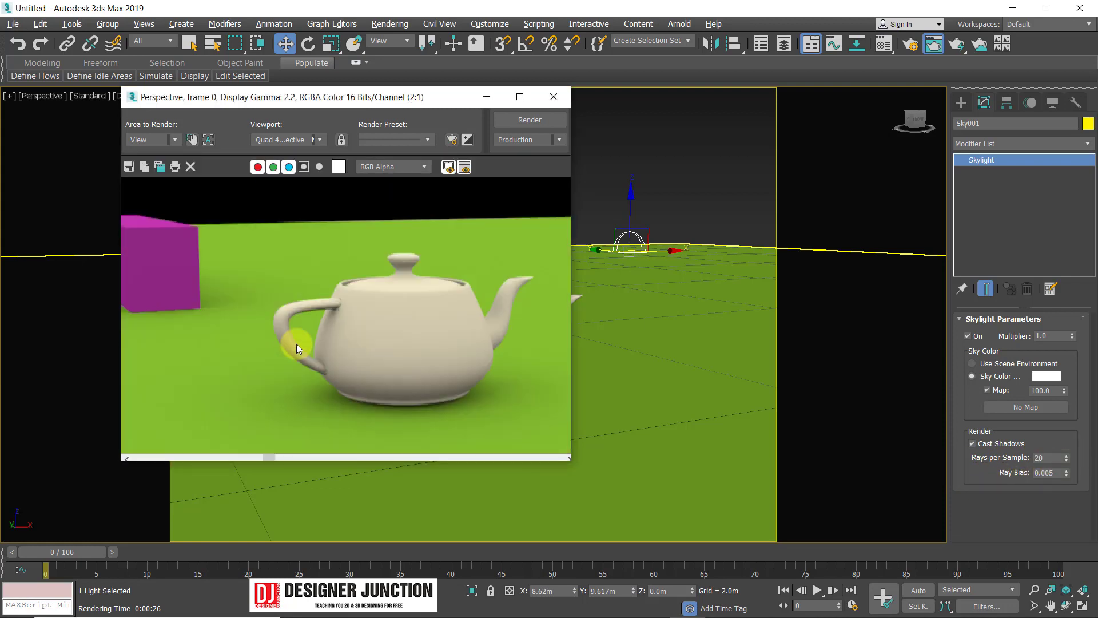
scroll(296, 344, "down", 1)
left_click(486, 97)
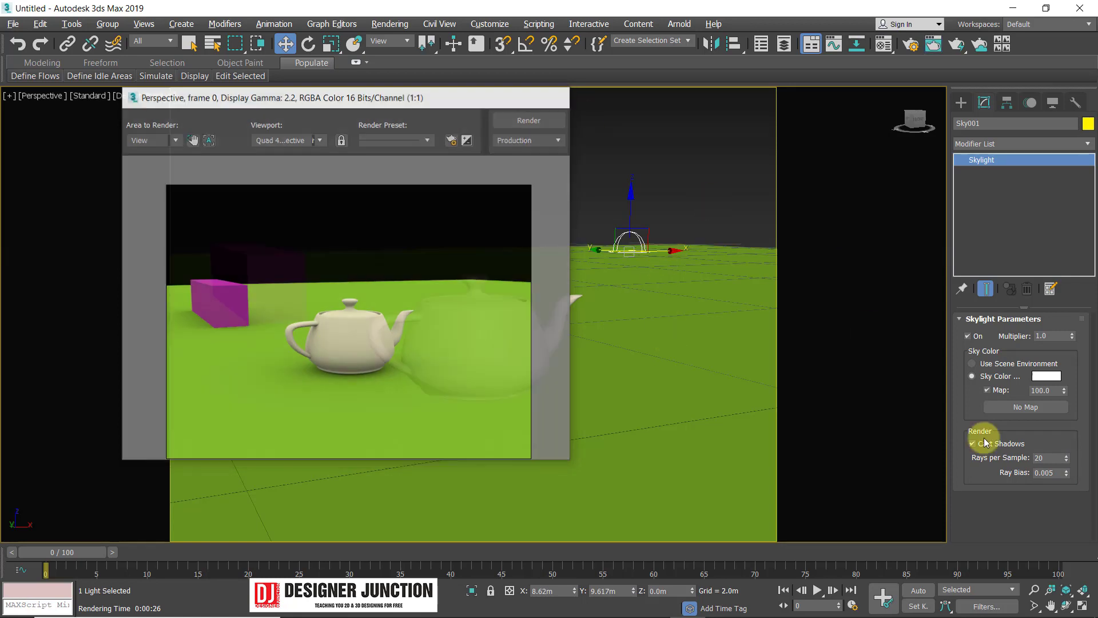
Reframe the Perspective view and render it with 20 rays per sample
left_click(1034, 590)
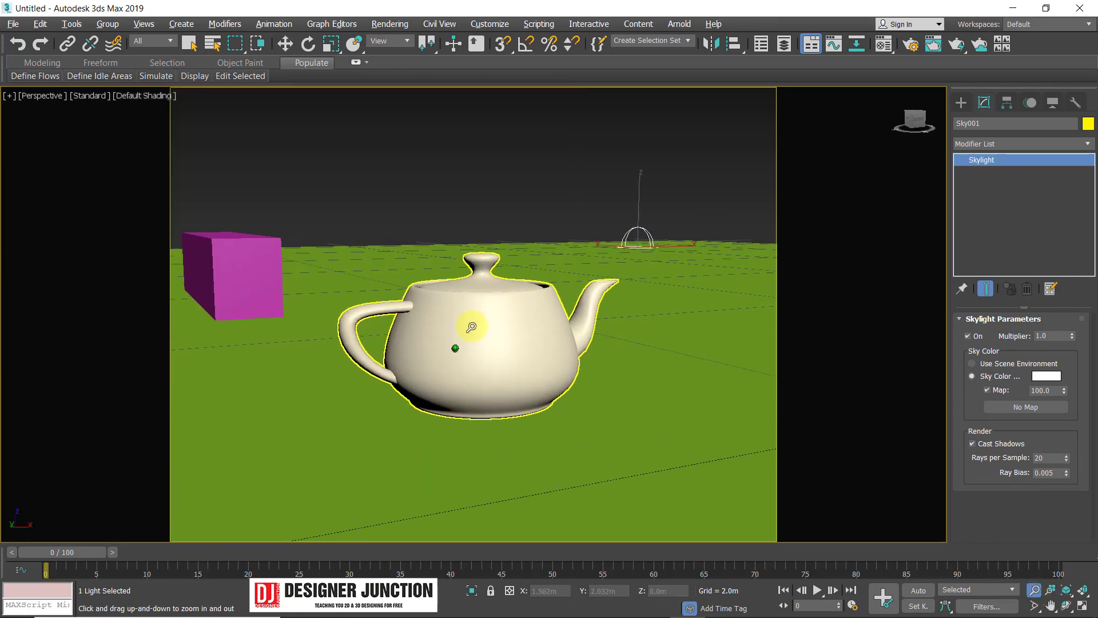
left_click_drag(485, 332, 497, 350)
middle_click_drag(498, 350, 514, 351)
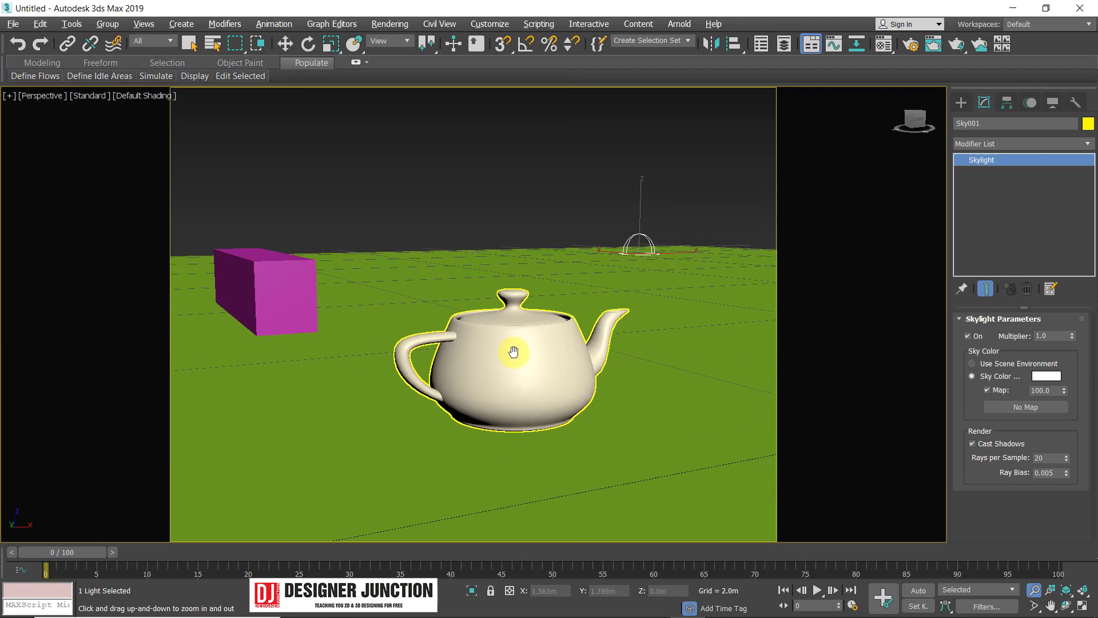
key("w")
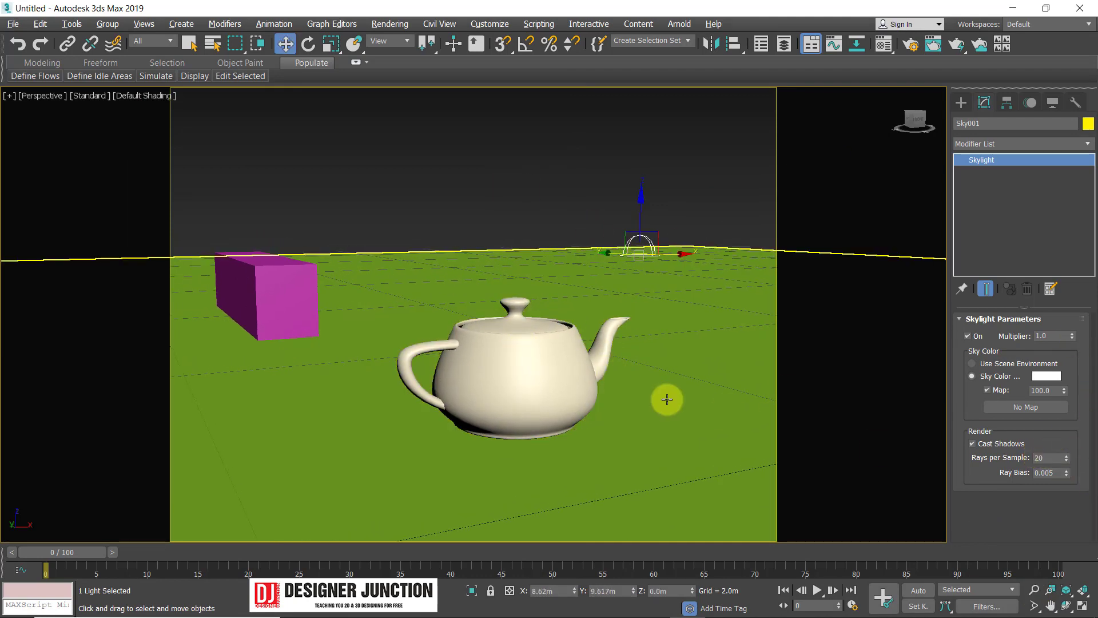
key("shift+q")
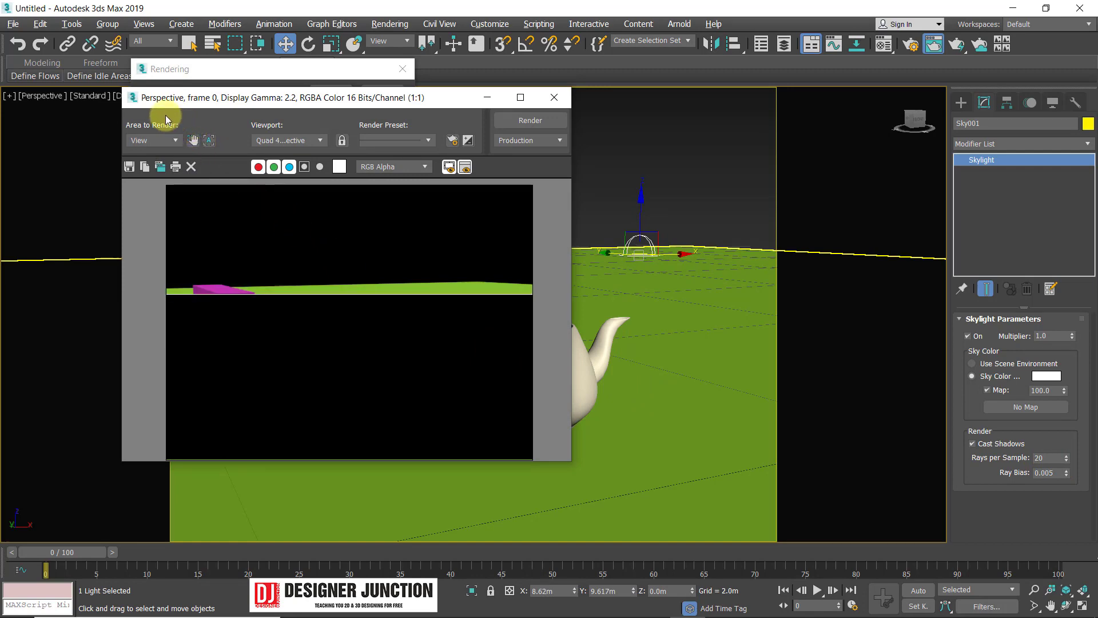
left_click_drag(166, 115, 551, 57)
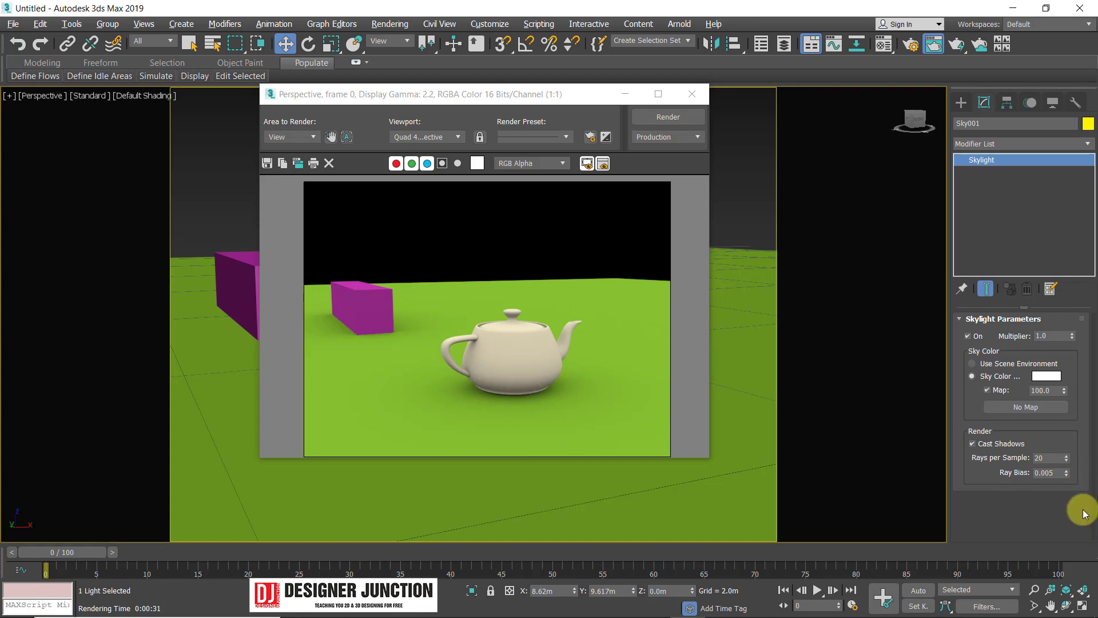
Set the skylight's rays per sample to 50
left_click(1051, 459)
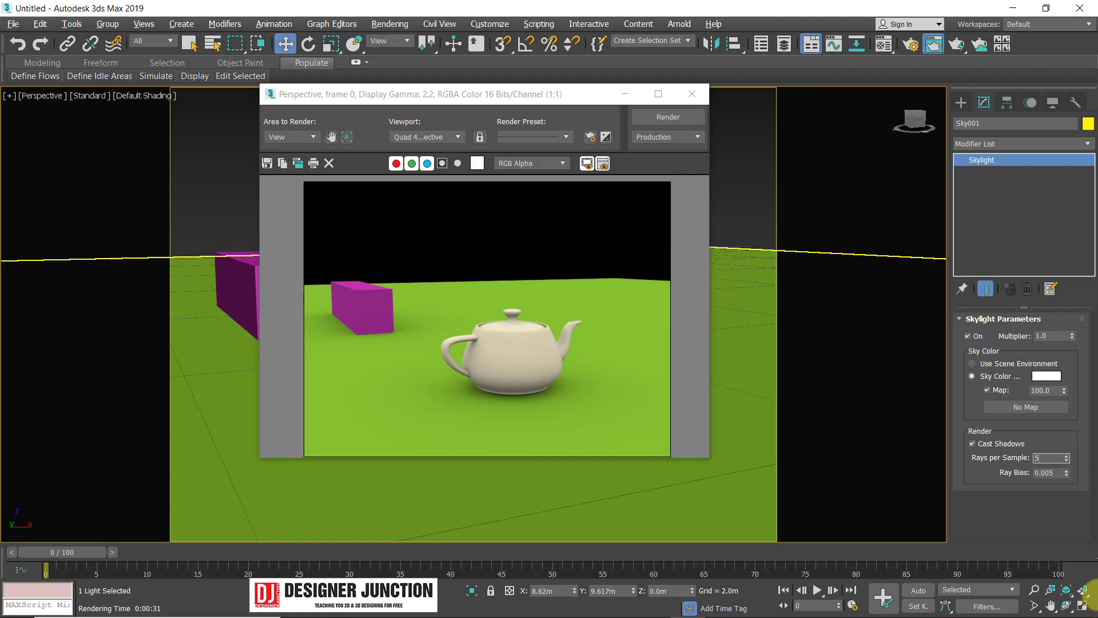
type("50")
left_click(345, 219)
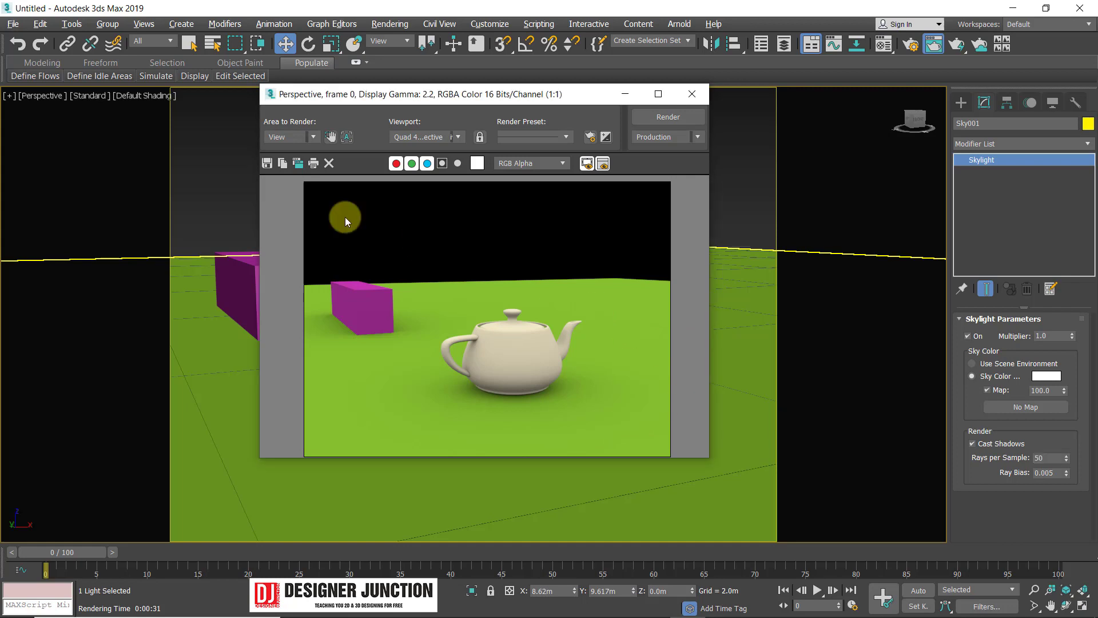
Set Area to Render to Region, fit the region around the teapot's right half, and render it
left_click(279, 140)
left_click(282, 166)
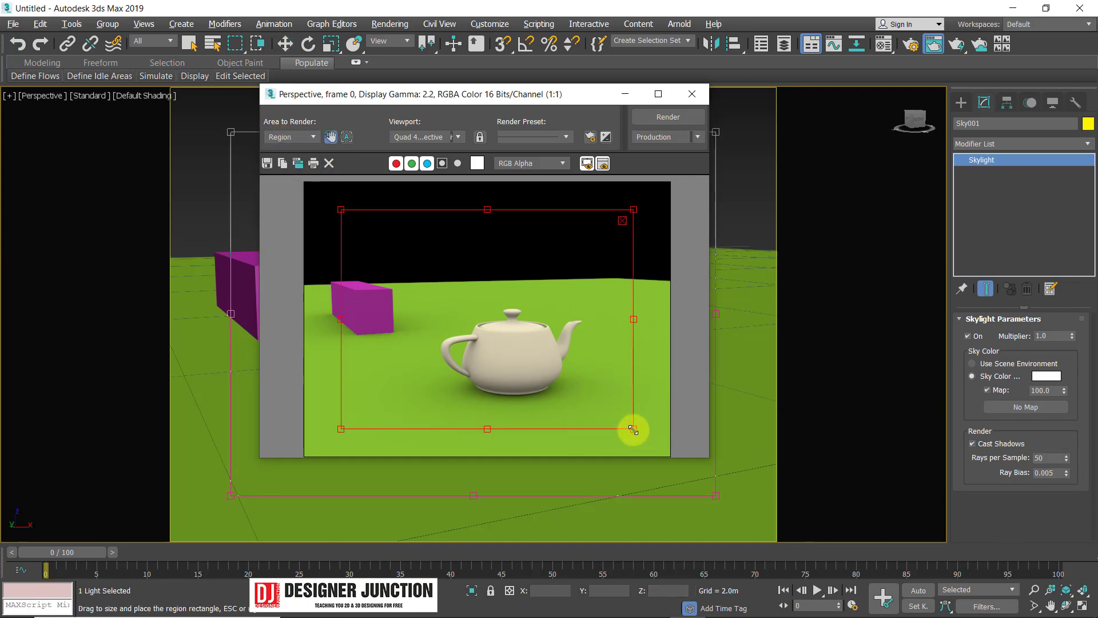
mouse_move(633, 429)
left_mouse_down()
mouse_move(404, 383)
mouse_move(561, 395)
left_mouse_up()
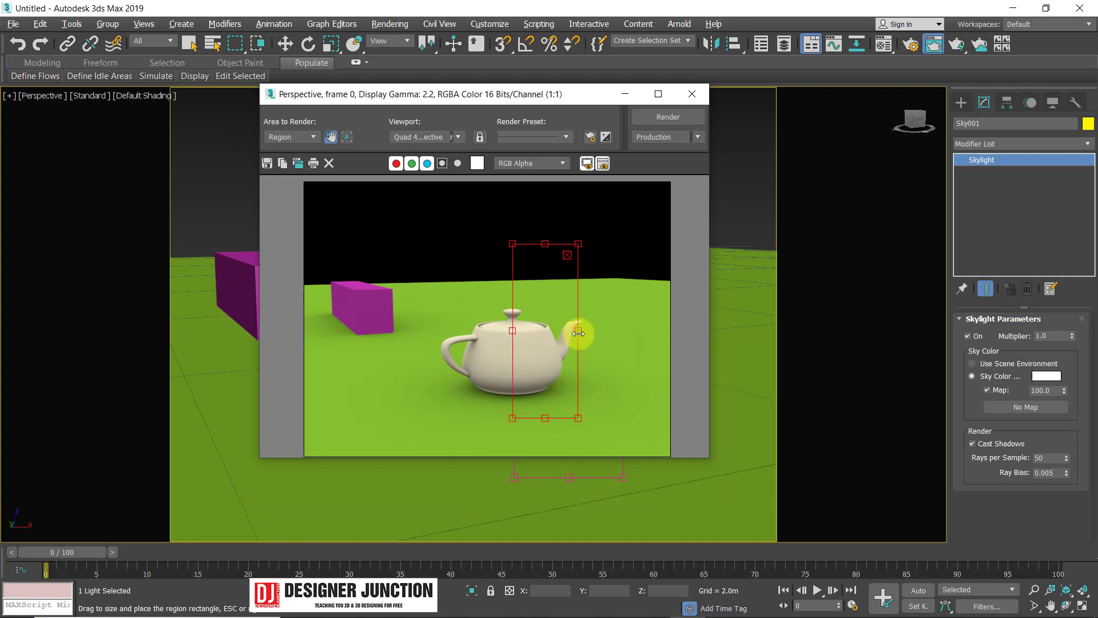
left_click_drag(578, 333, 607, 333)
left_click_drag(608, 244, 608, 292)
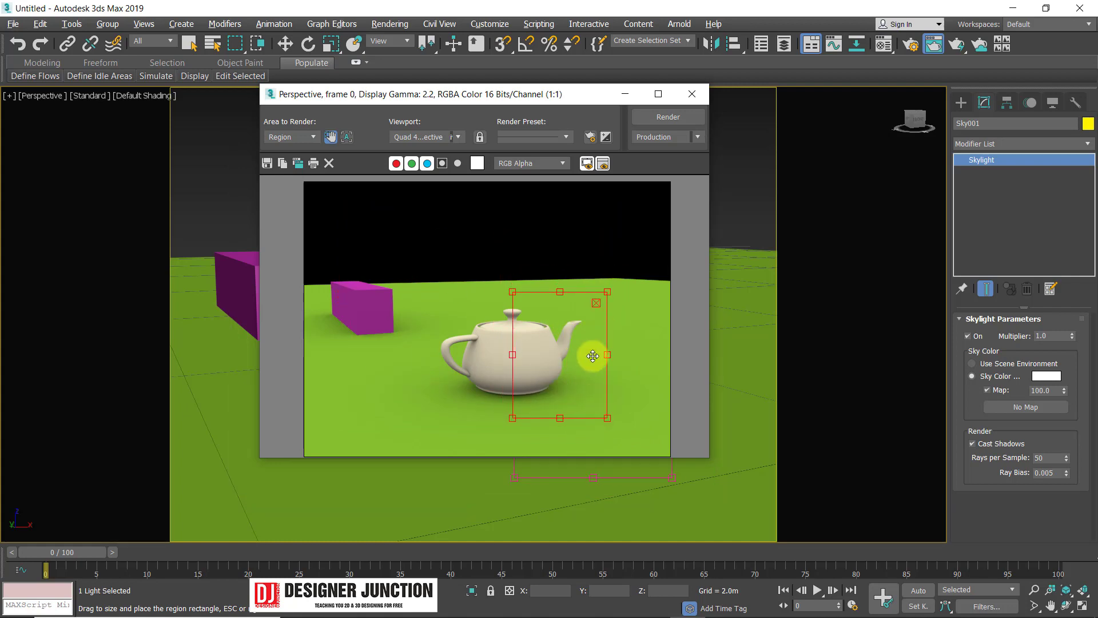
left_click_drag(592, 356, 591, 346)
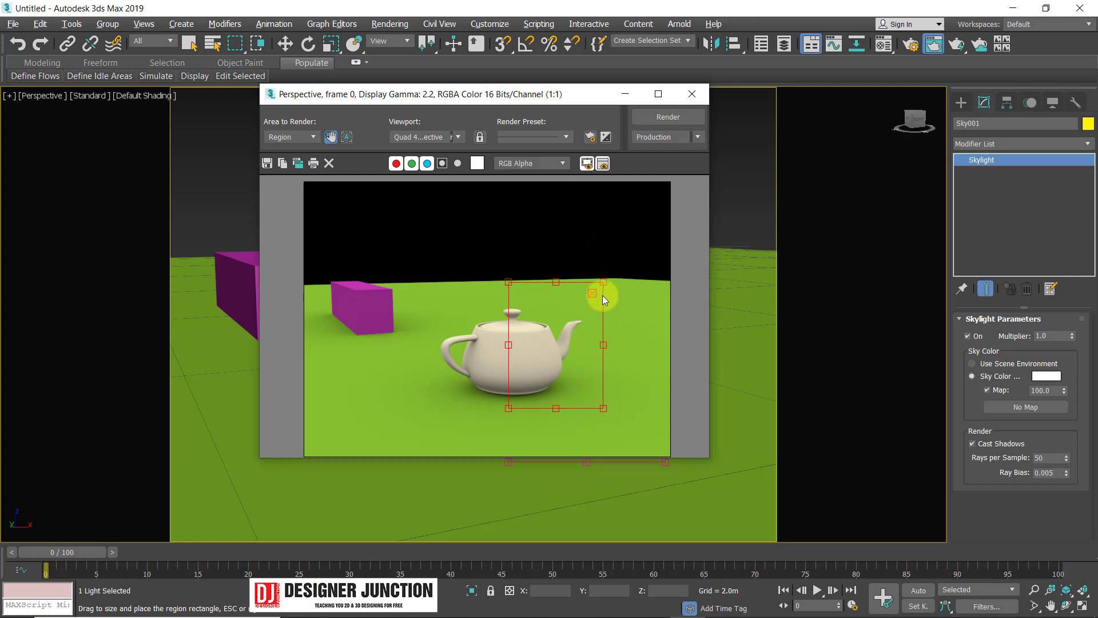
left_click(654, 127)
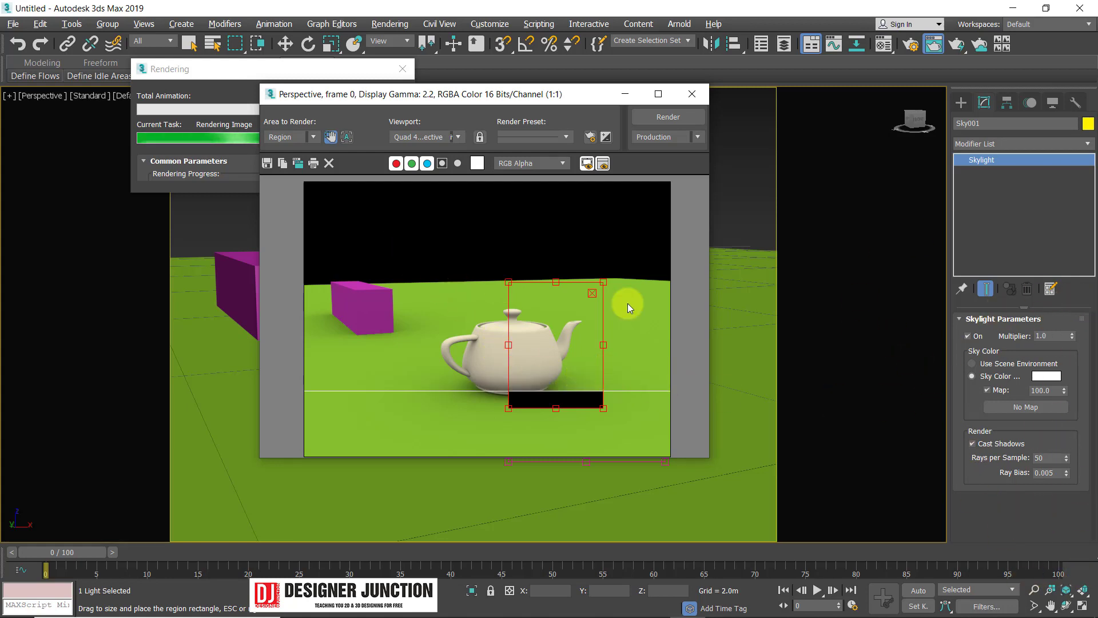
left_click(289, 137)
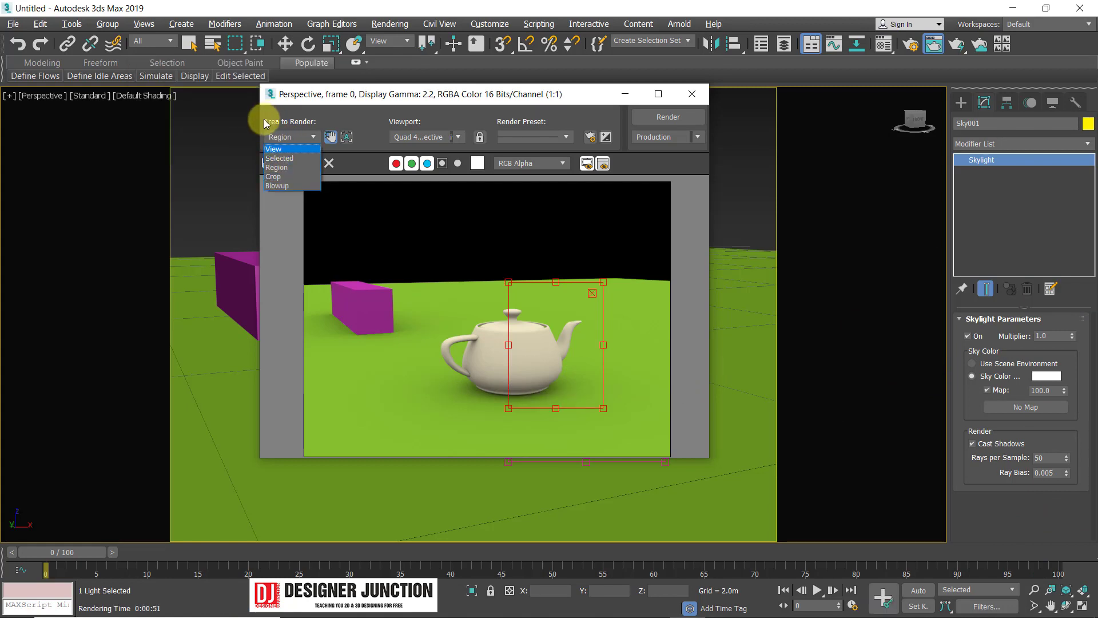
Switch Area to Render back to View and zoom into the rendered frame
left_click(277, 168)
left_click(308, 140)
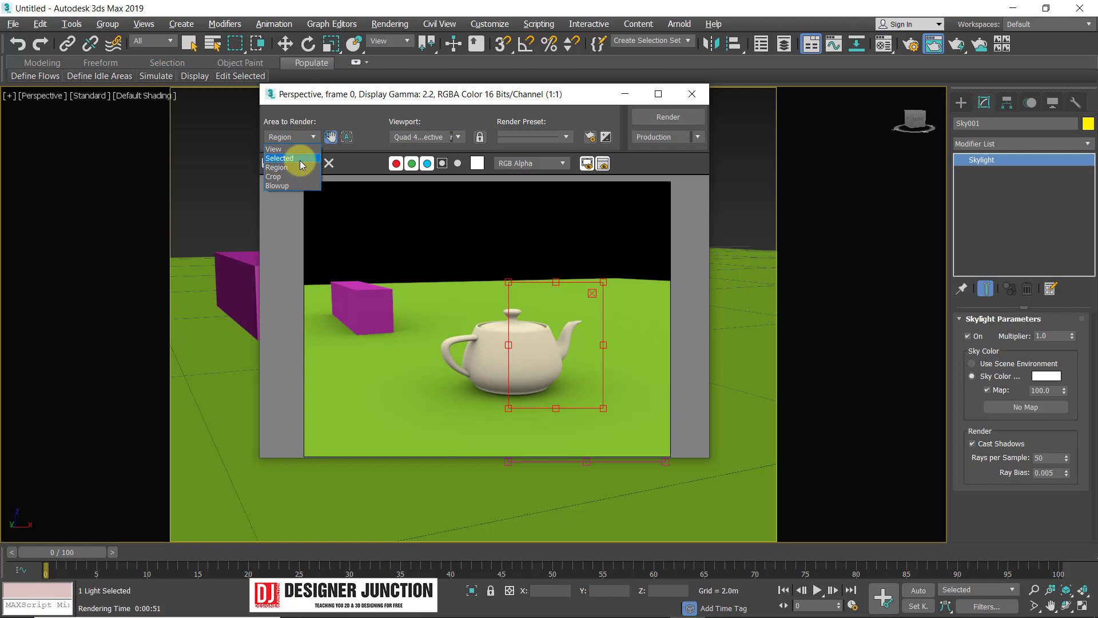
left_click(298, 150)
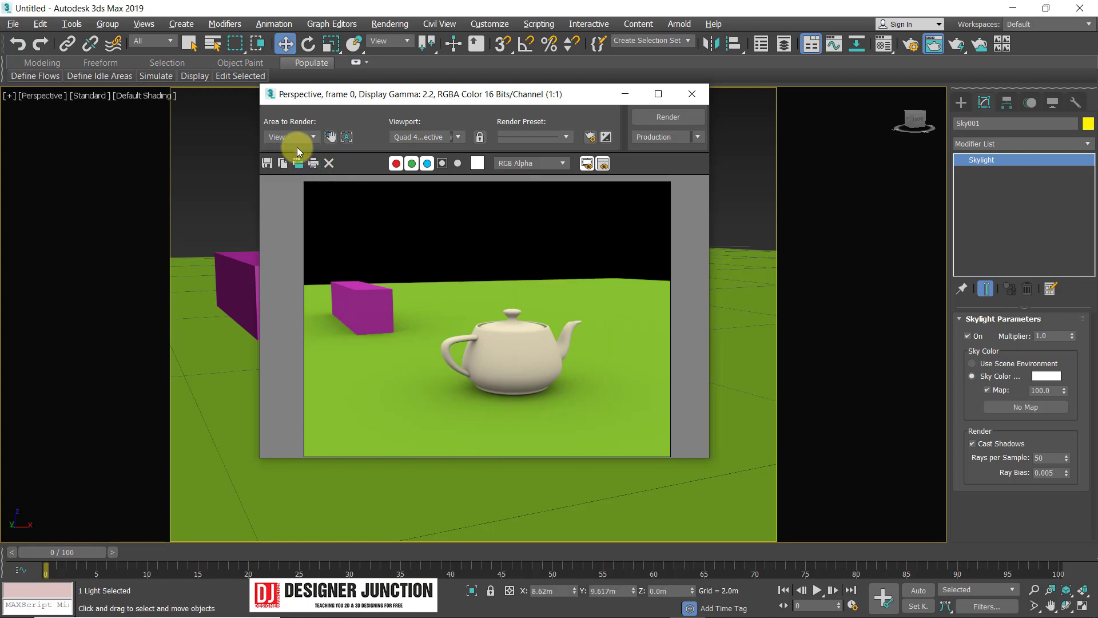
left_click_drag(334, 102, 339, 64)
scroll(582, 351, "up", 1)
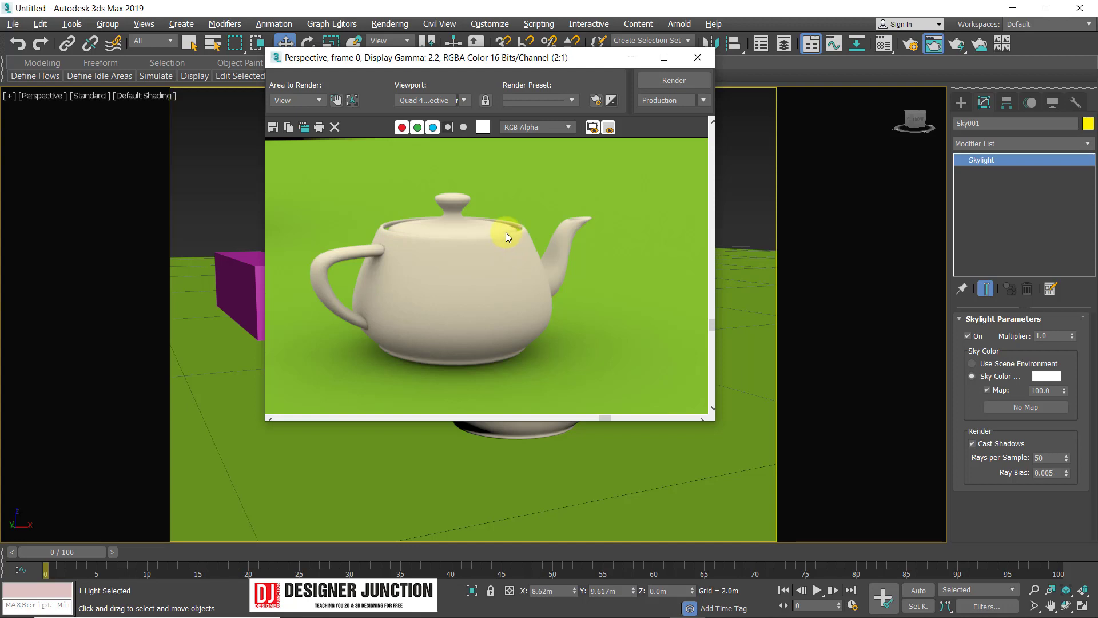
Briefly try Region rendering again, then return Area to Render to View
left_click(297, 100)
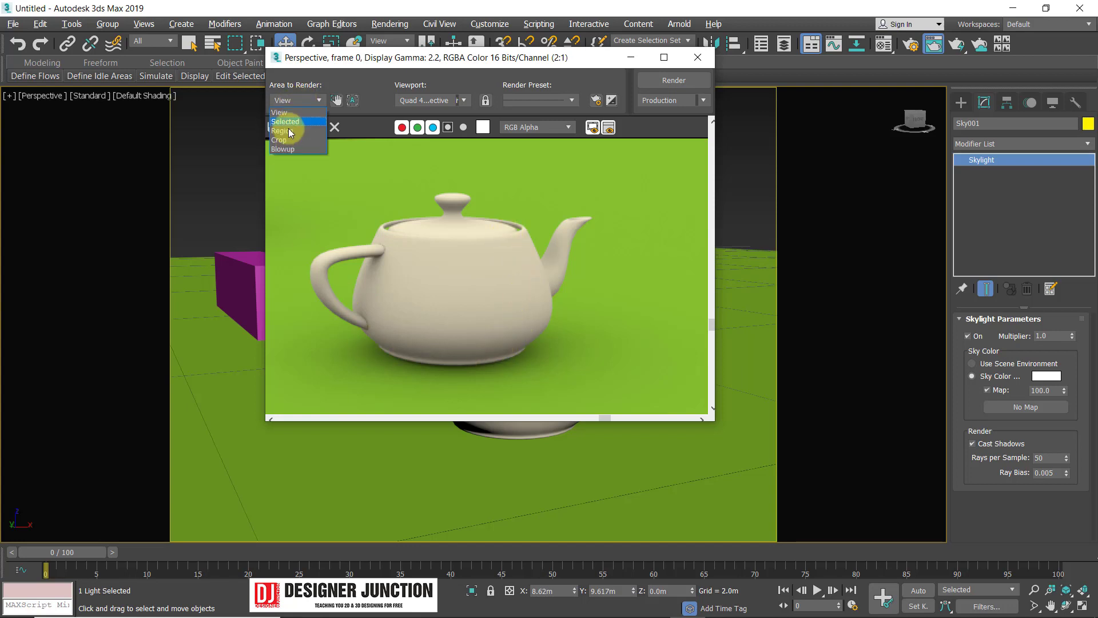
left_click(285, 137)
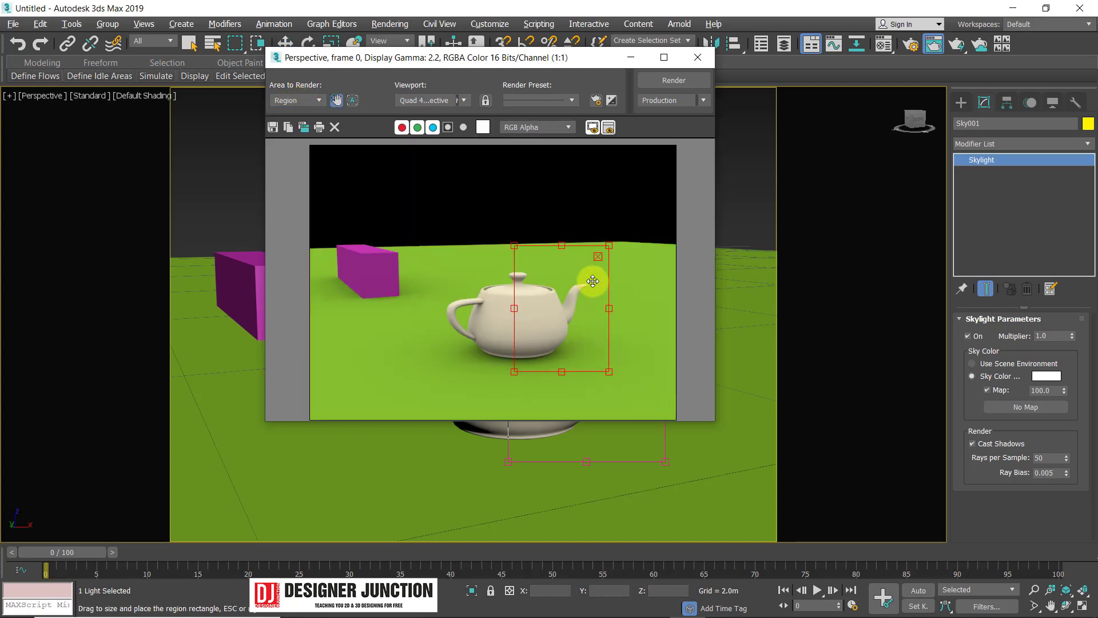
left_click(598, 256)
scroll(554, 347, "up", 1)
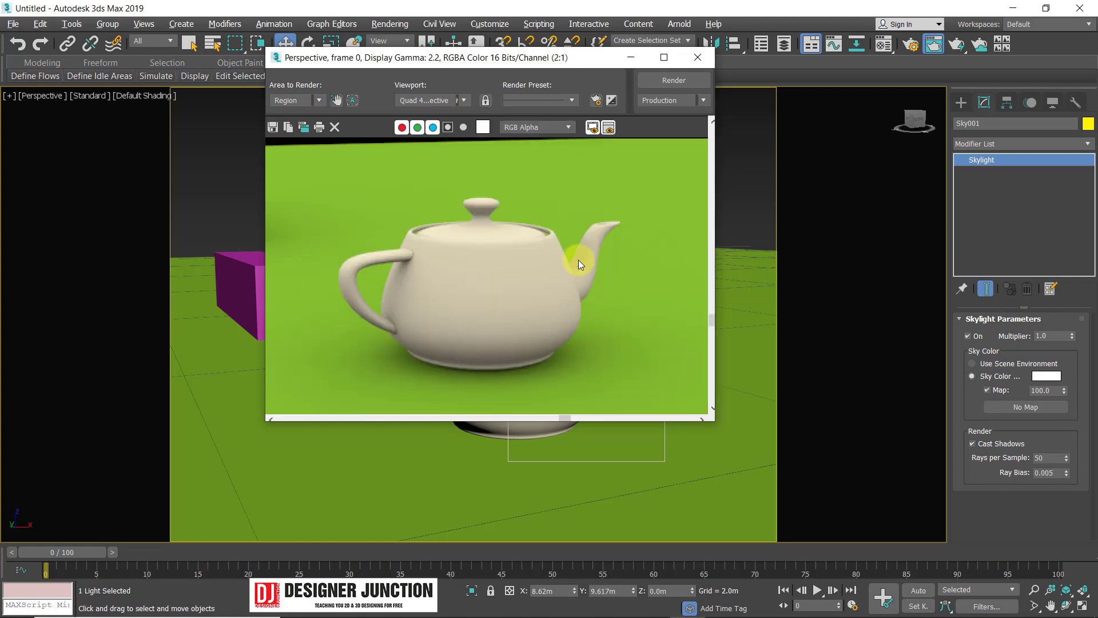
left_click(296, 100)
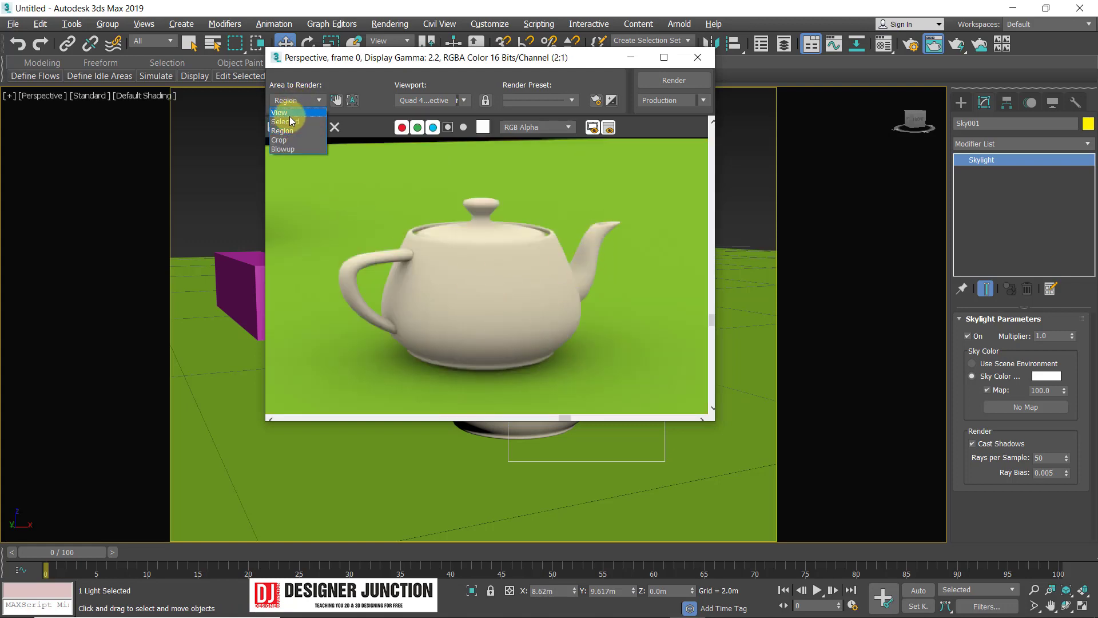
scroll(558, 314, "down", 1)
Lower the skylight's rays per sample to 20 and zoom-check the render
double_click(1035, 457)
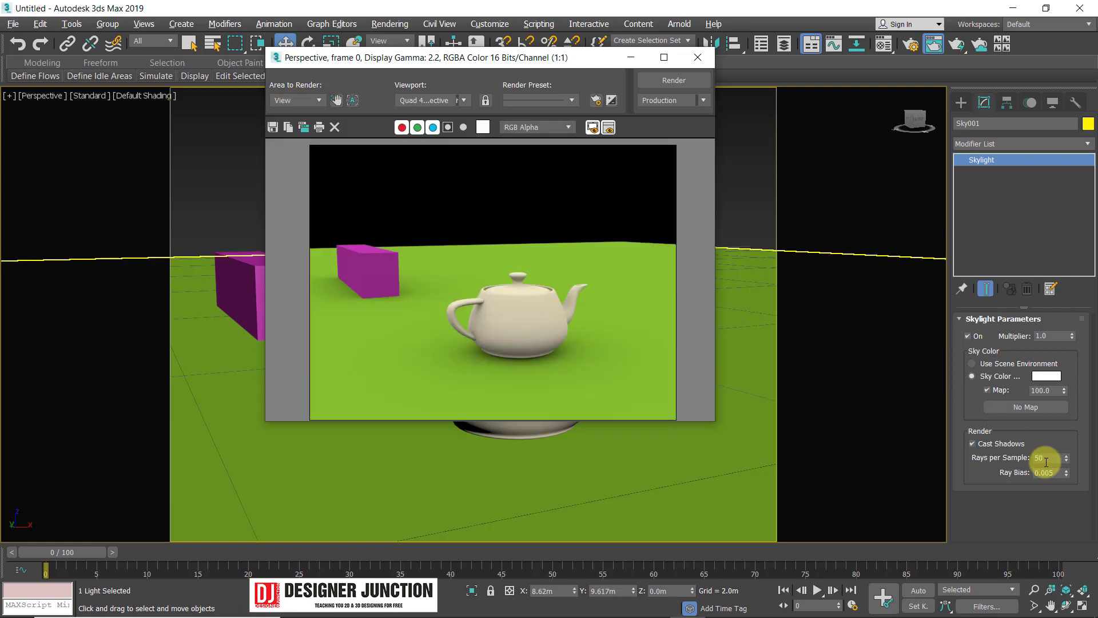
type("2")
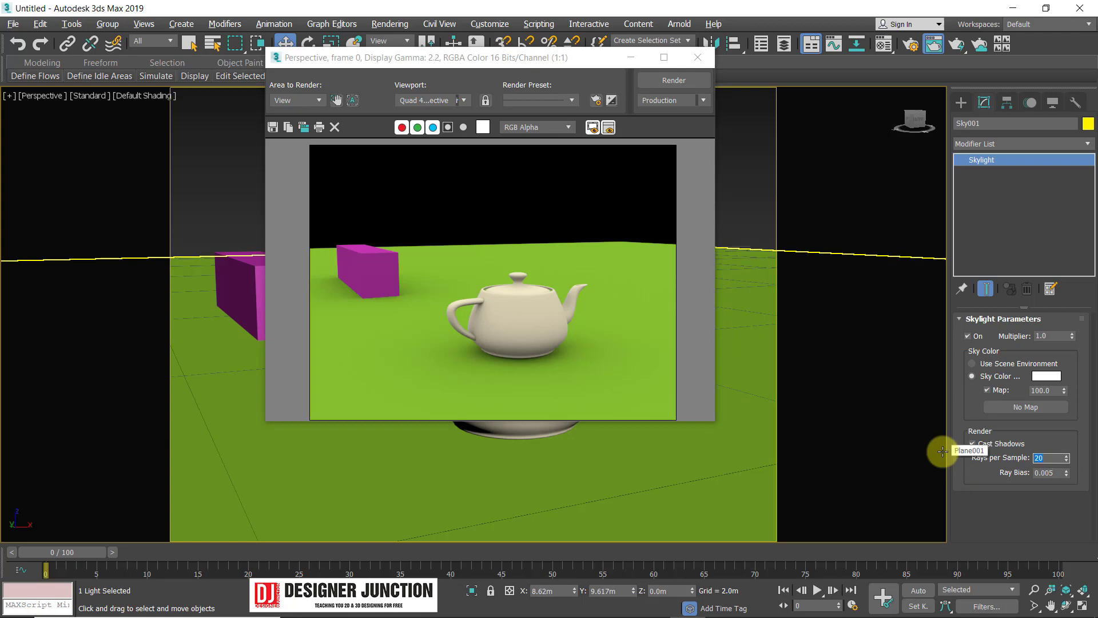
left_click(460, 399)
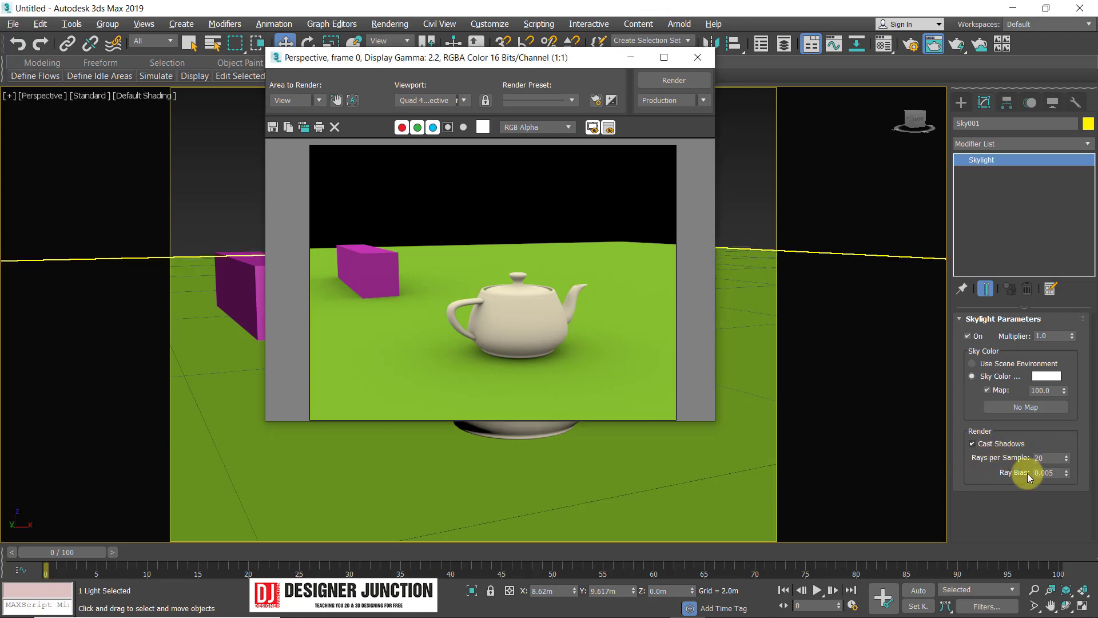
scroll(503, 292, "up", 1)
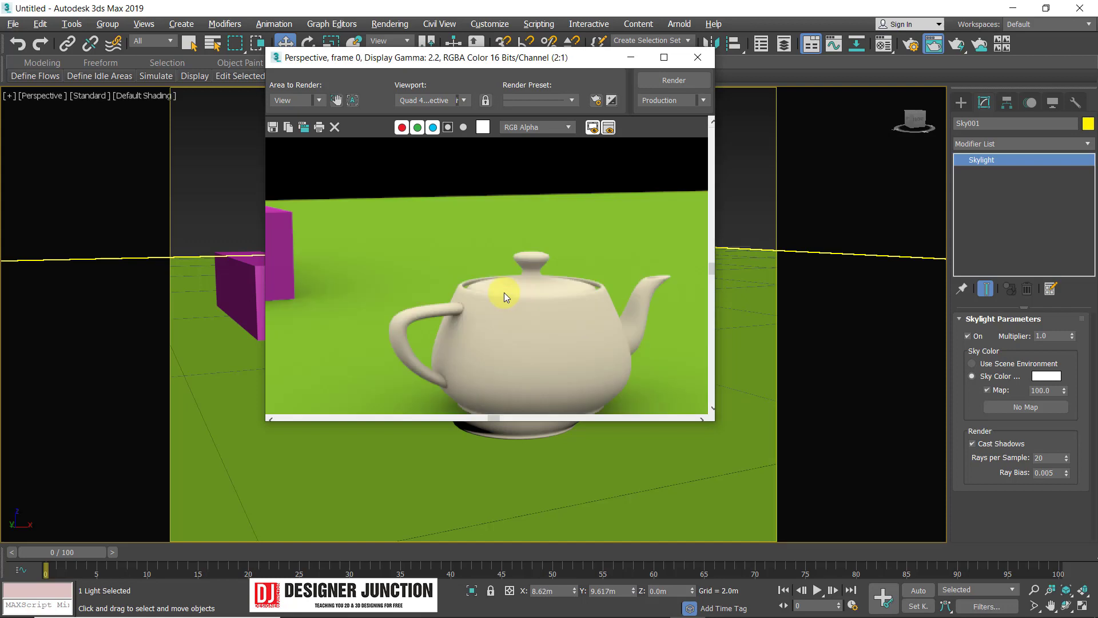
scroll(616, 322, "up", 1)
scroll(616, 320, "down", 1)
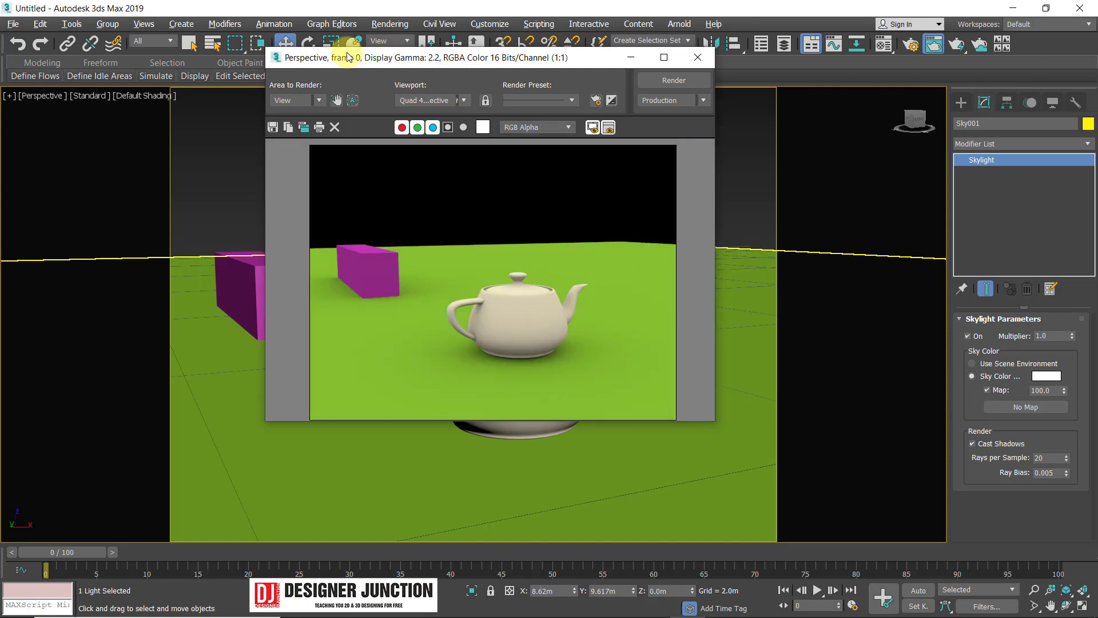
Close the rendered frame window and set the skylight to Use Scene Environment
left_click_drag(349, 57, 341, 101)
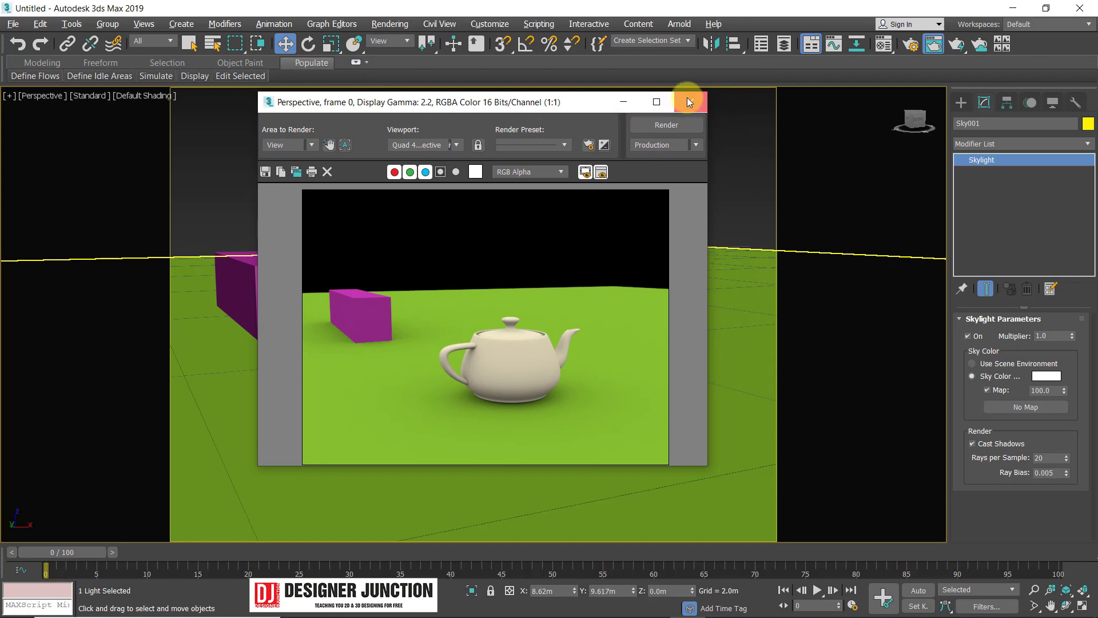
left_click(687, 102)
left_click(982, 365)
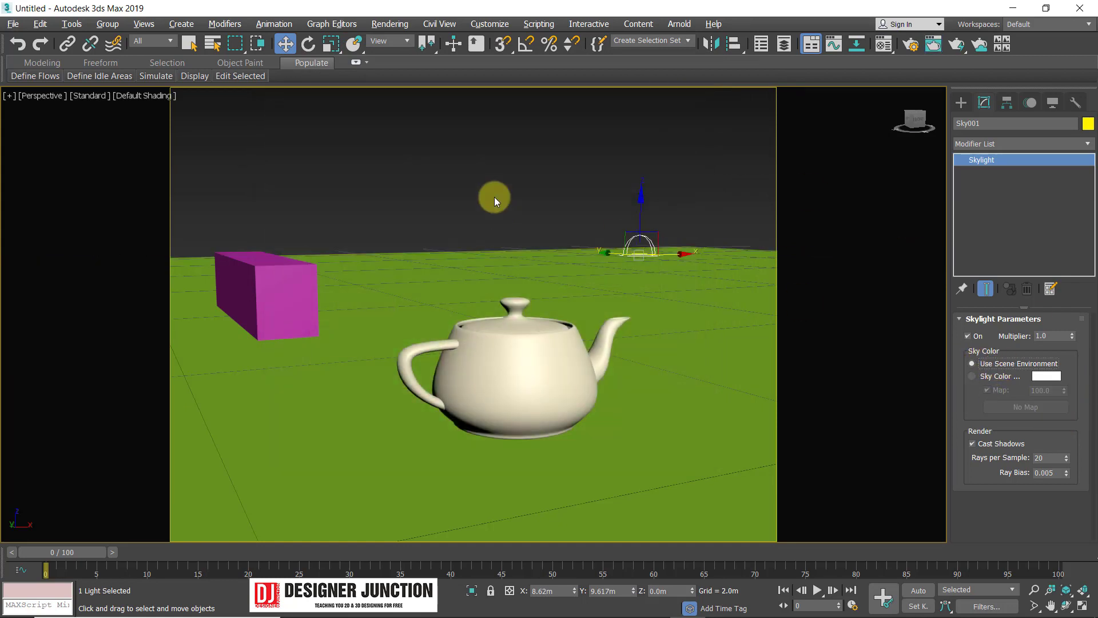
Select the skylight and render the scene
left_click(458, 177)
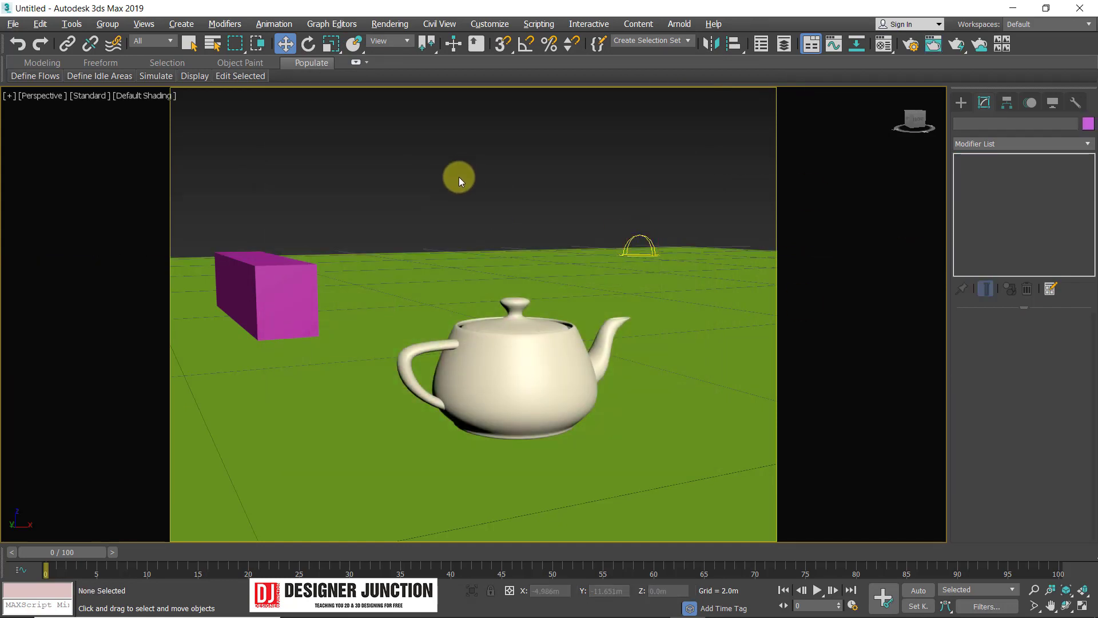
left_click(639, 235)
key("shift+q")
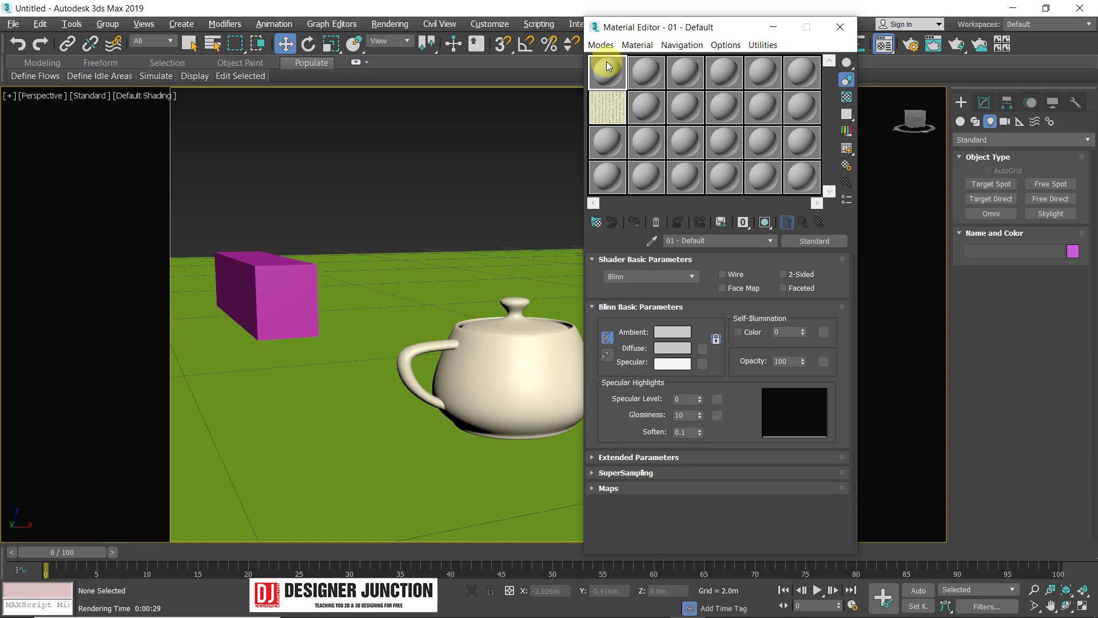
Assign a VRayHDRI map to a Material Editor sample slot
left_click(808, 241)
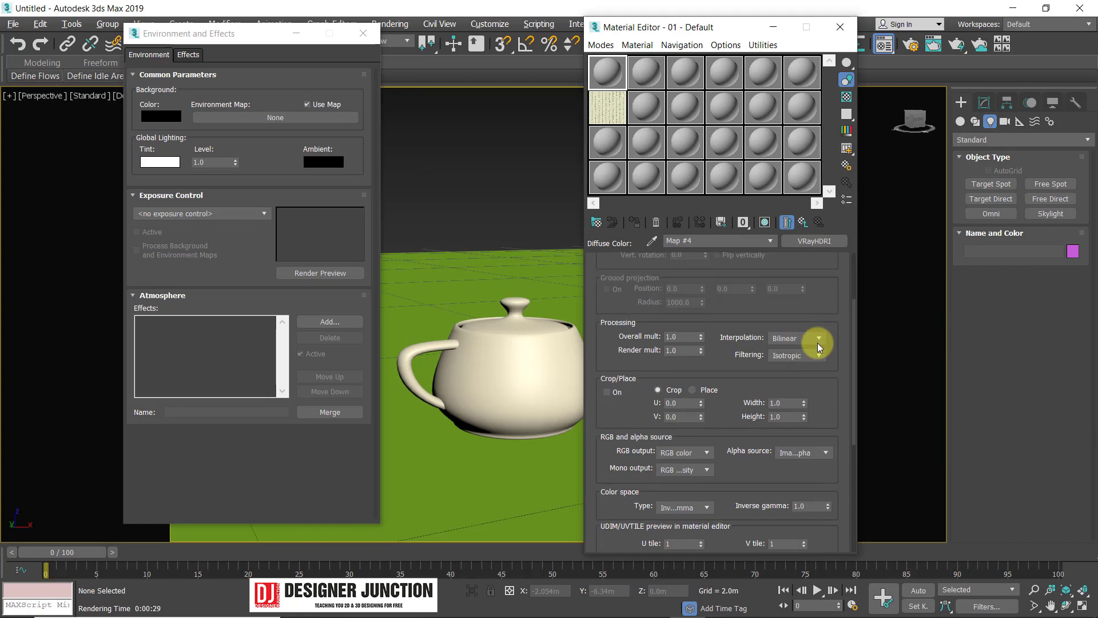
scroll(817, 342, "up", 3)
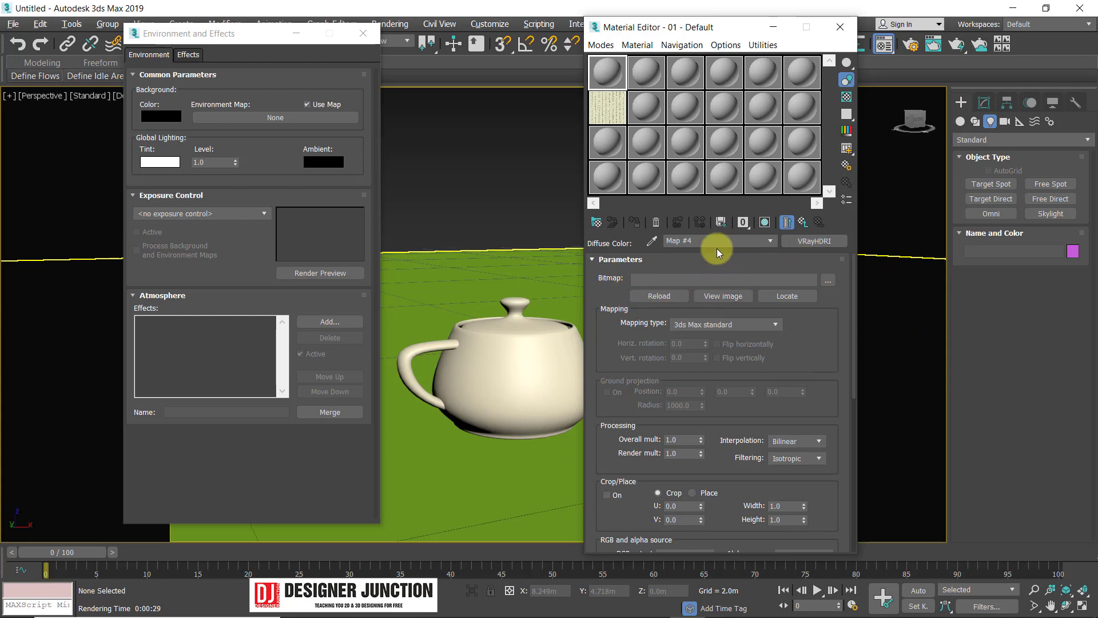
left_click(828, 280)
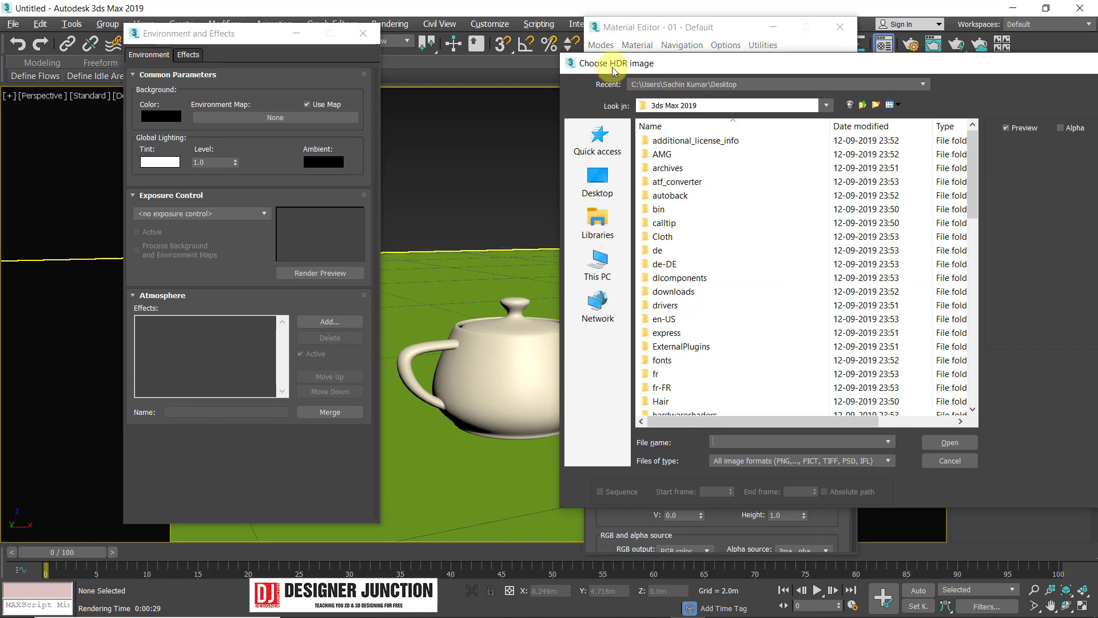
Load Halle_01.hdr from the HDRI folder into the VRayHDRI map
left_click_drag(606, 63, 334, 30)
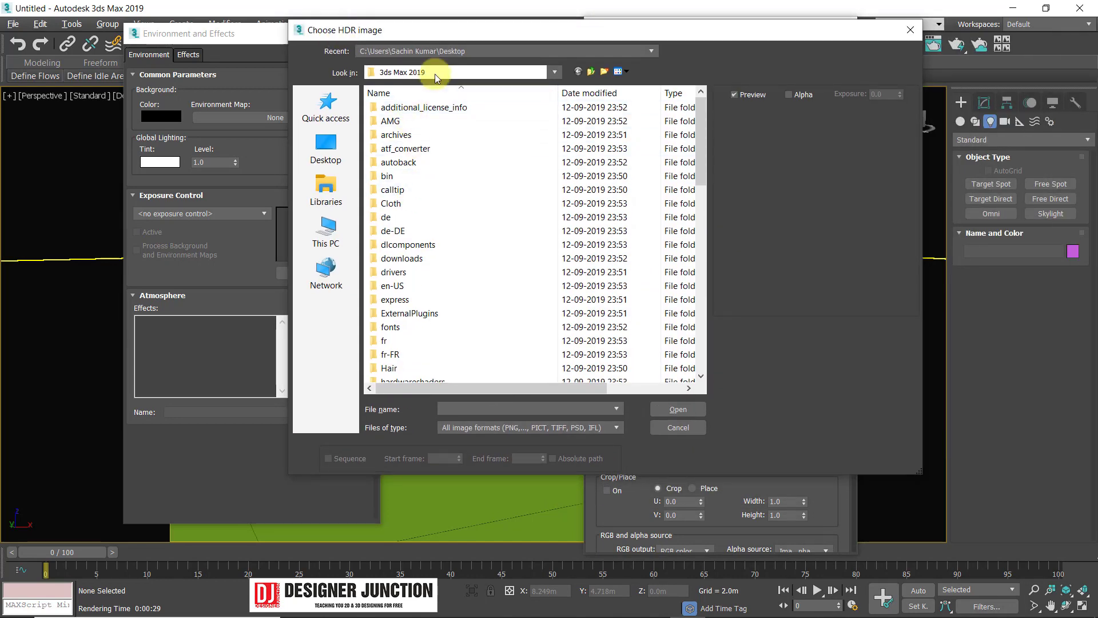
left_click(434, 72)
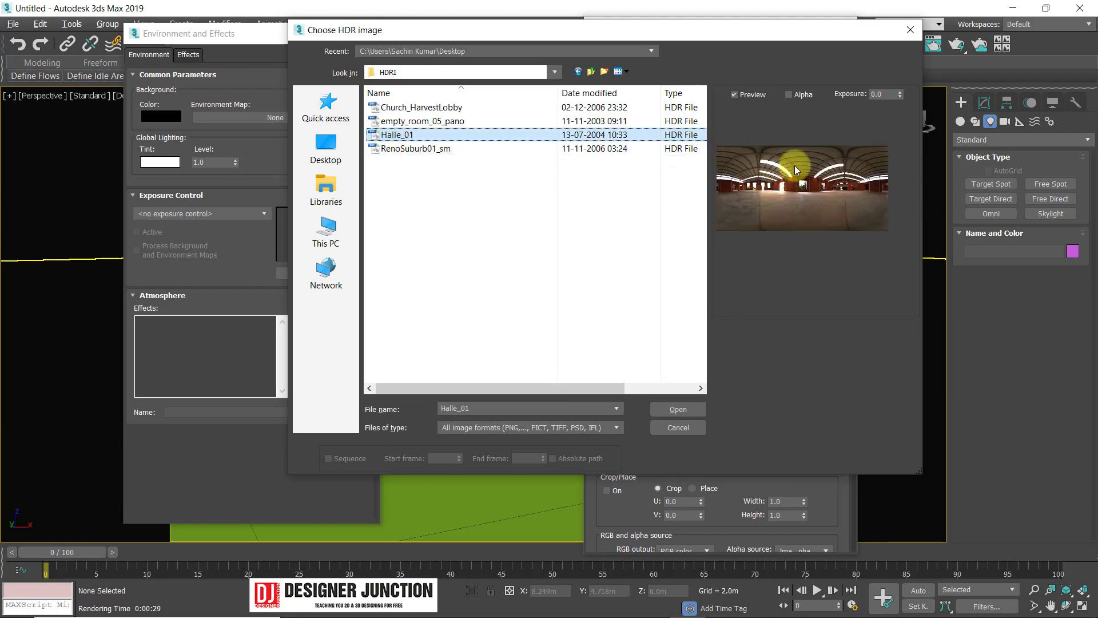
double_click(399, 138)
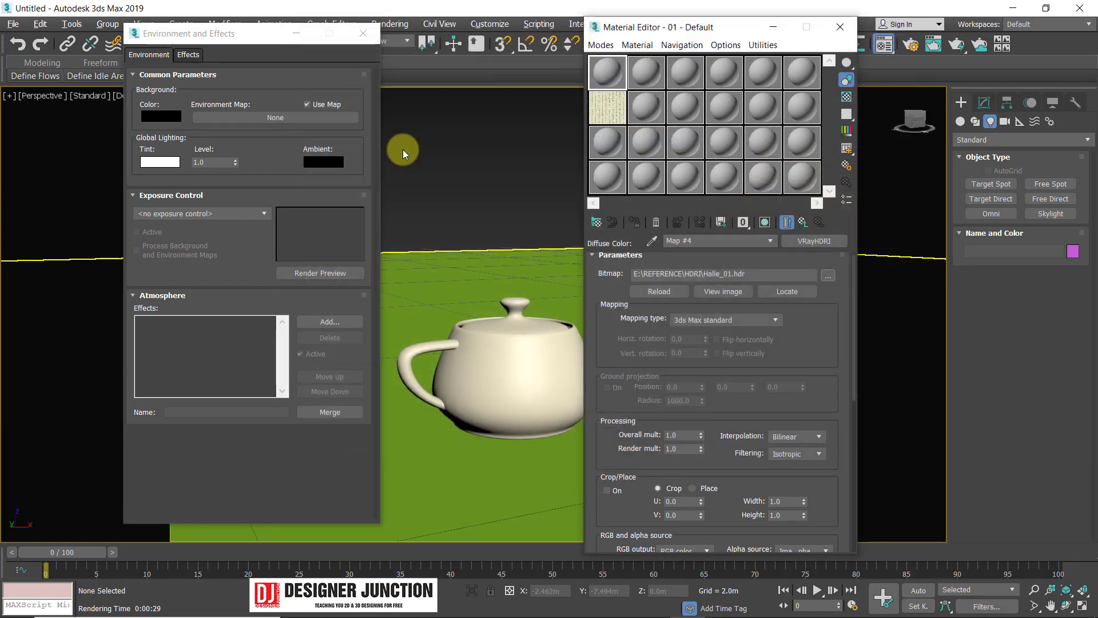
Instance the HDRI map as the Environment Map, close the editors, and deselect the skylight
mouse_move(276, 156)
left_mouse_down()
mouse_move(262, 115)
mouse_move(271, 117)
left_mouse_up()
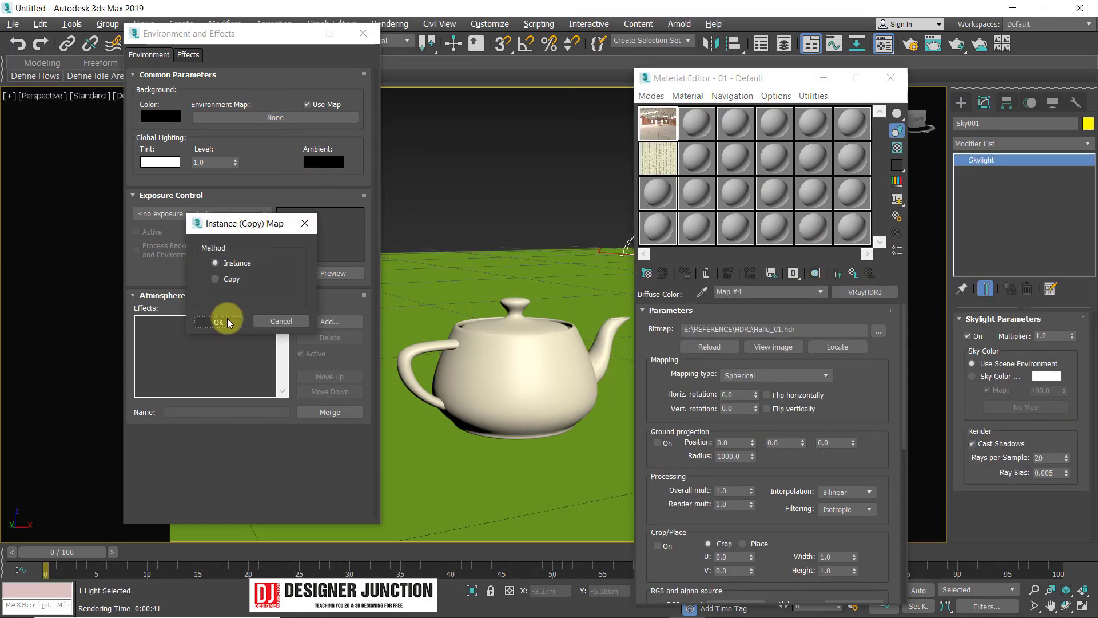
left_click(227, 320)
left_click(377, 34)
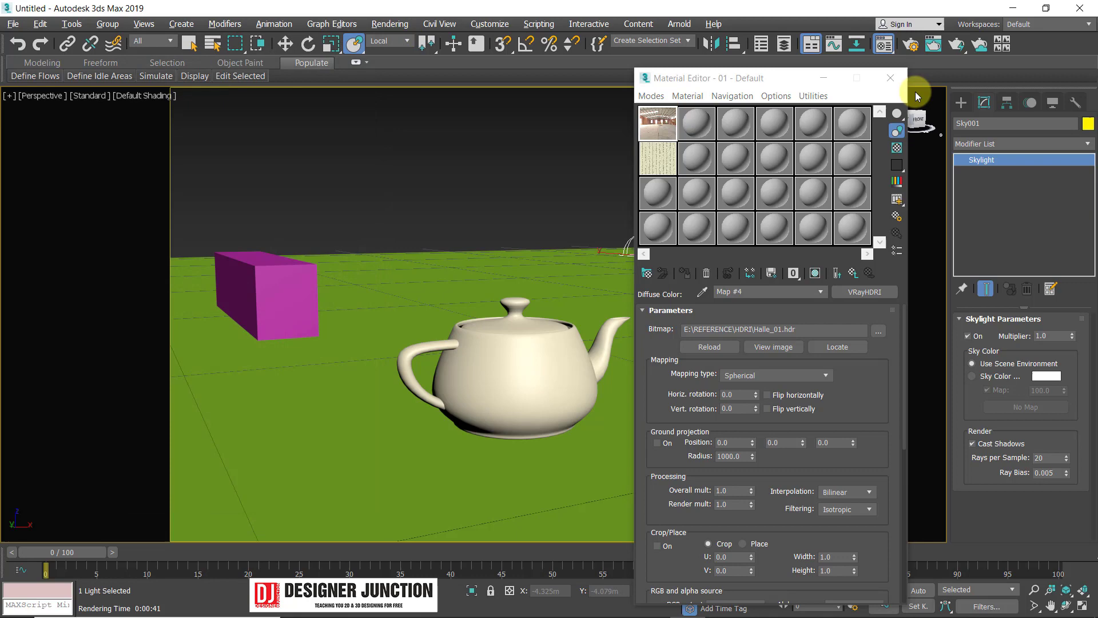
left_click(890, 77)
left_click(638, 284)
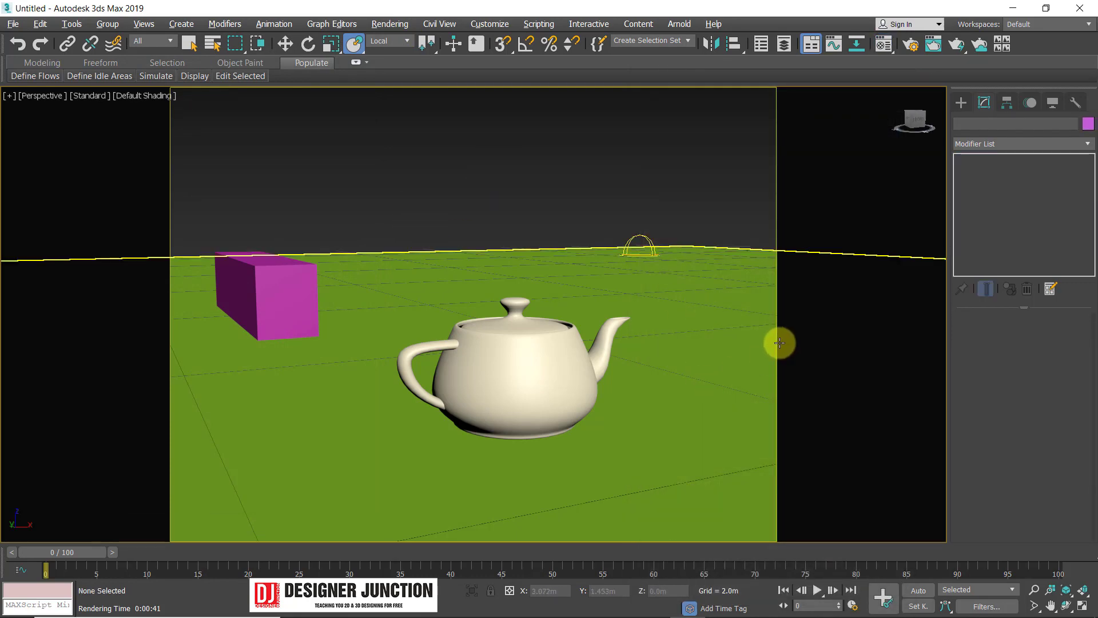
Start a render, then cancel it and close the rendered frame window
key("shift+q")
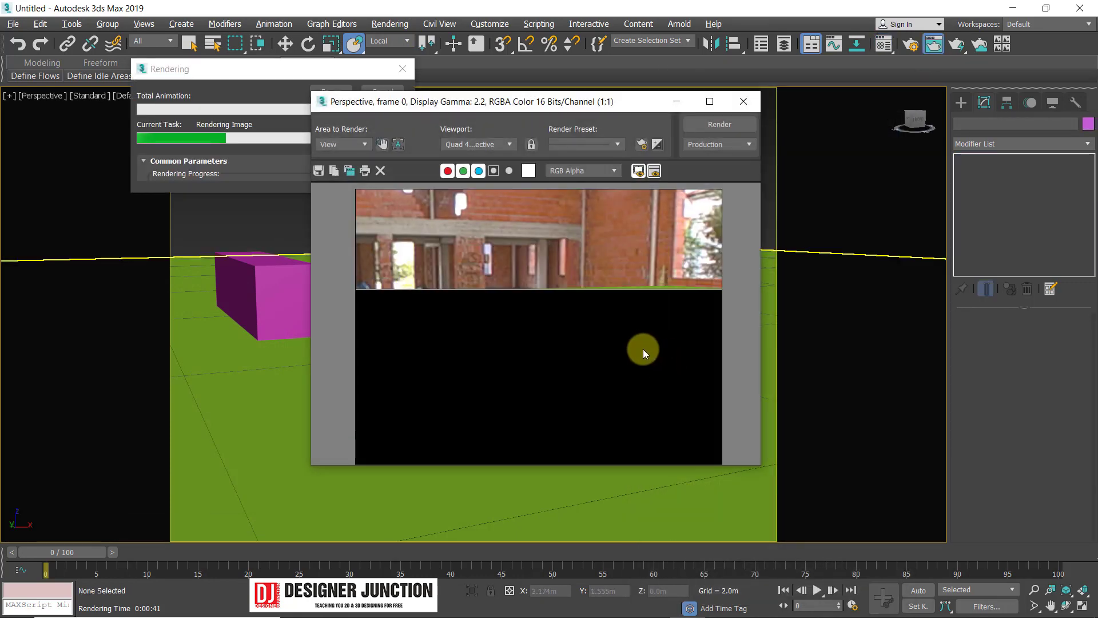
left_click(404, 71)
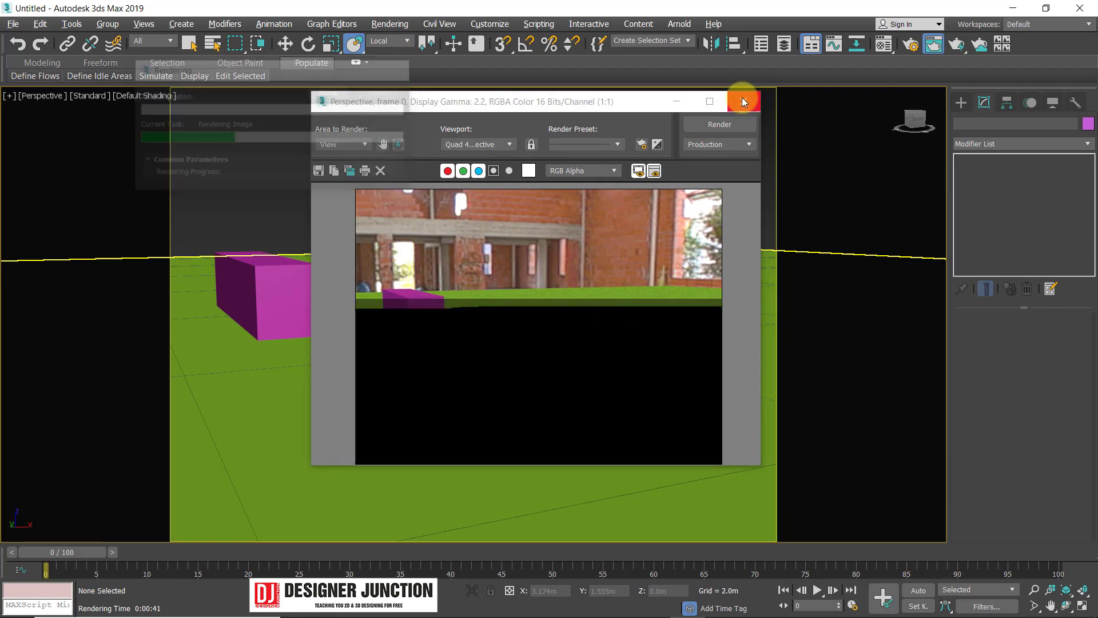
left_click(742, 102)
Zoom, pan and orbit the Perspective view to look down on the teapot and box
scroll(529, 282, "up", 3)
scroll(484, 255, "up", 3)
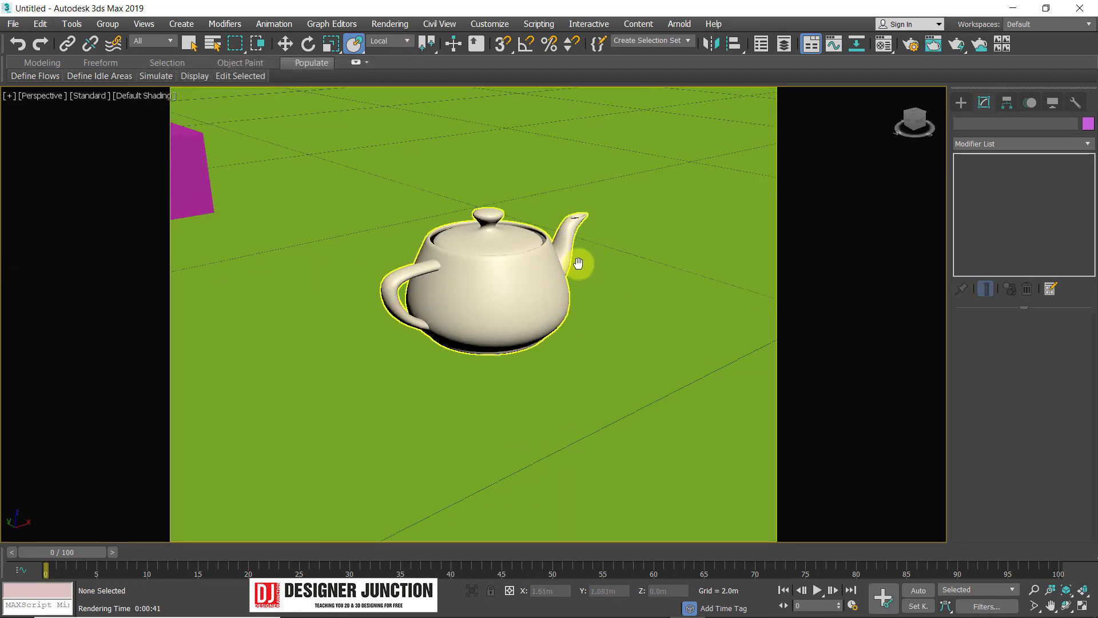
scroll(326, 174, "down", 3)
scroll(343, 176, "down", 3)
mouse_move(343, 177)
middle_mouse_down()
mouse_move(454, 344)
mouse_move(424, 260)
middle_mouse_up()
scroll(457, 300, "up", 3)
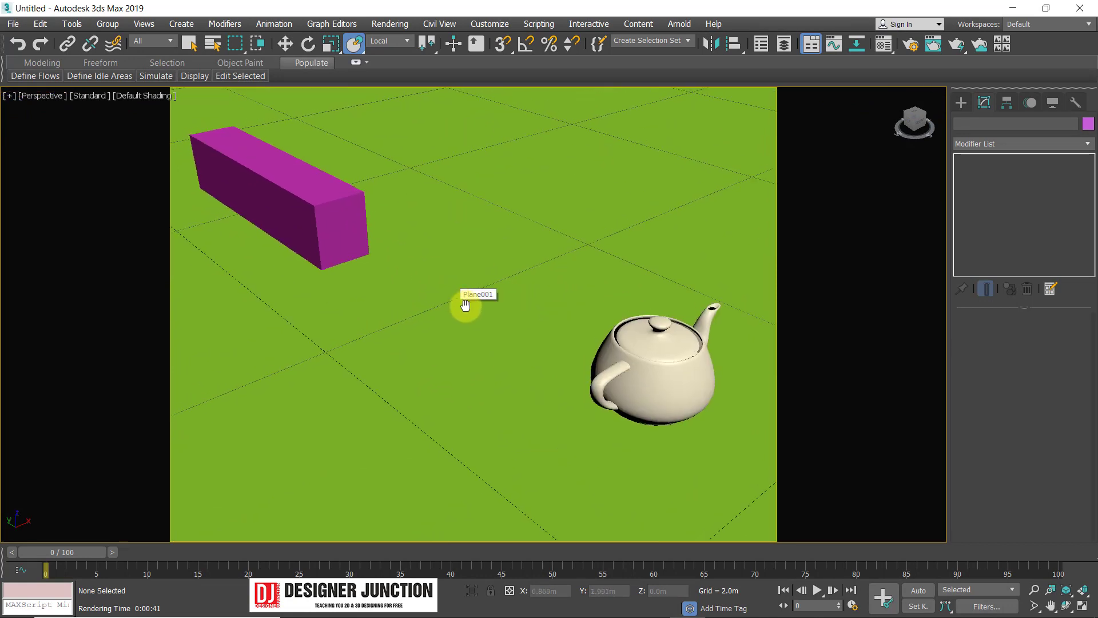
middle_click_drag(466, 306, 458, 311)
scroll(487, 317, "down", 2)
middle_click_drag(520, 327, 500, 338, "alt")
Render the HDRI-lit teapot and box, zoom to inspect, then close the render windows
scroll(514, 338, "up", 4)
key("shift+q")
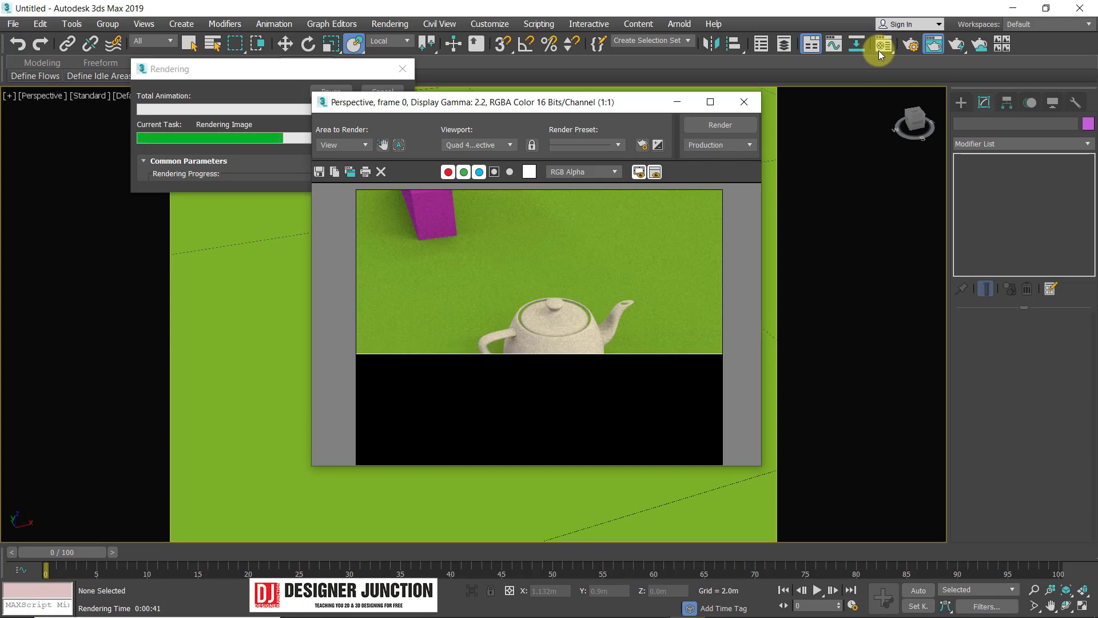
scroll(545, 335, "up", 2)
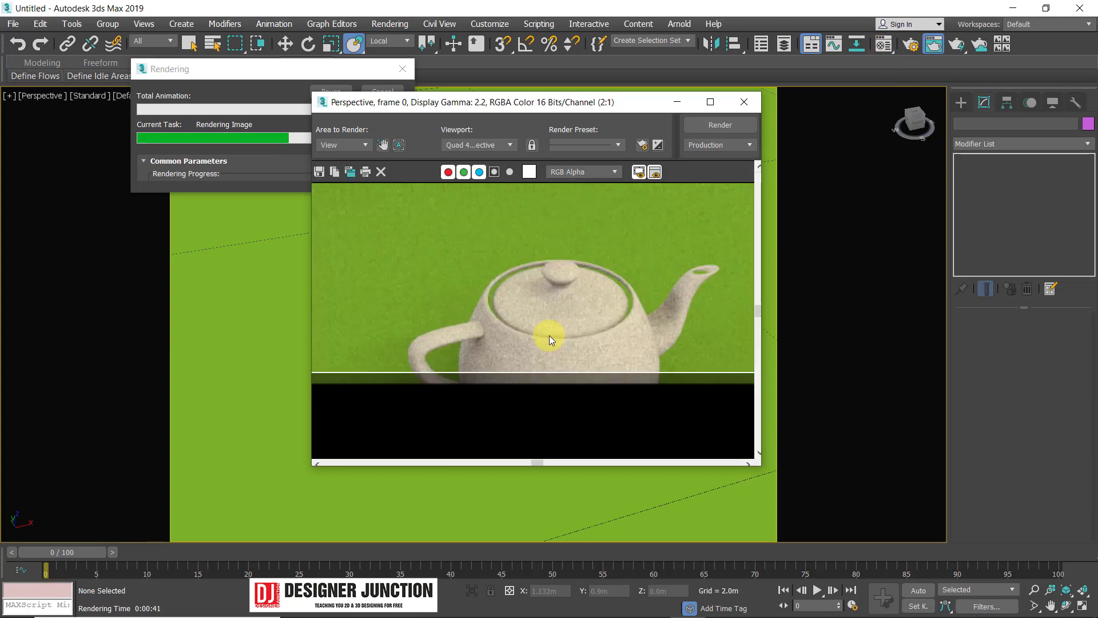
scroll(549, 336, "up", 2)
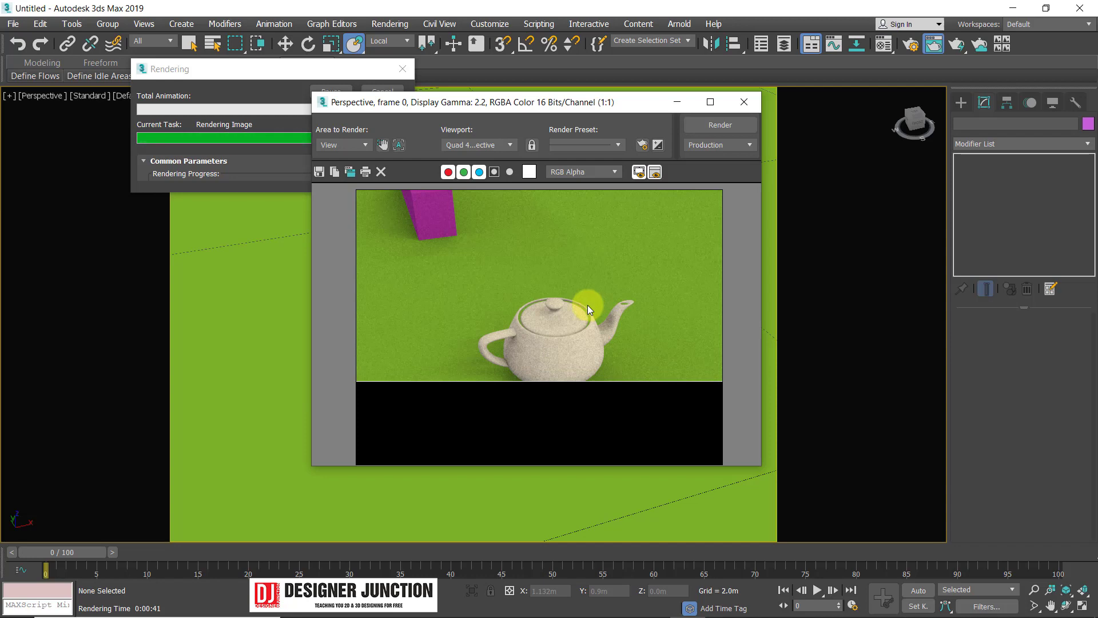
left_click(402, 69)
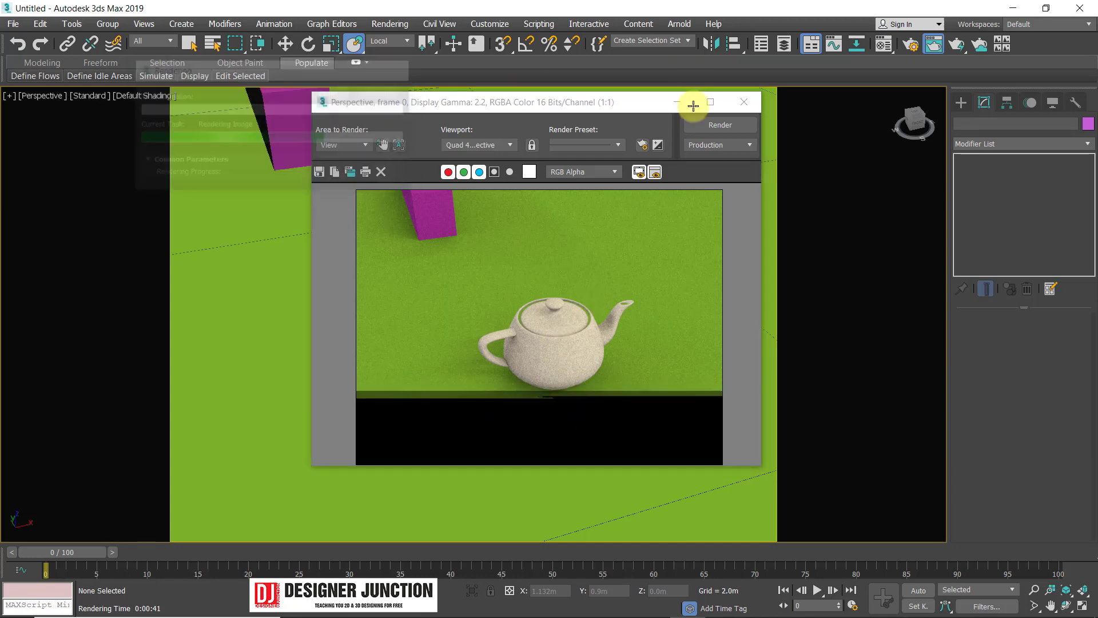
left_click(743, 103)
Switch to four viewports and maximize the Top view
key("alt+w")
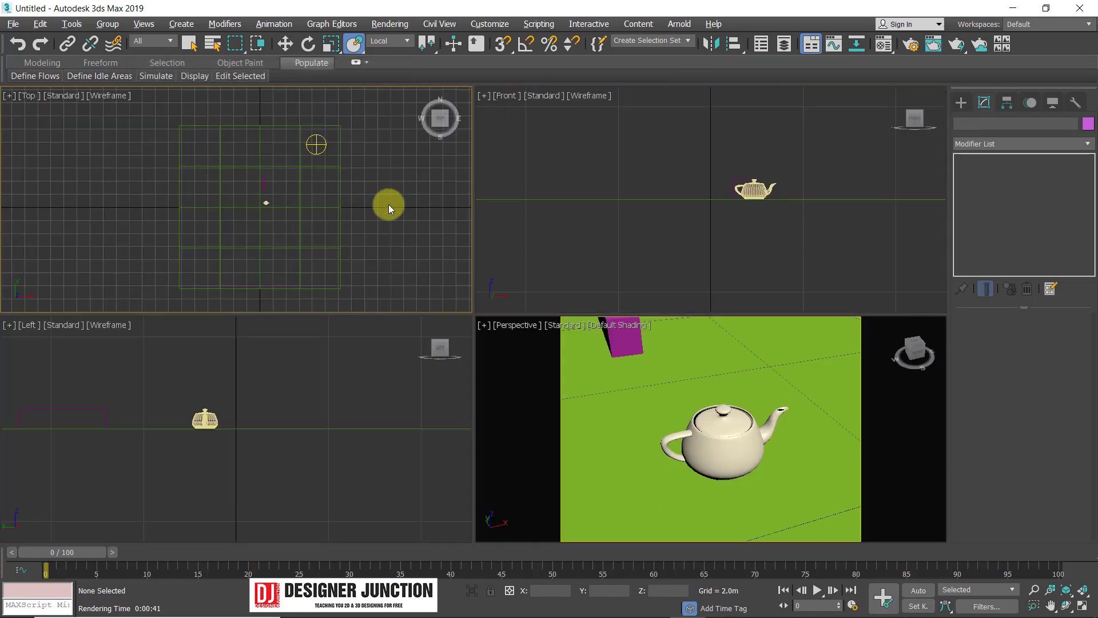
left_click(389, 204)
key("alt+w")
Select Sky001, return to Perspective, switch the skylight off, and render a black frame
left_click(626, 199)
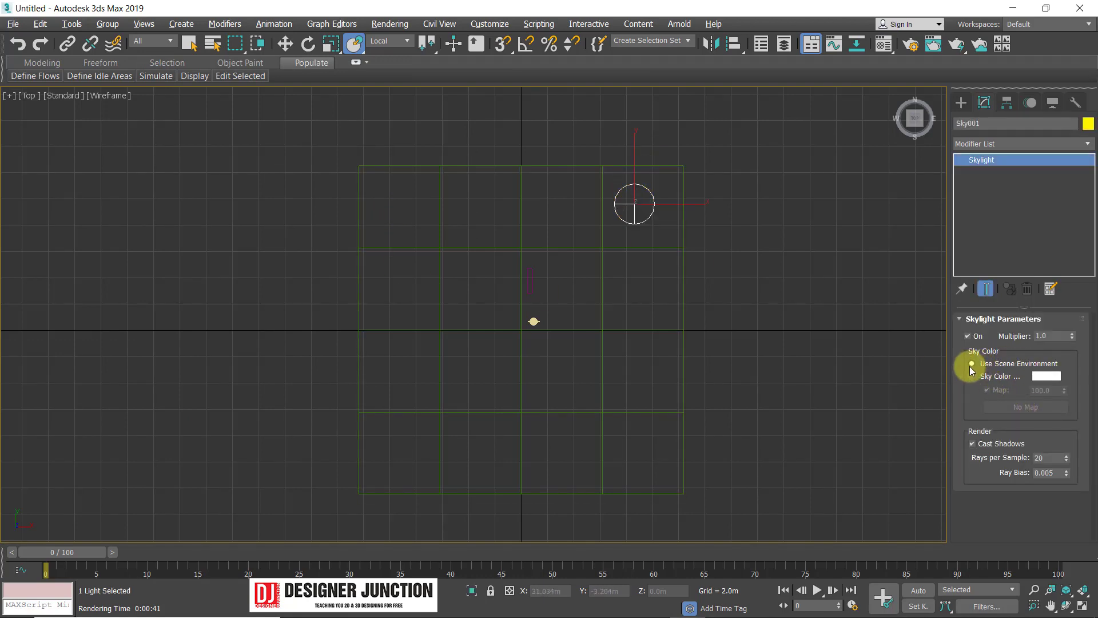
key("alt+w")
right_click(767, 410)
key("alt+w")
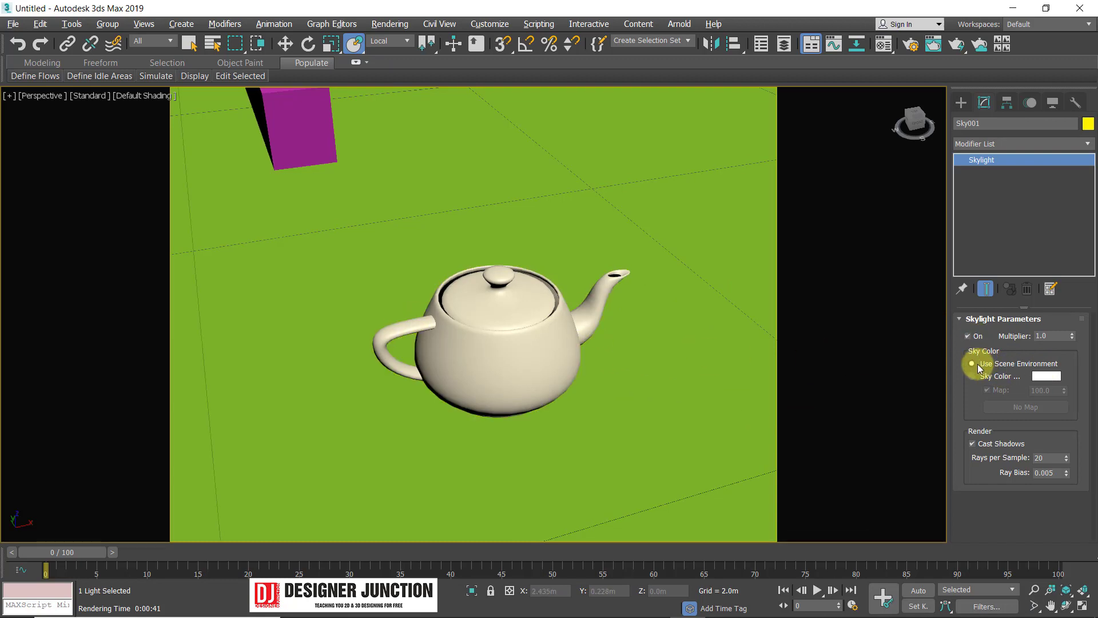
left_click(980, 341)
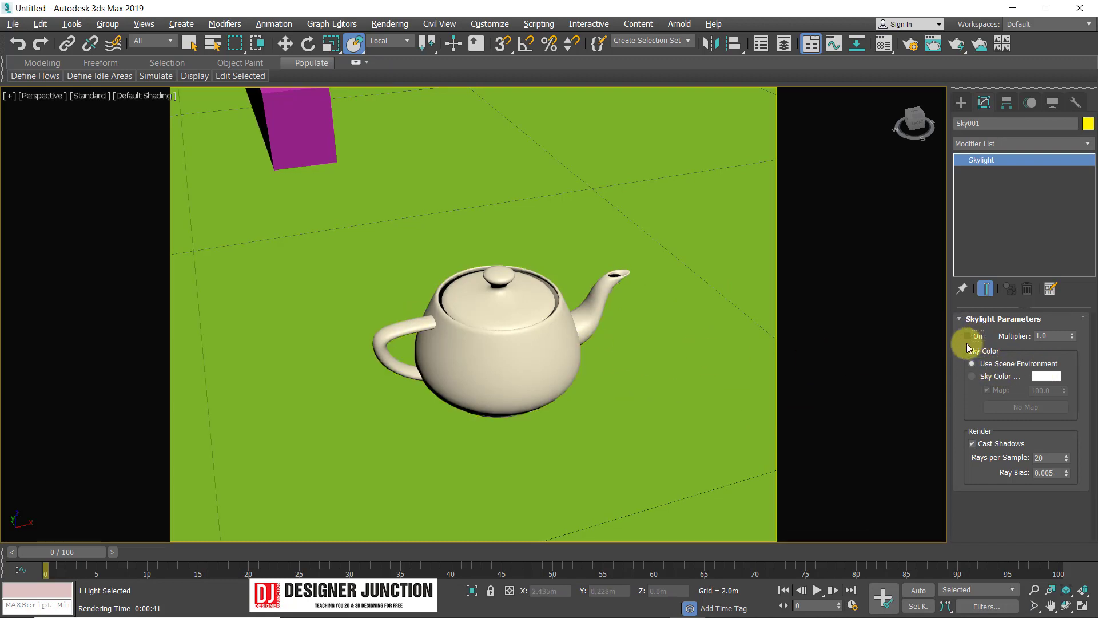
key("shift+q")
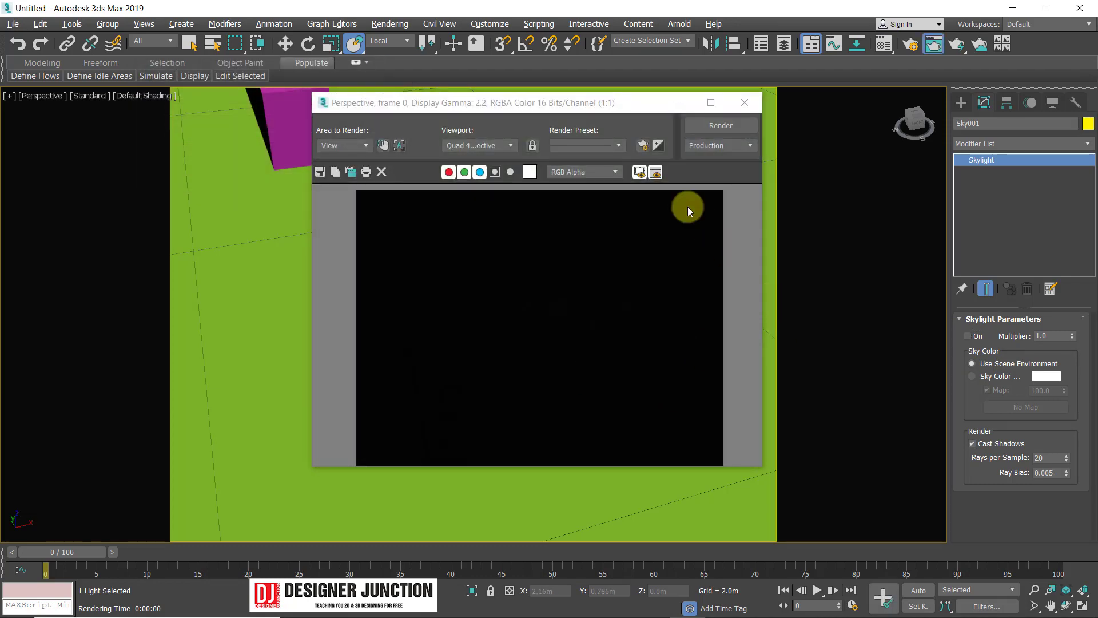
Render once with the skylight off, then switch Sky001 back on and render again
left_click(721, 126)
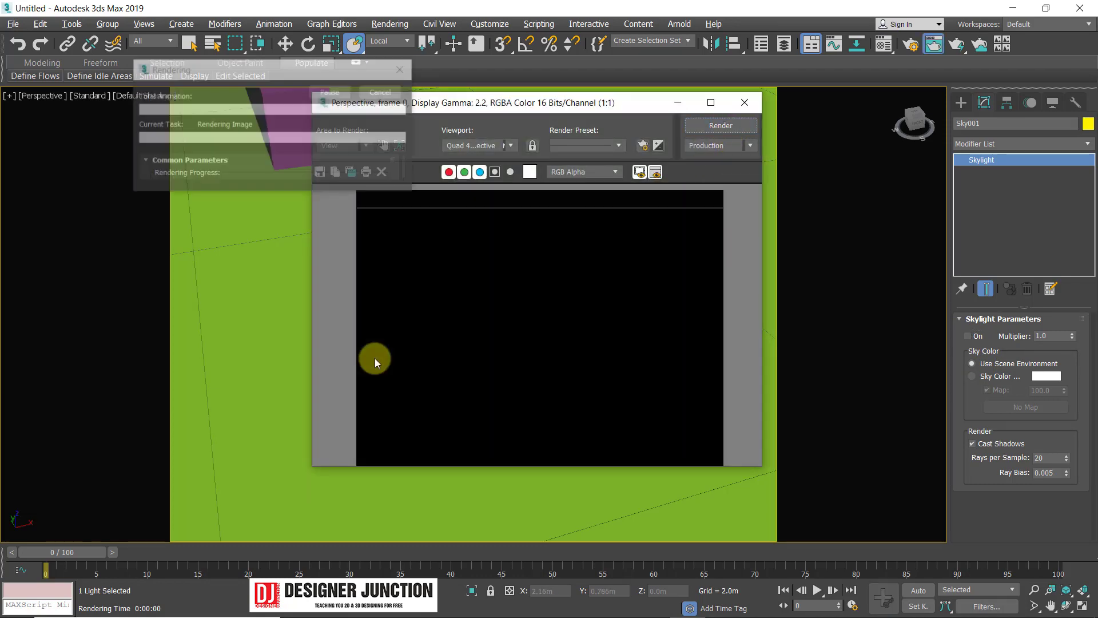
left_click(969, 336)
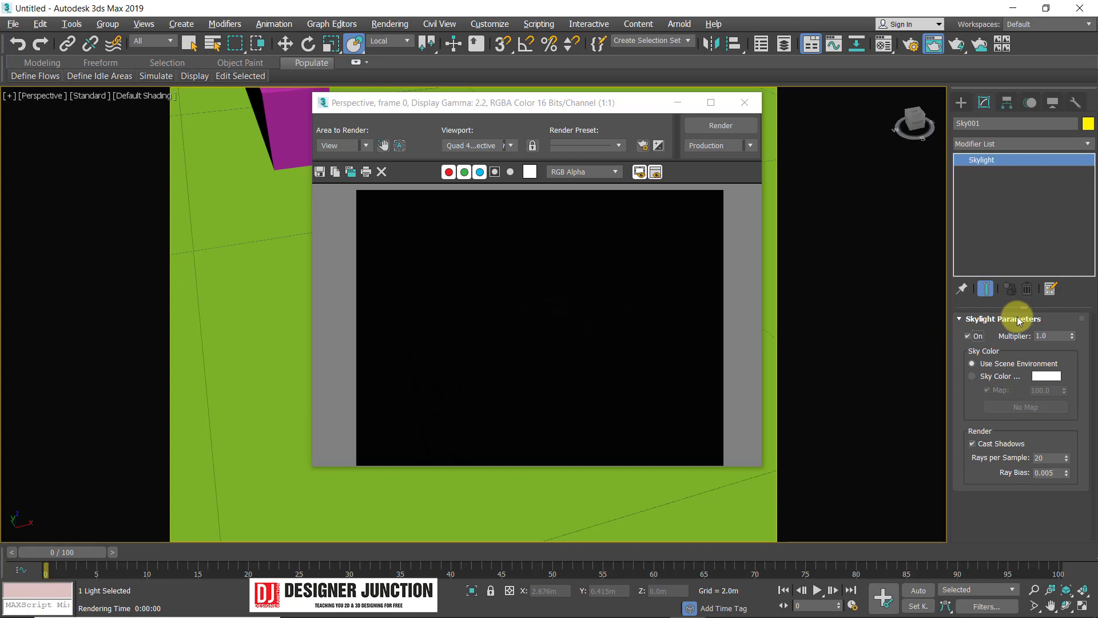
left_click(720, 125)
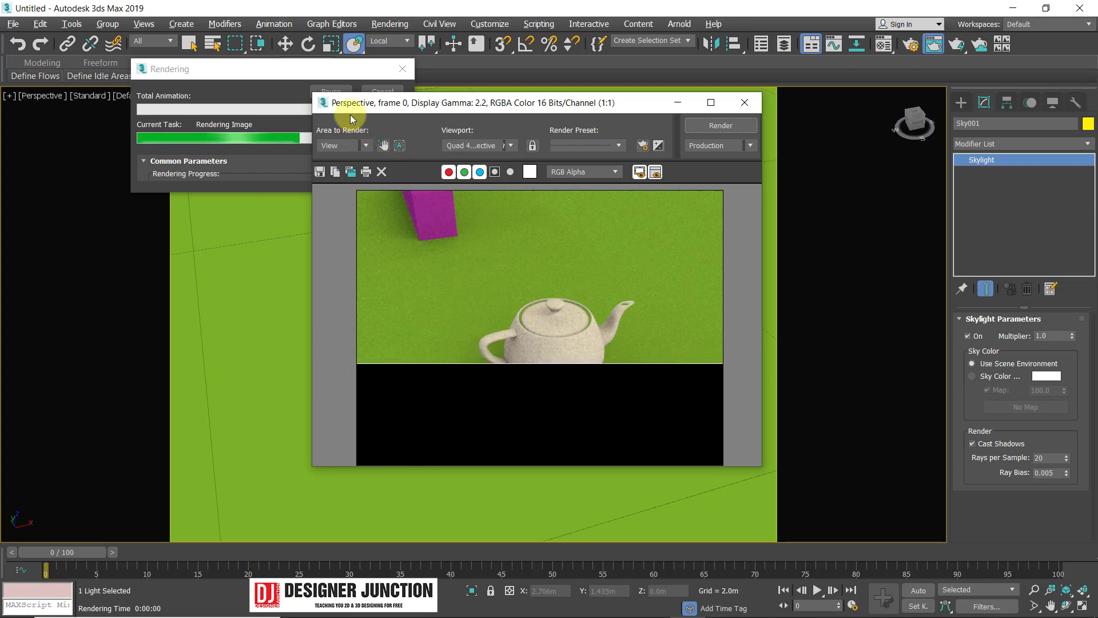
Reposition the Rendered Frame Window and zoom in and out to inspect the finished teapot-and-box render
mouse_move(335, 106)
left_mouse_down()
mouse_move(335, 95)
mouse_move(378, 195)
mouse_move(472, 114)
mouse_move(324, 112)
mouse_move(311, 97)
left_mouse_up()
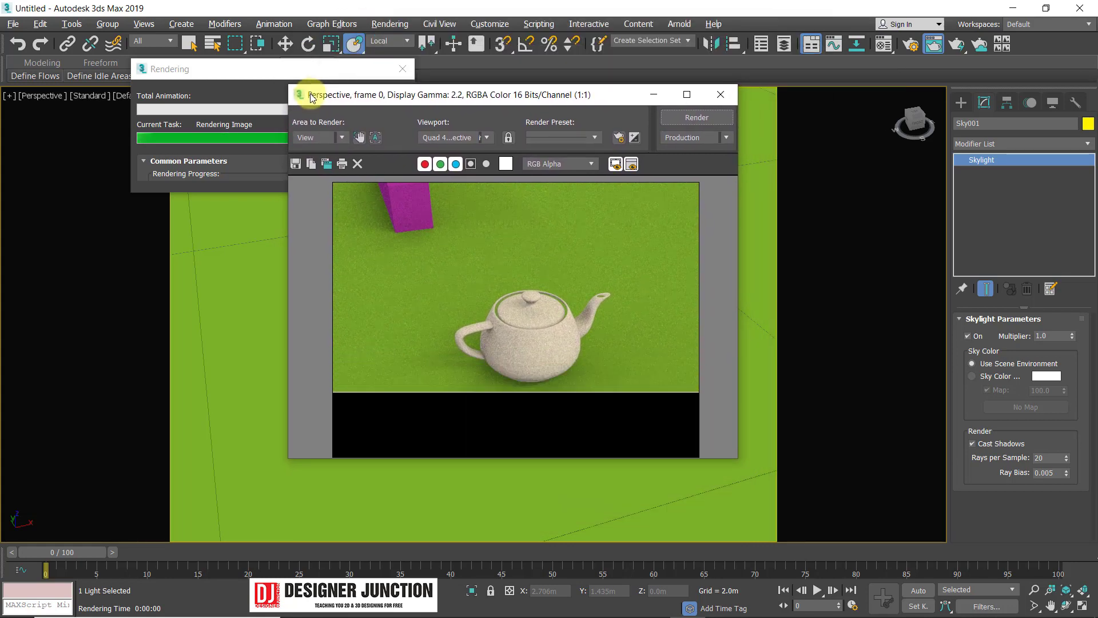
scroll(495, 324, "up", 2)
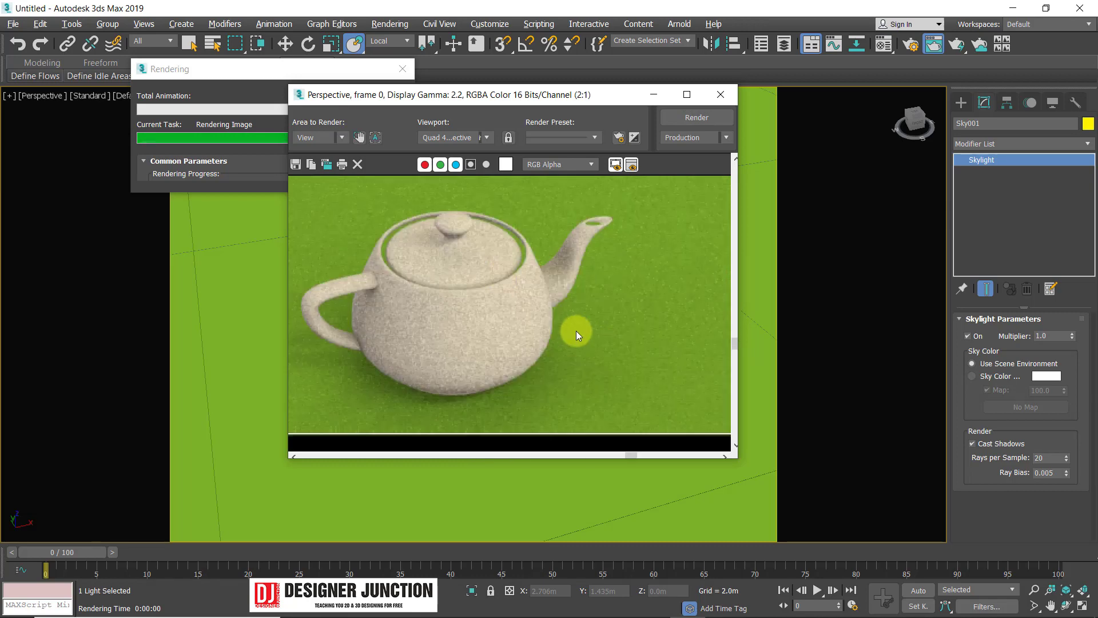
scroll(464, 290, "up", 1)
scroll(468, 289, "down", 2)
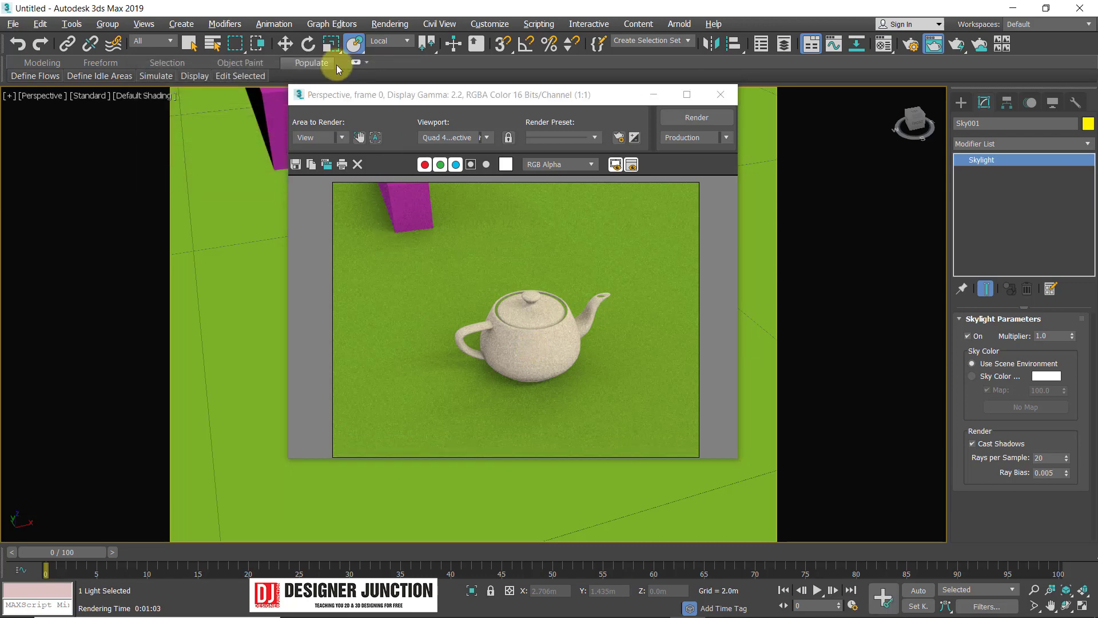
left_click_drag(312, 97, 357, 77)
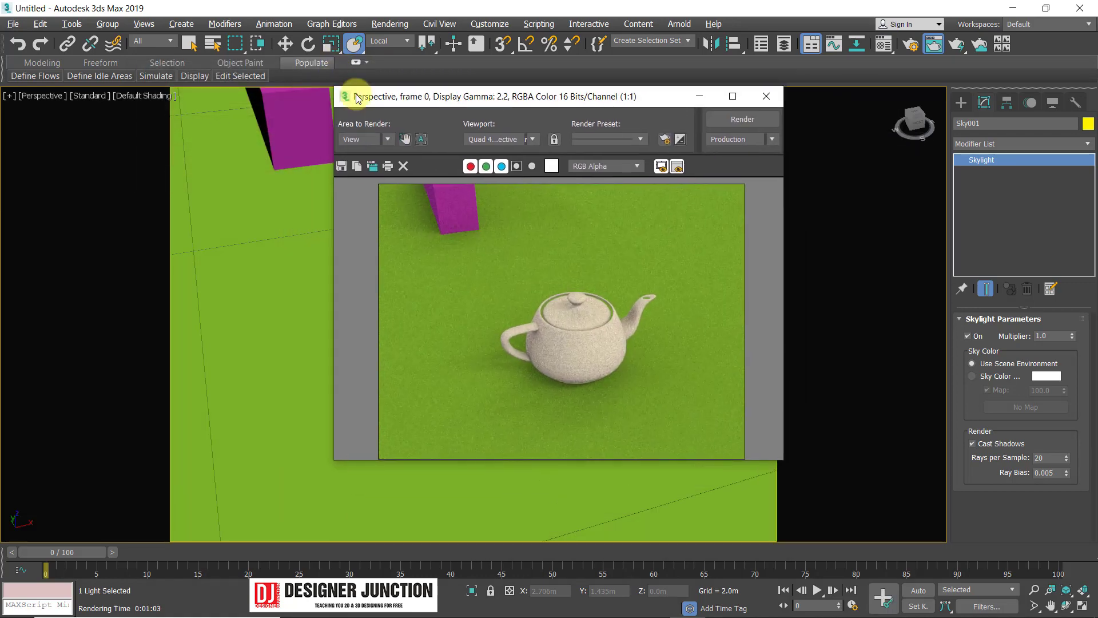